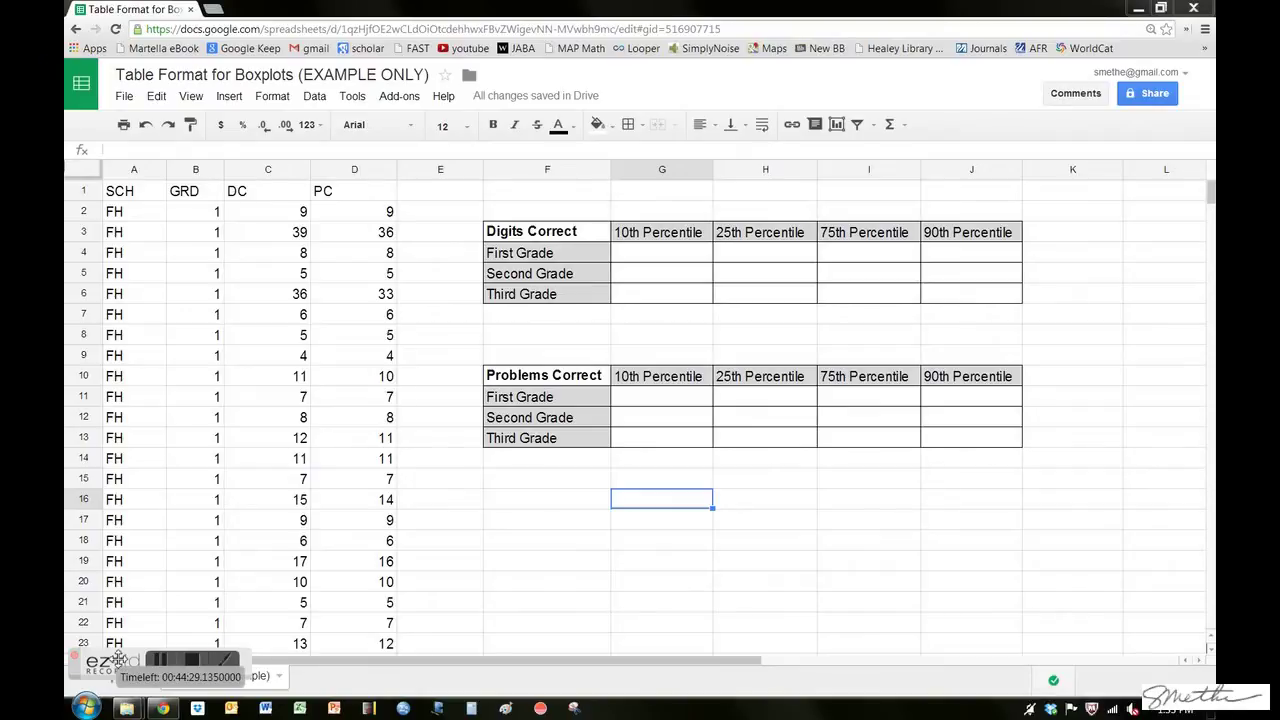
drag(118, 660, 120, 625)
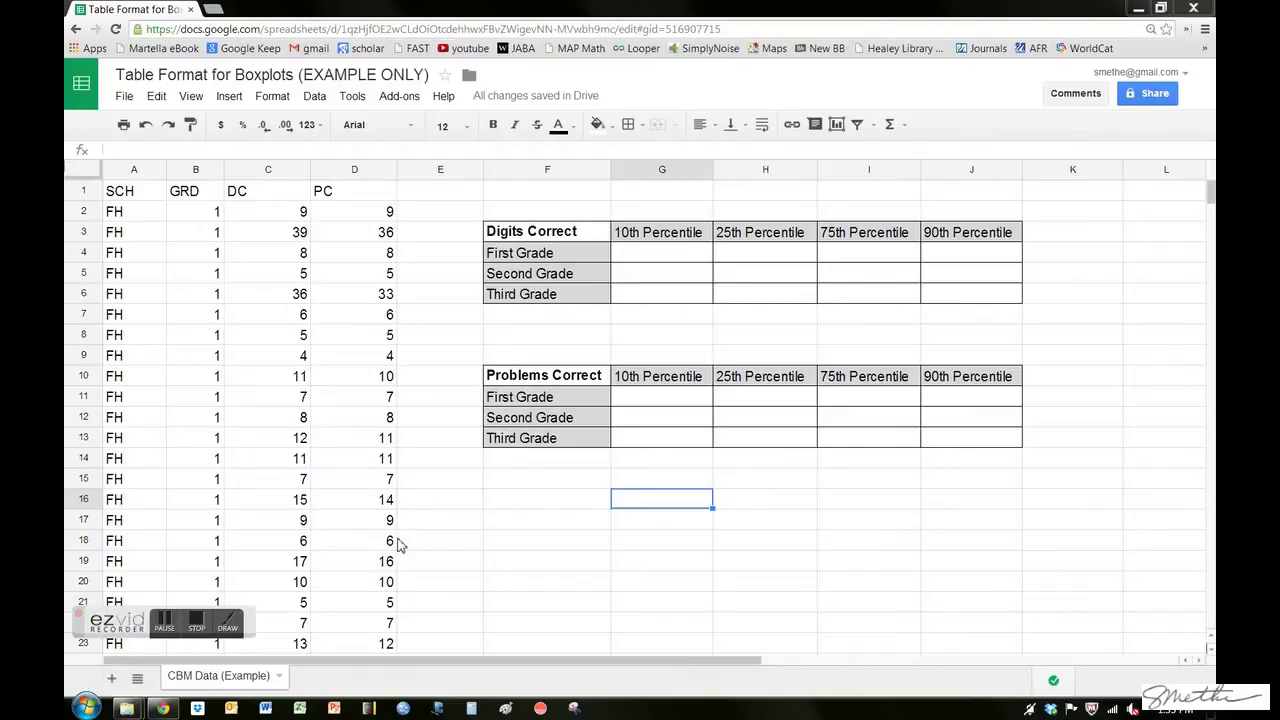
Step: Examine the SCH, GRD, DC and PC data columns and the layout of the Digits Correct table
click(134, 170)
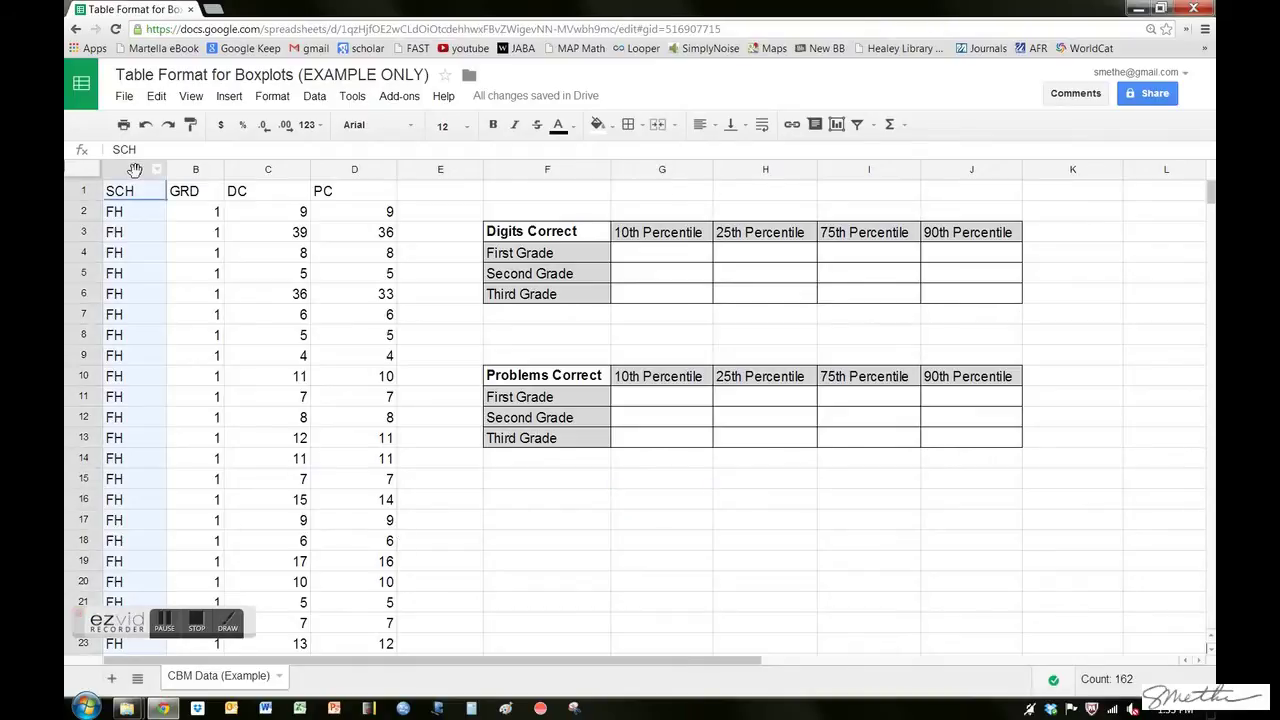
drag(134, 170, 325, 175)
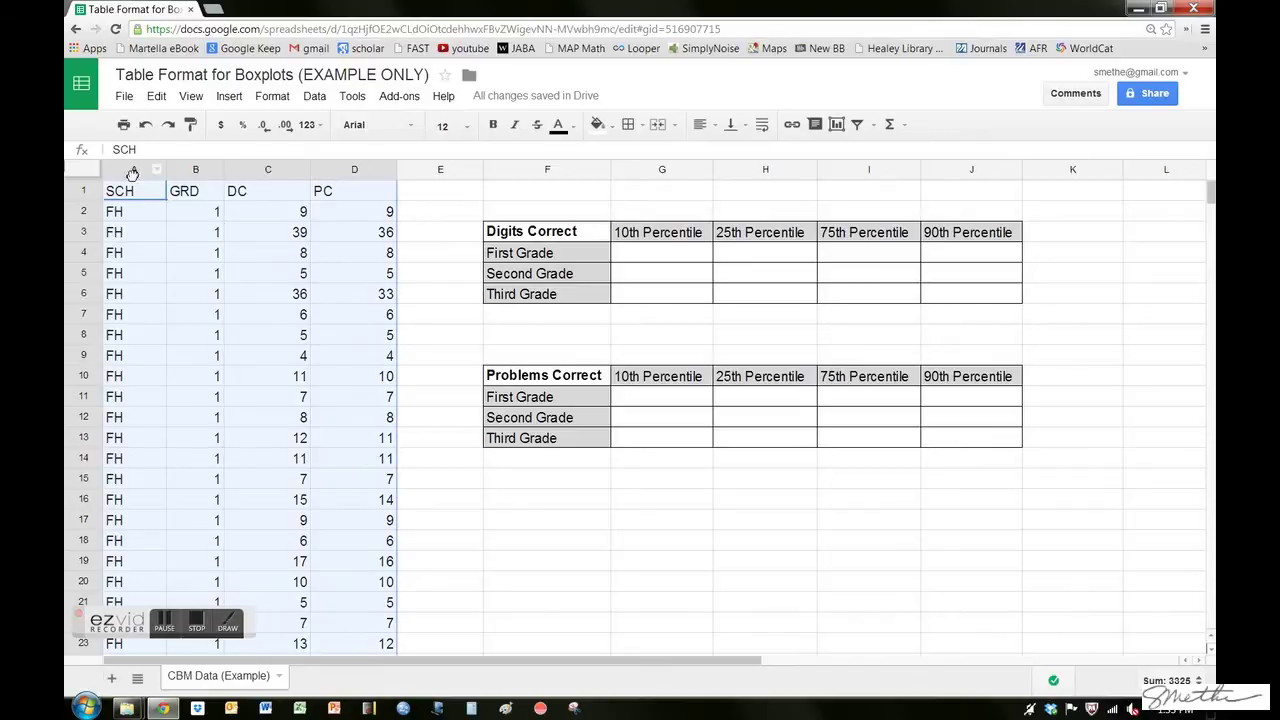
click(517, 216)
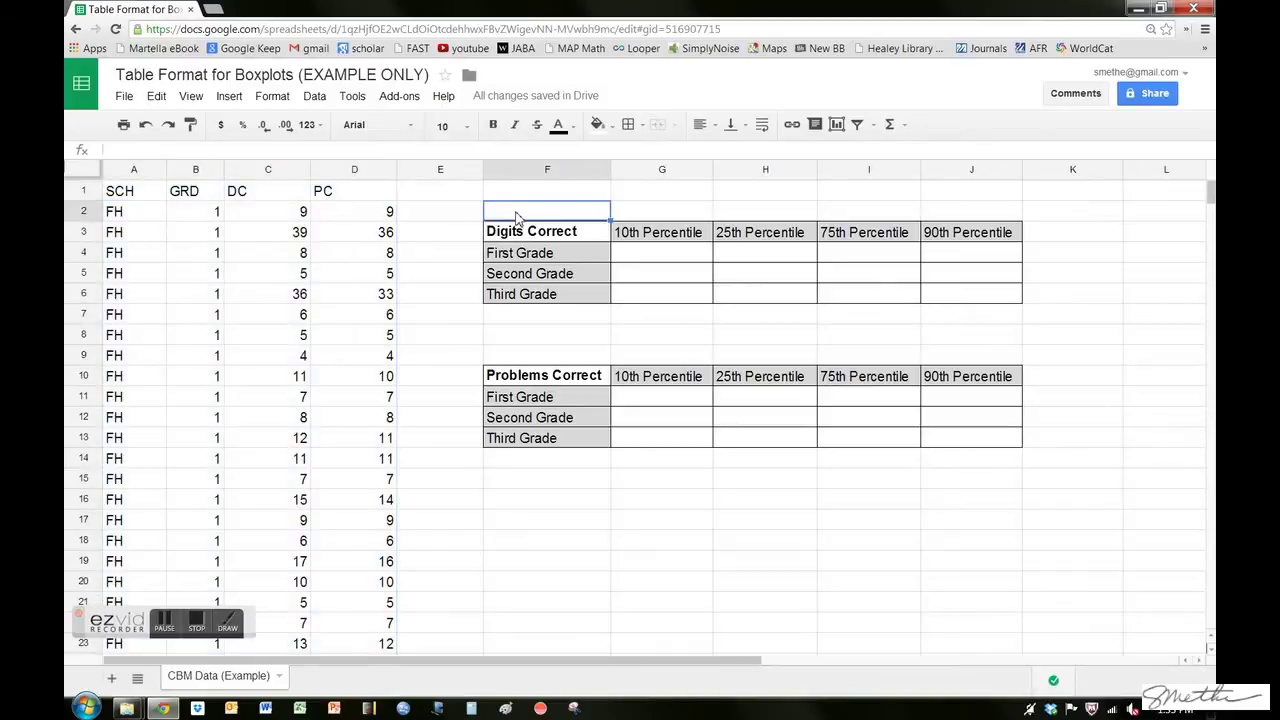
drag(518, 240, 928, 296)
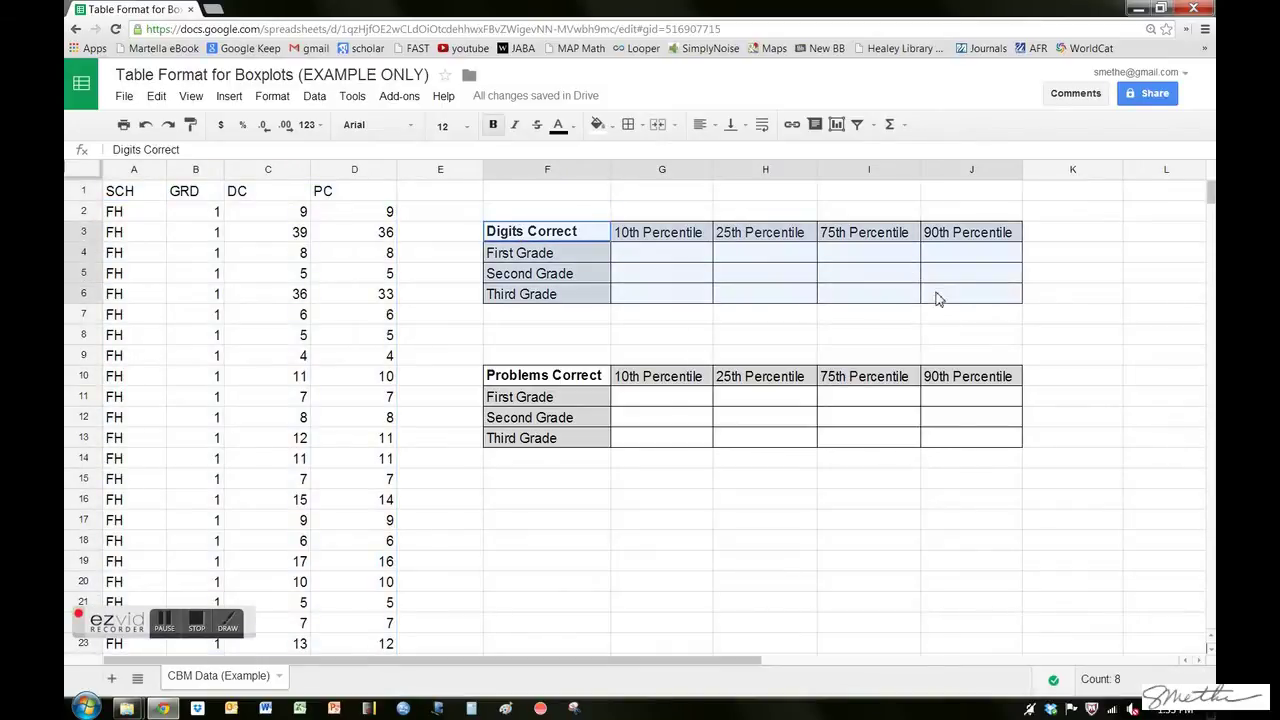
click(135, 172)
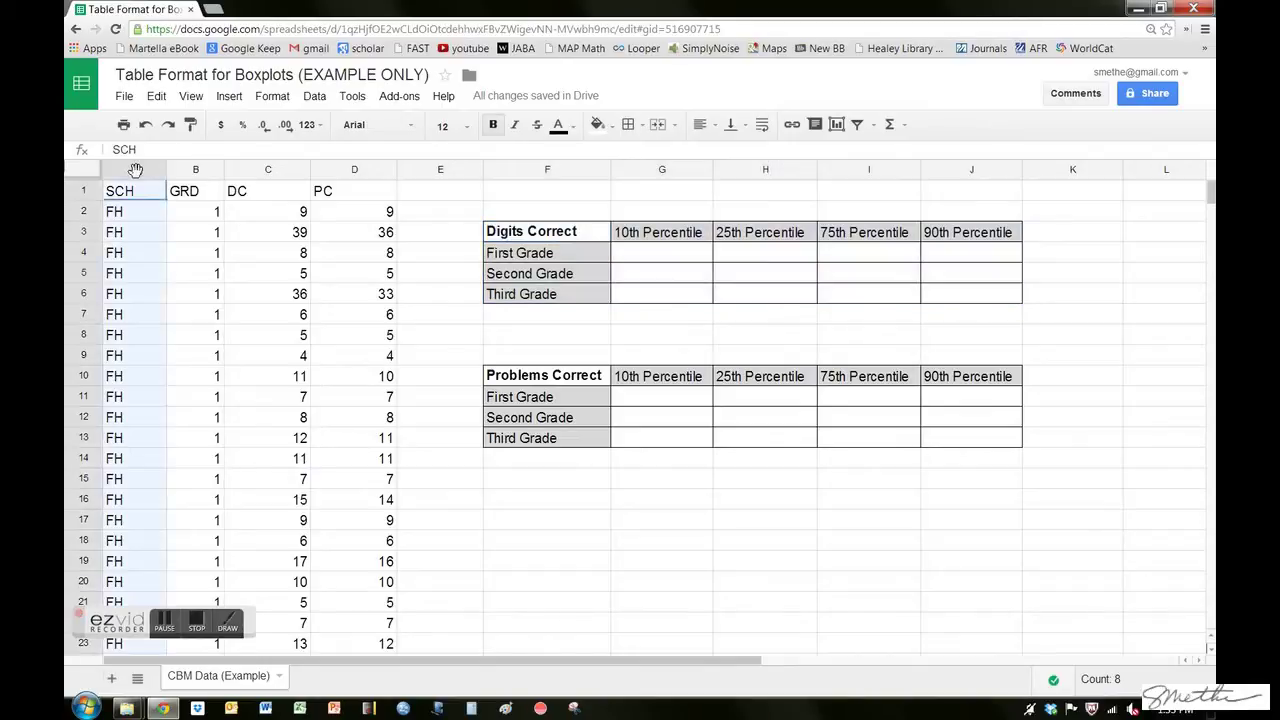
click(200, 169)
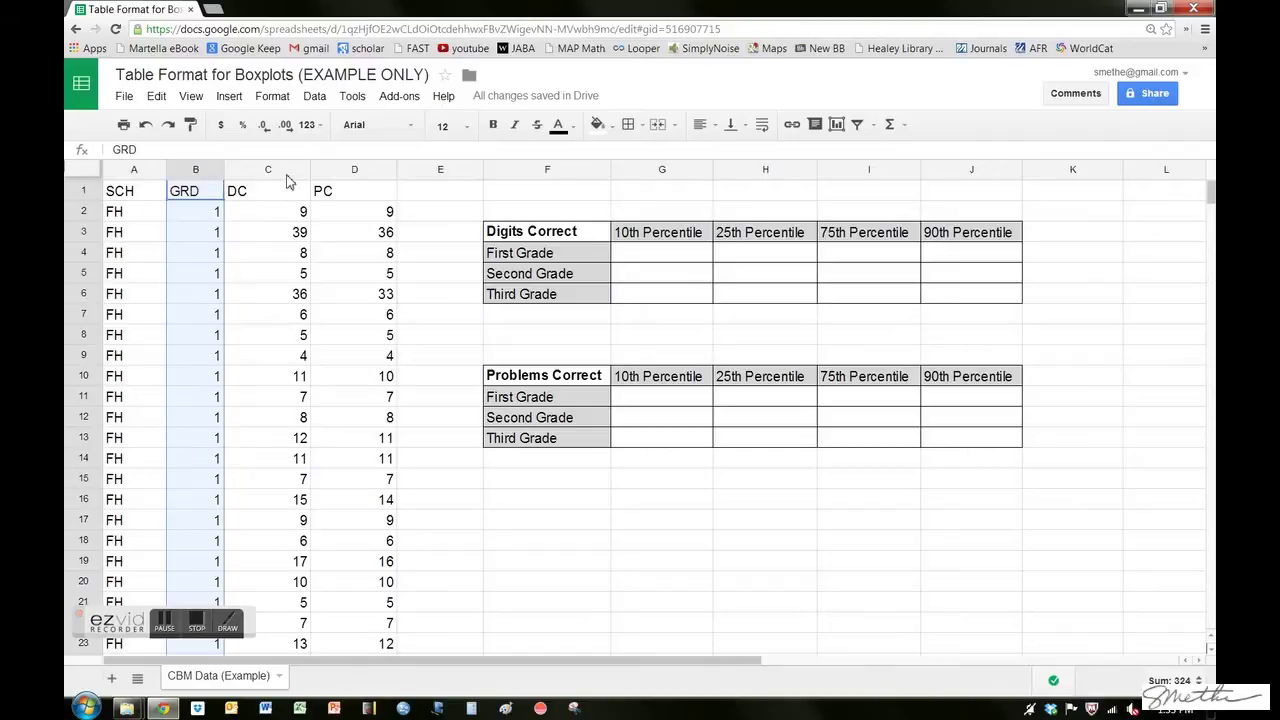
click(289, 170)
click(370, 171)
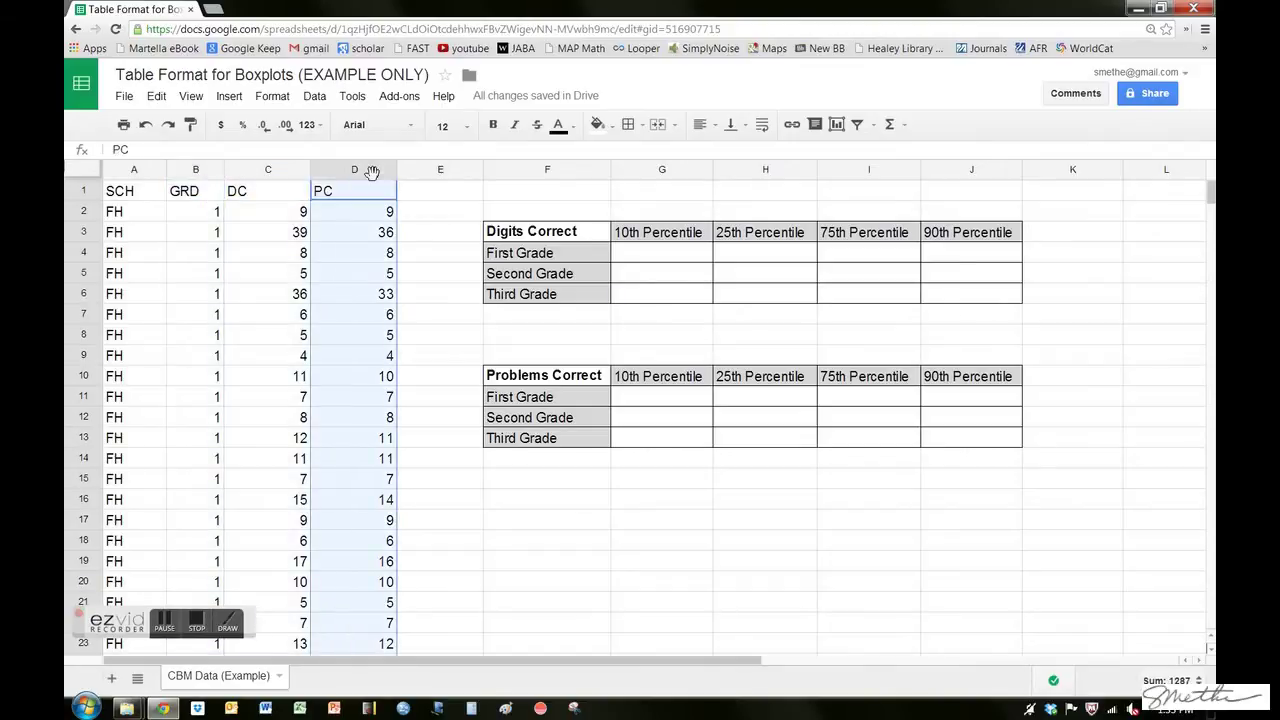
click(264, 169)
click(264, 214)
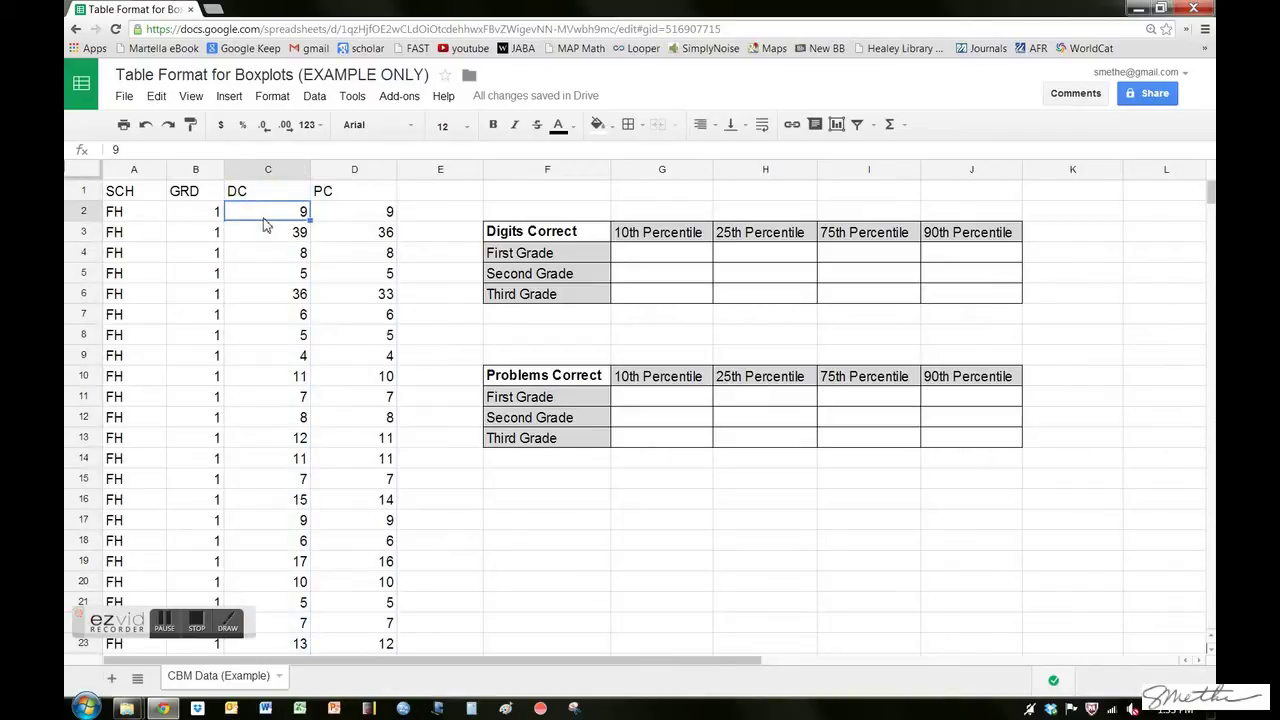
click(344, 215)
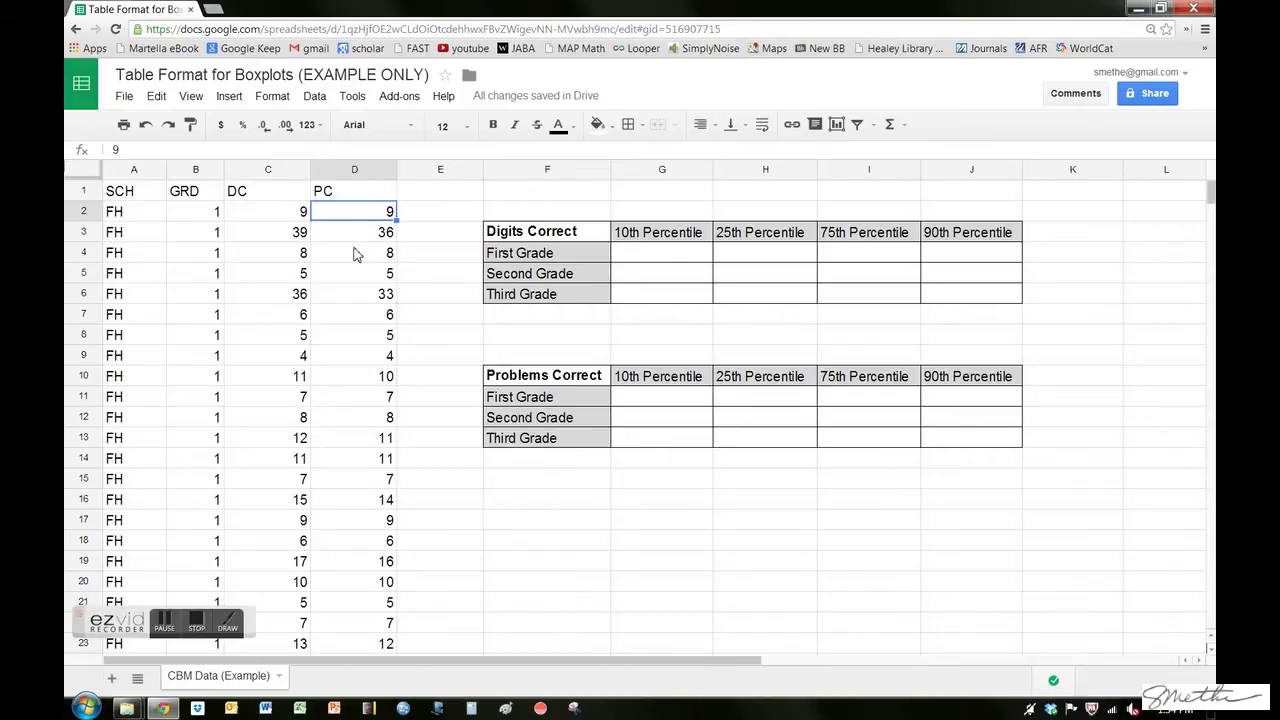
Step: Compare the Digits Correct and Problems Correct tables with their source data in the DC and PC columns
click(645, 259)
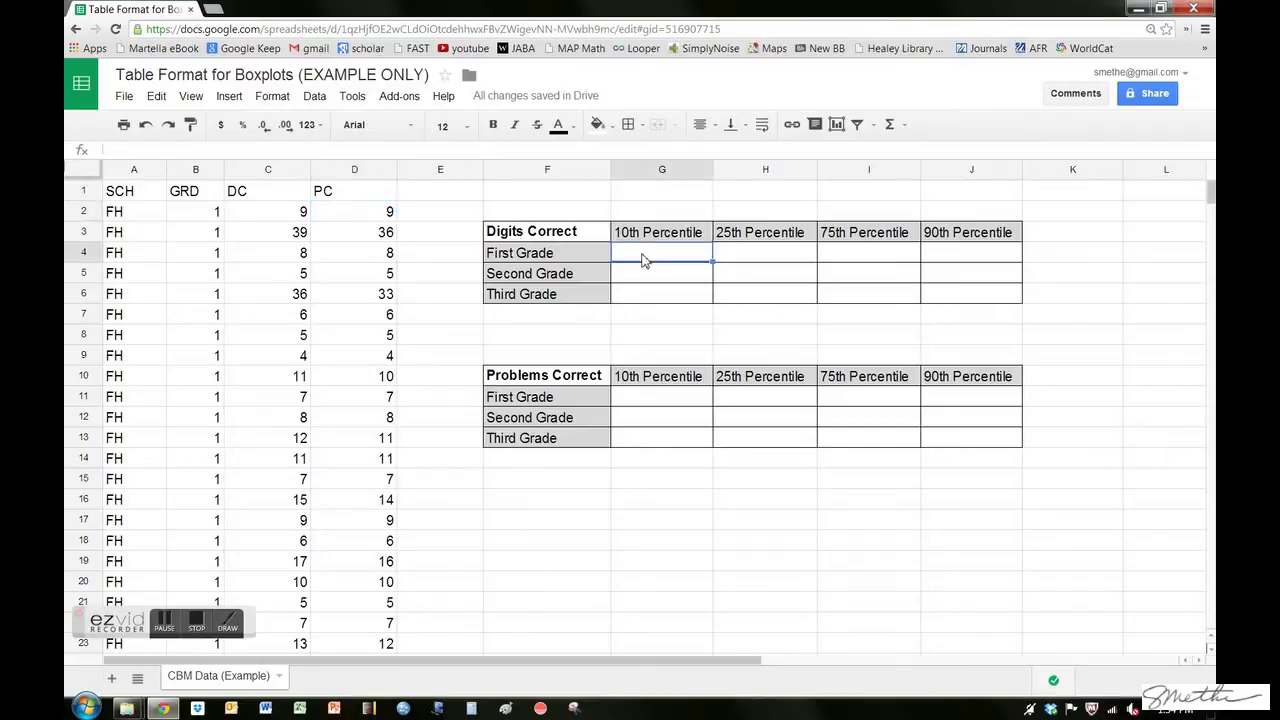
drag(533, 236, 962, 297)
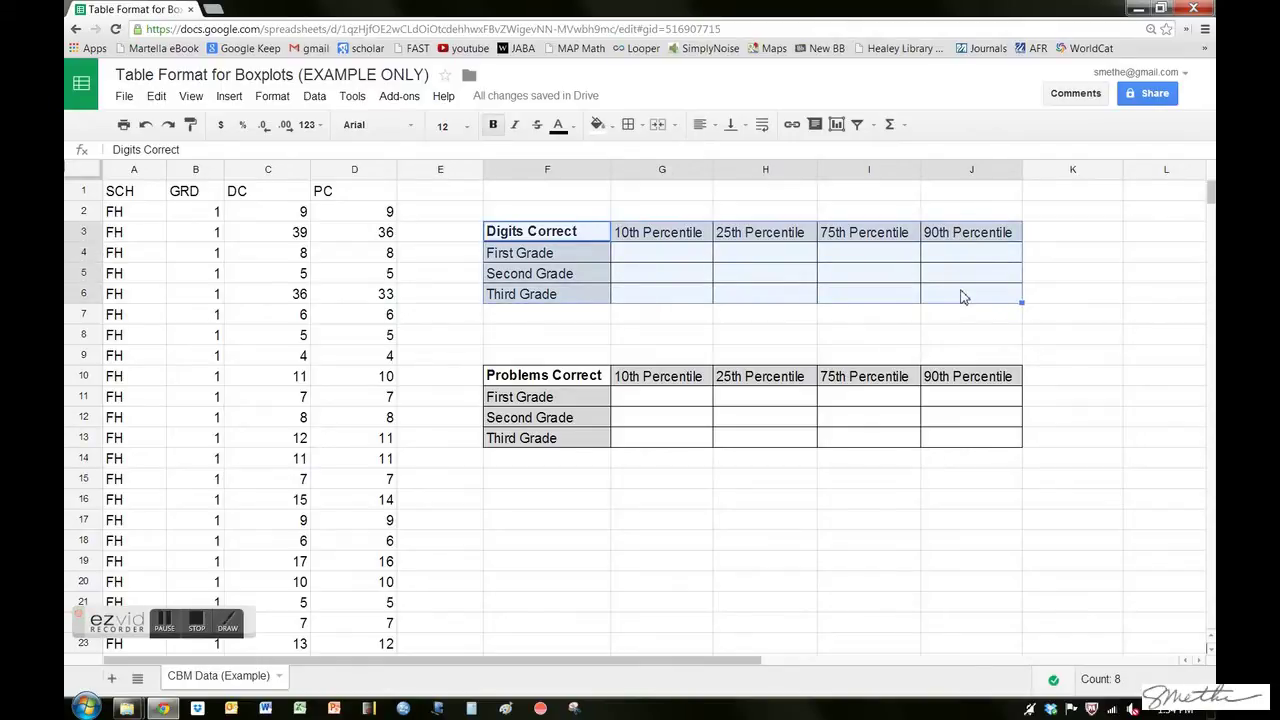
click(757, 332)
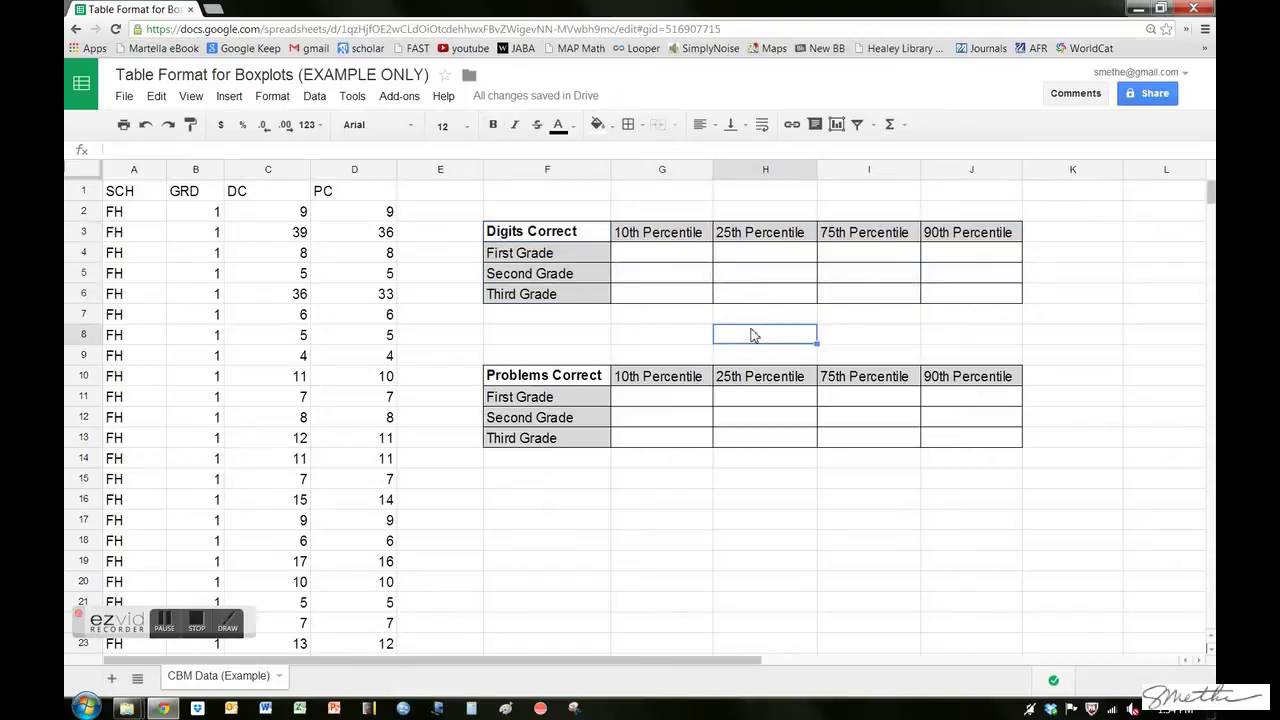
click(557, 232)
drag(557, 232, 962, 301)
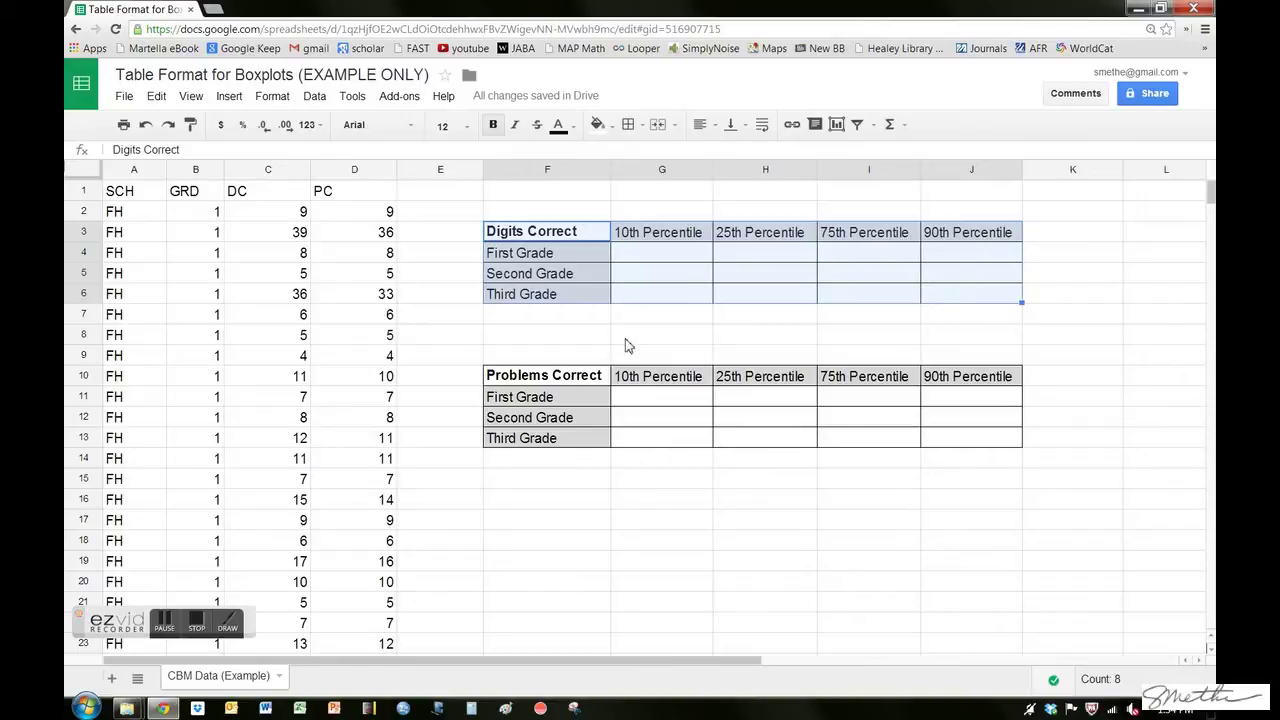
click(559, 322)
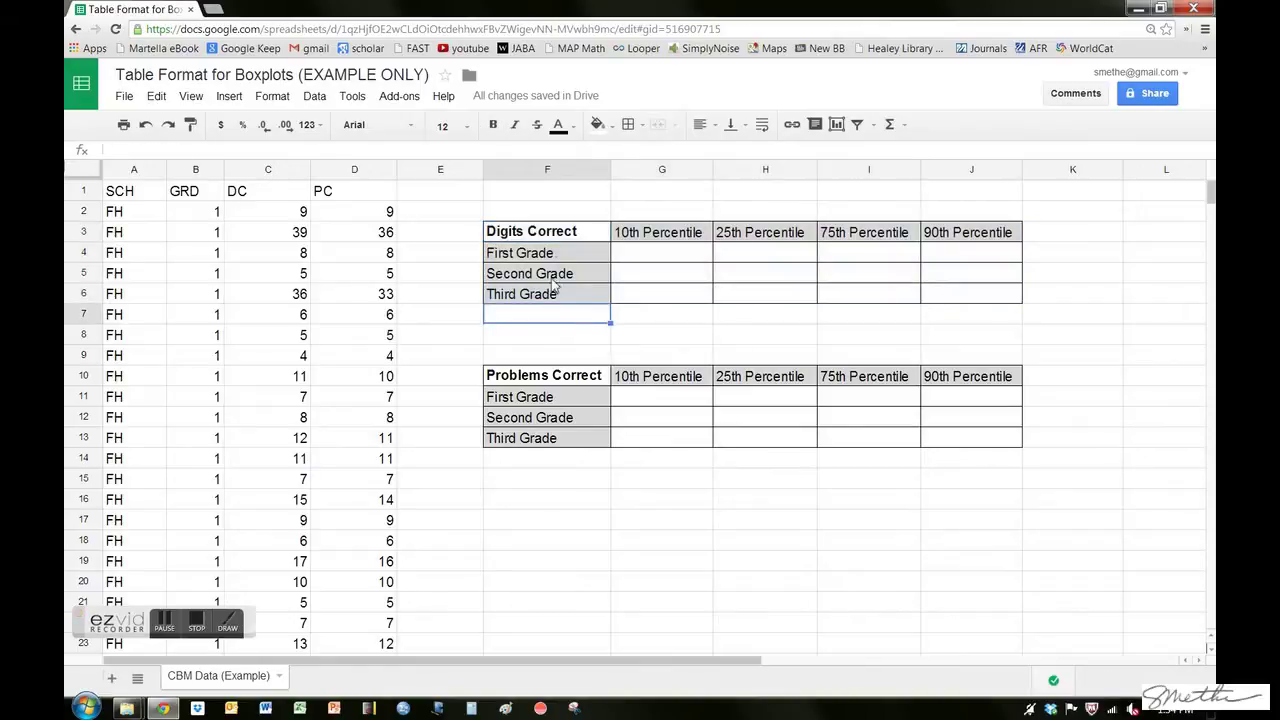
click(551, 233)
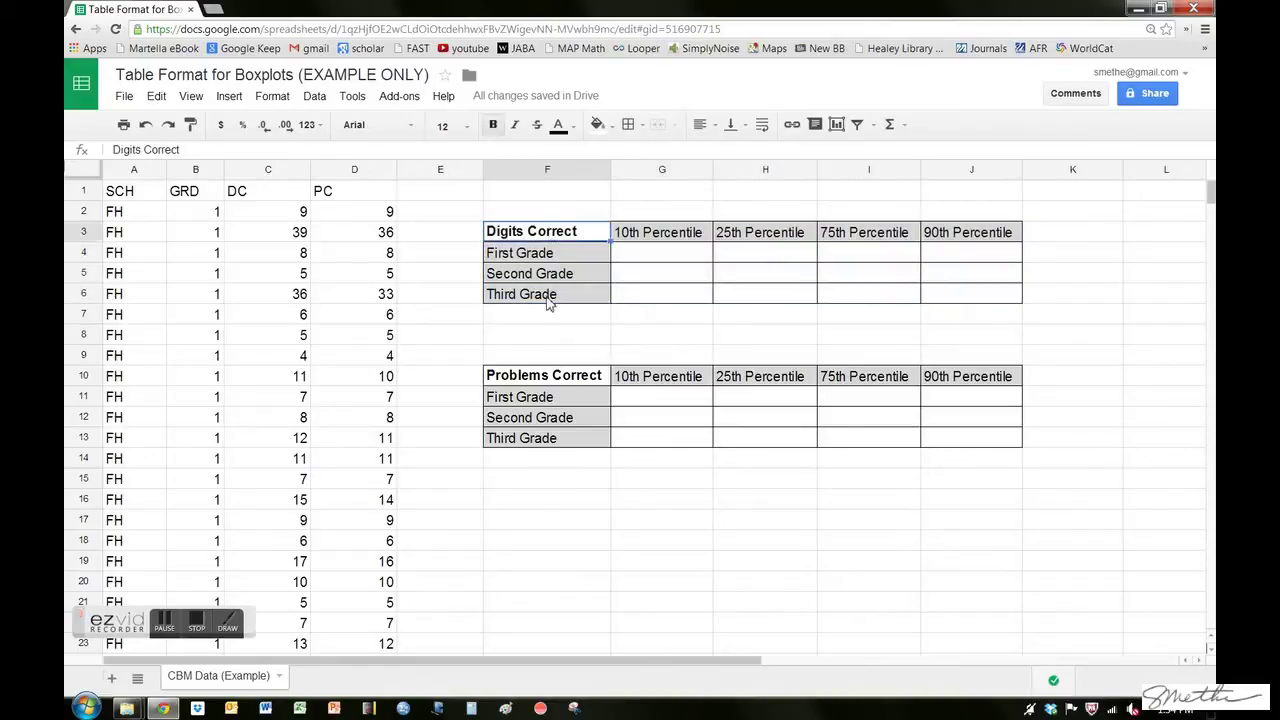
click(537, 255)
drag(535, 237, 957, 304)
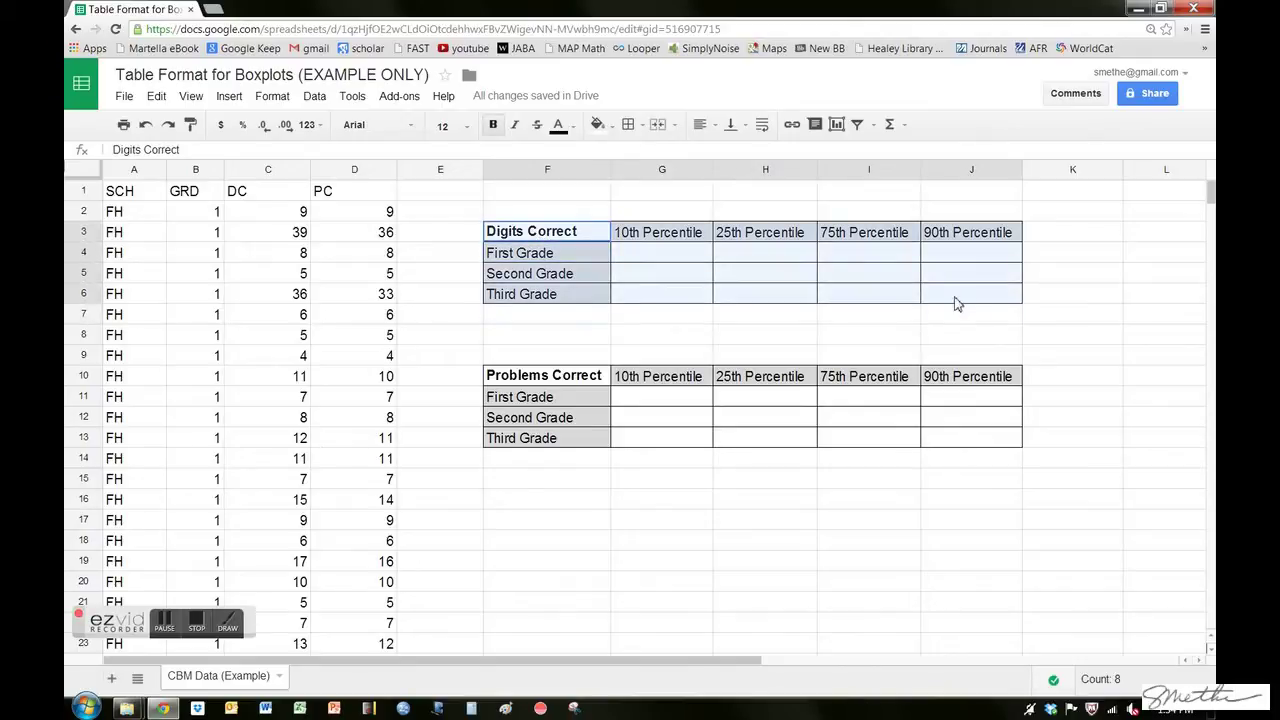
click(524, 240)
click(277, 172)
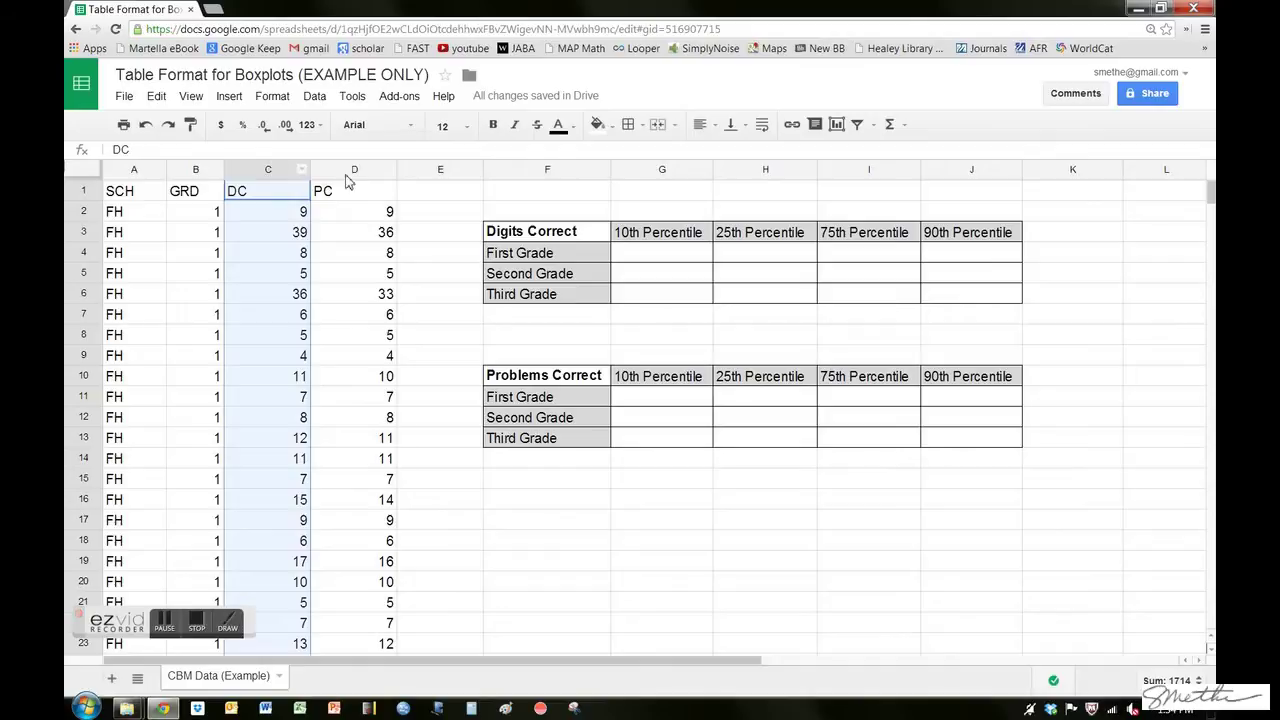
click(352, 171)
click(528, 235)
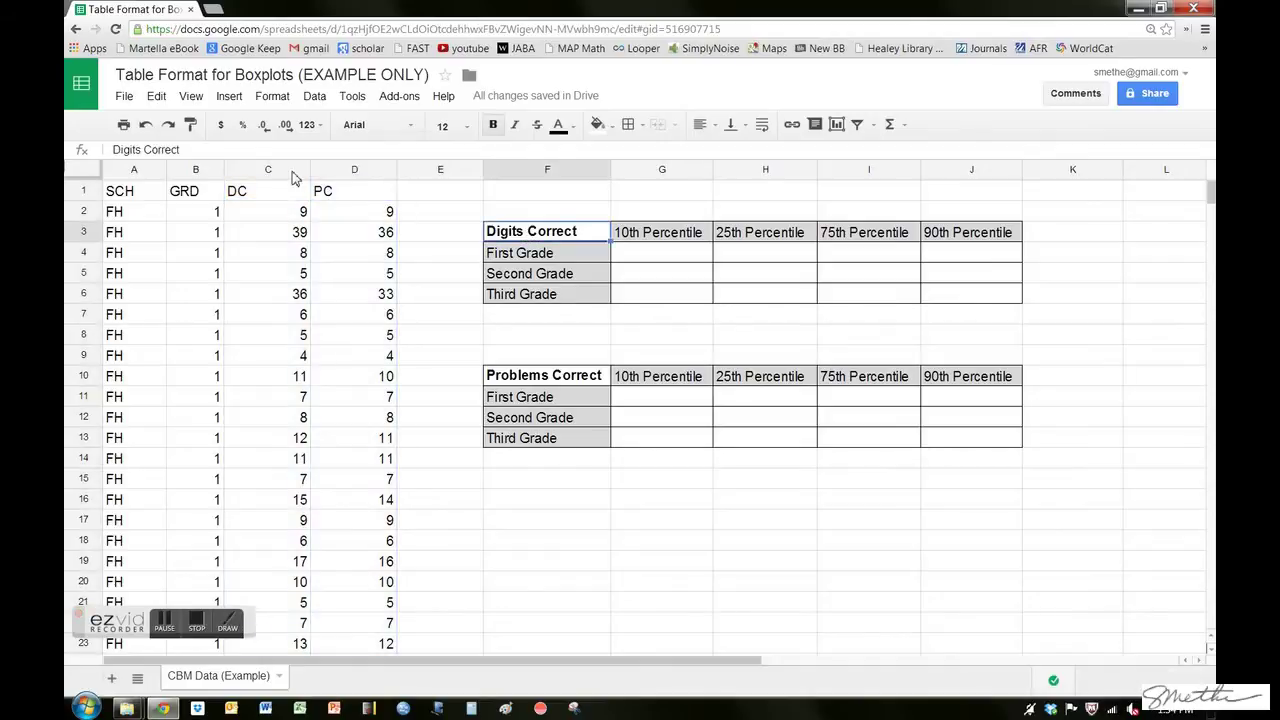
click(296, 174)
click(566, 378)
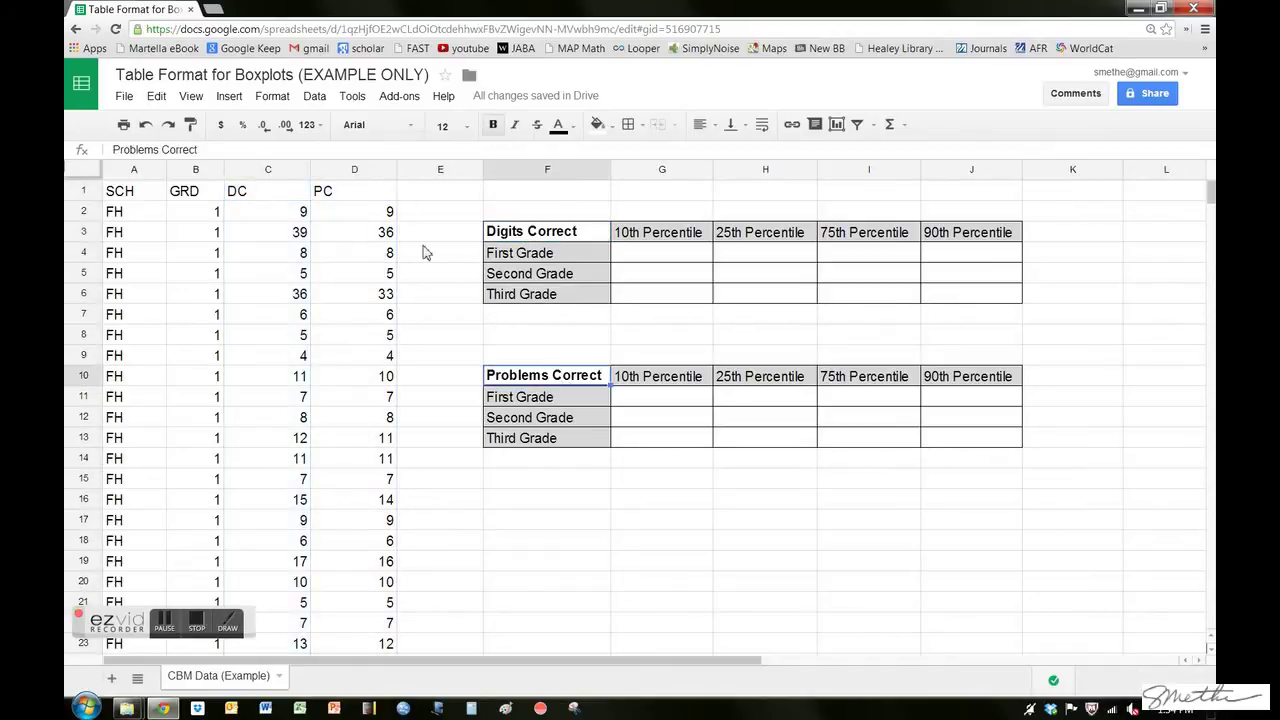
click(365, 172)
Step: Enter =percentile(C2:C56,.10) in cell G4 for the First Grade 10th Percentile of Digits Correct
click(650, 257)
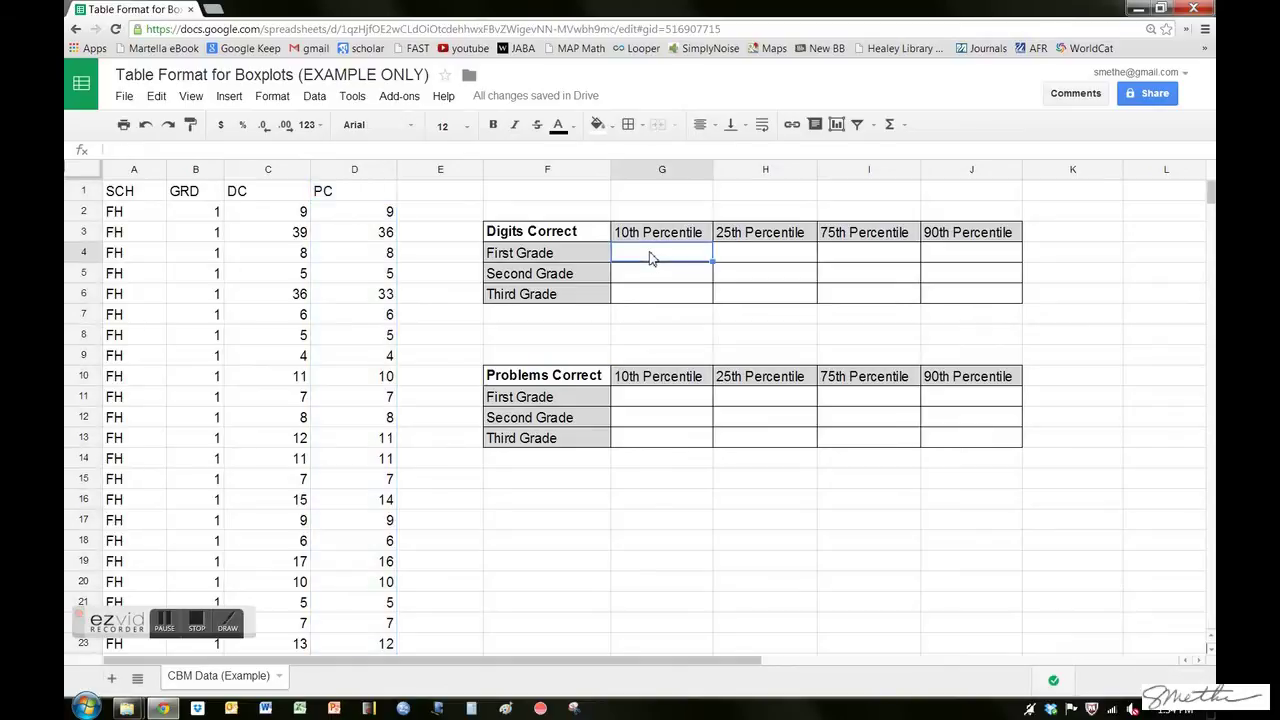
click(650, 236)
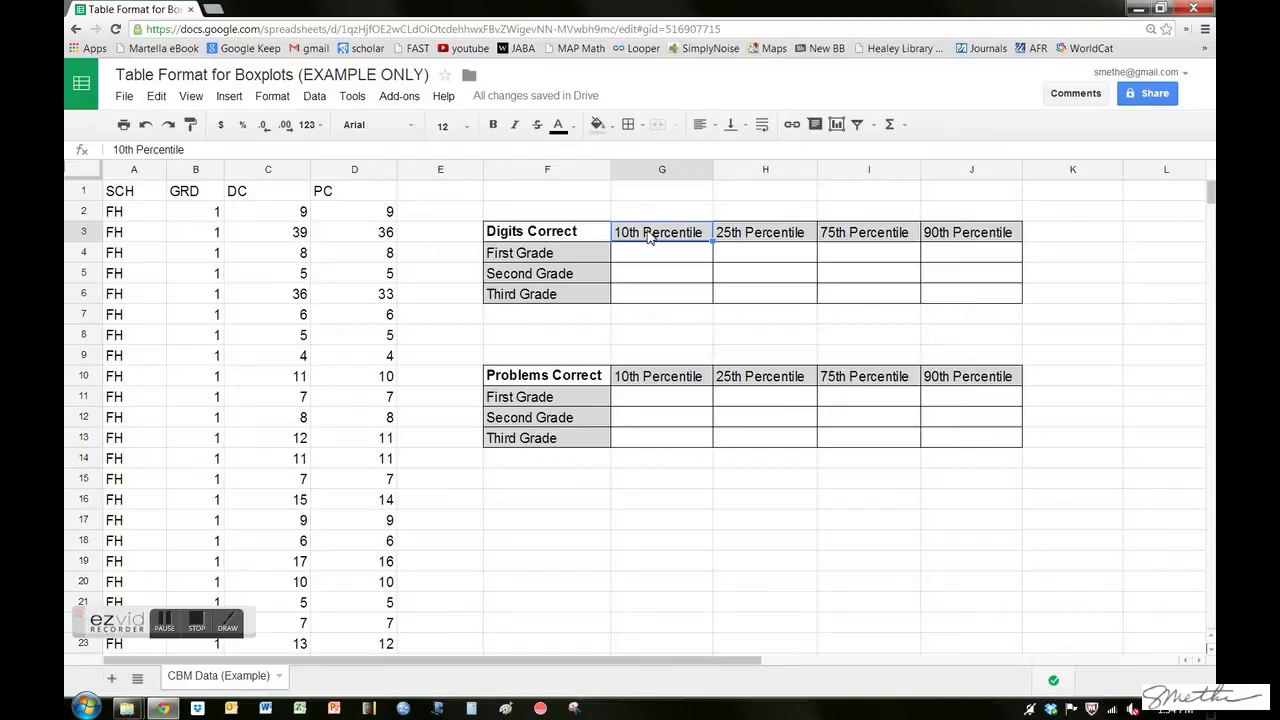
click(576, 240)
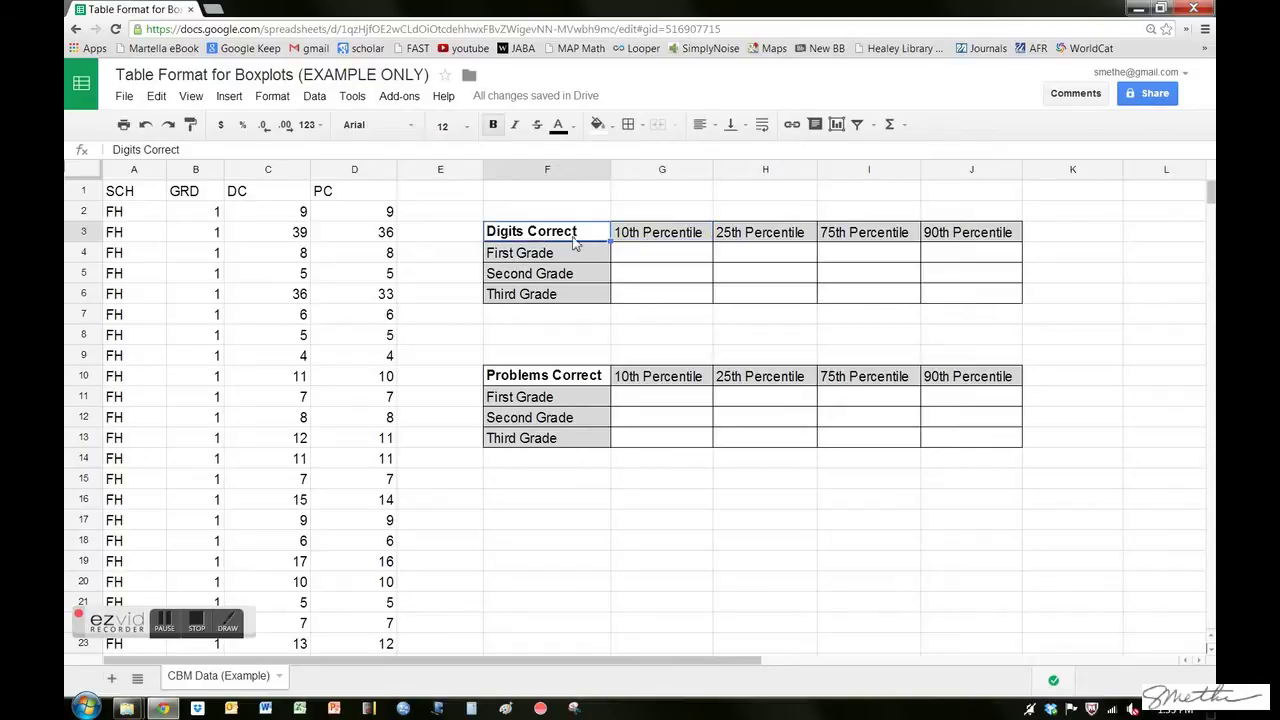
click(644, 238)
click(558, 258)
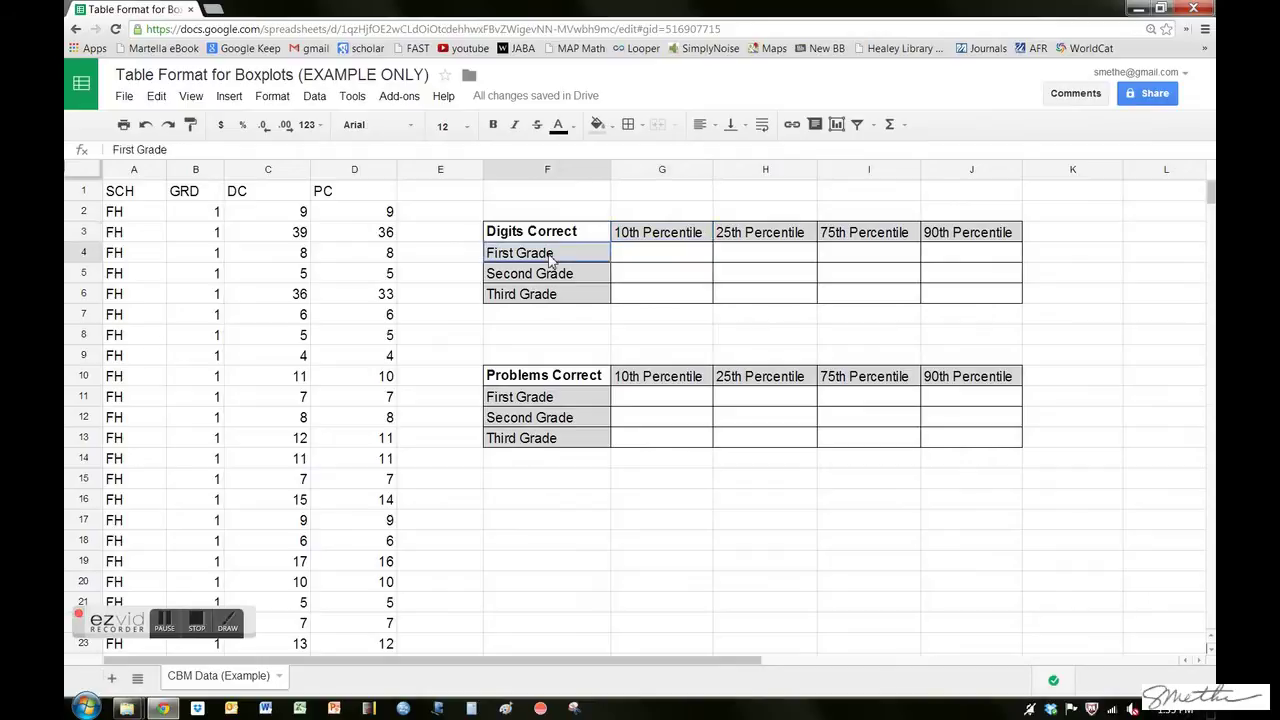
click(630, 258)
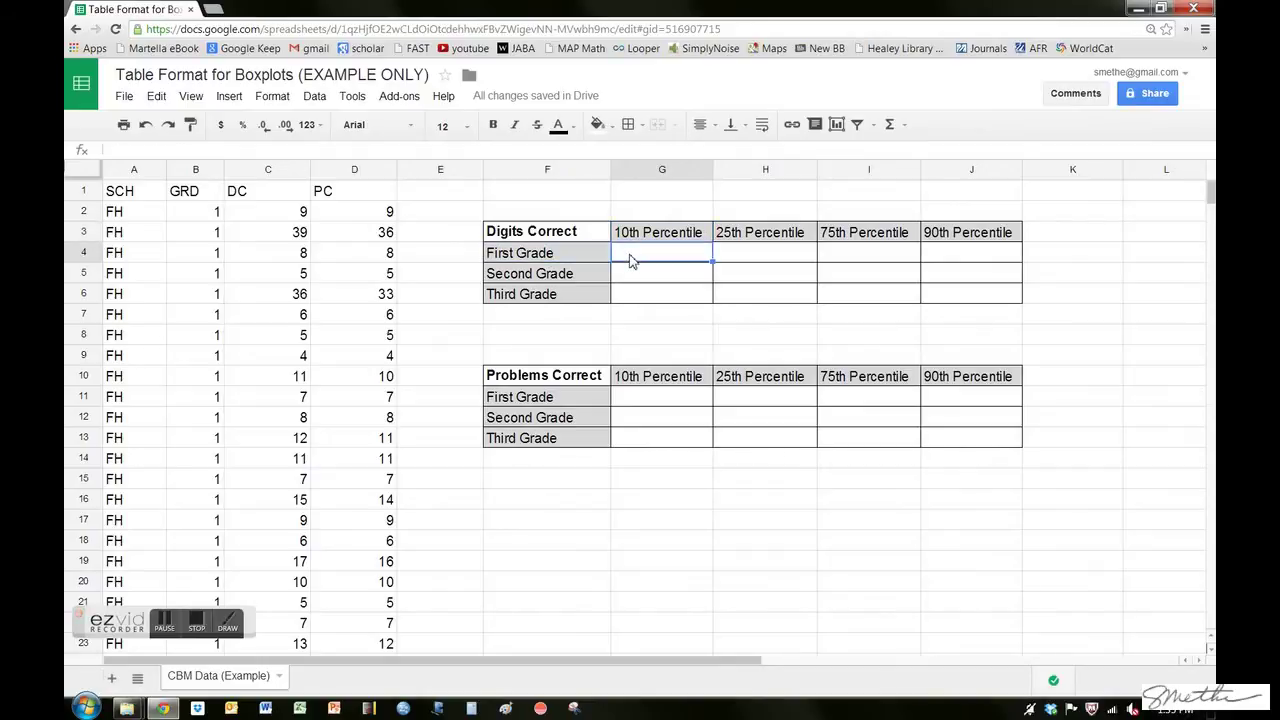
text(=pe)
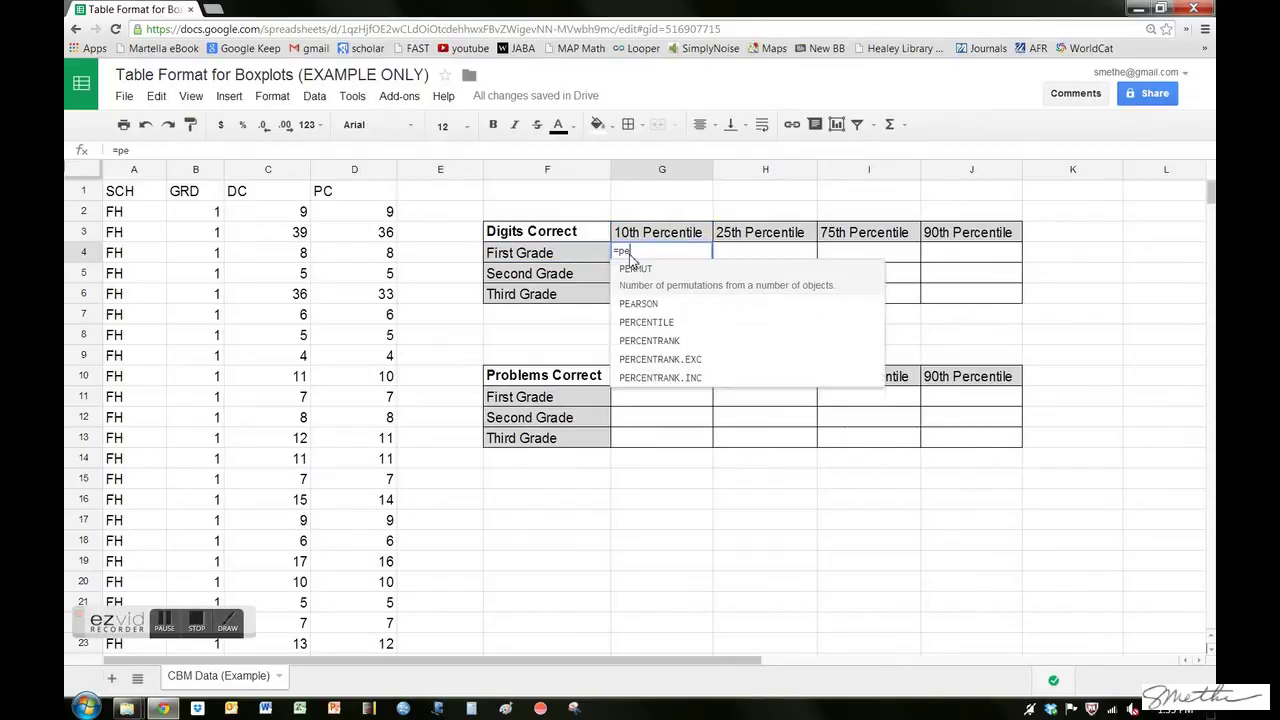
text(rcentil)
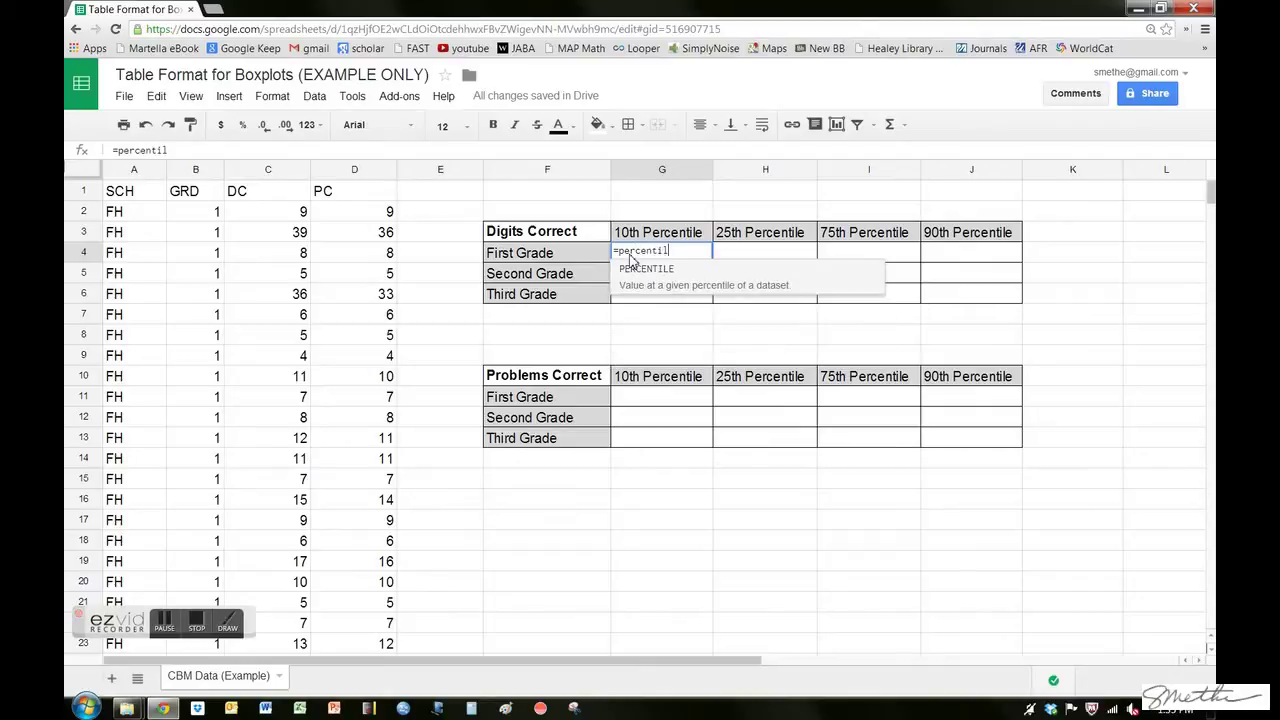
text(e()
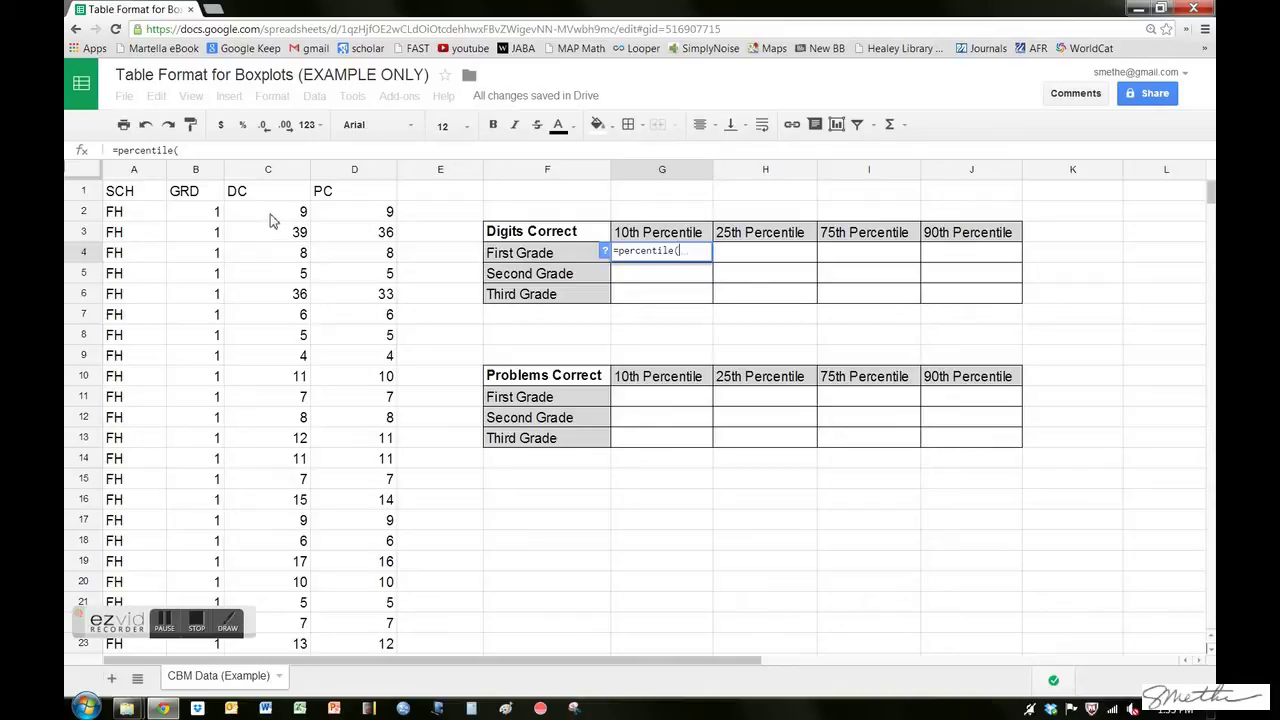
drag(270, 220, 270, 516)
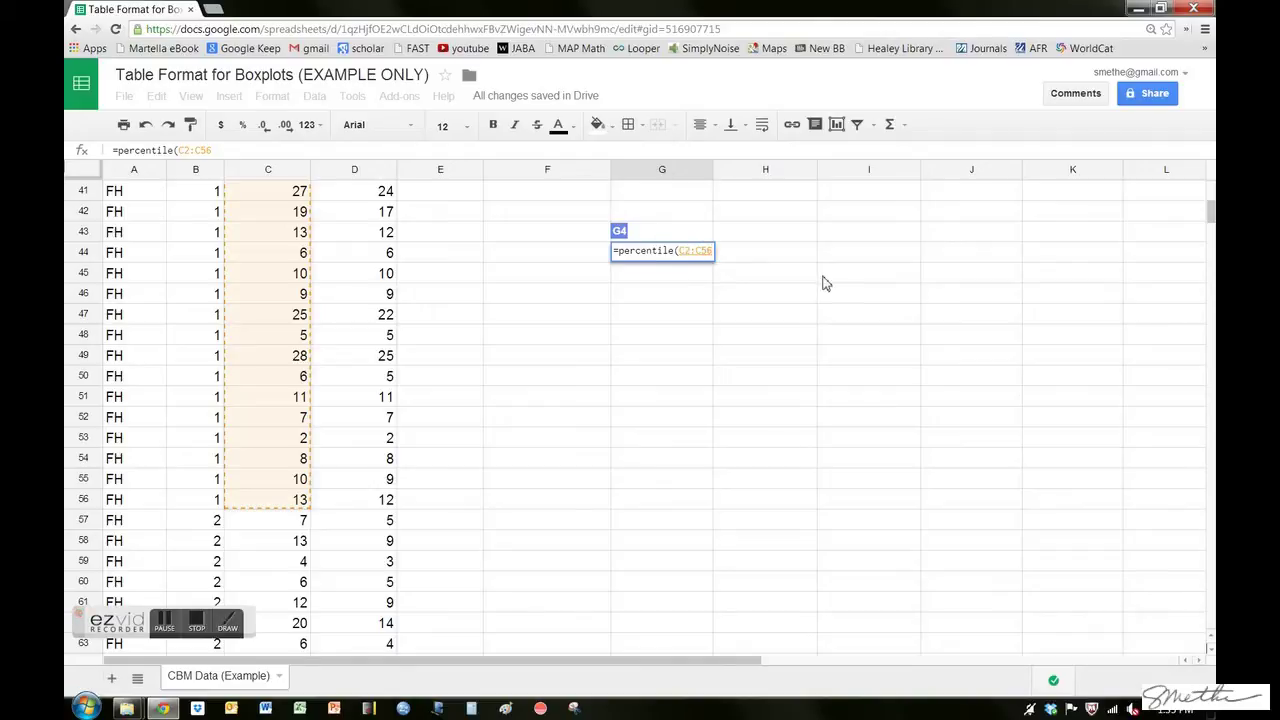
text(,)
key(BackSpace)
text(.10))
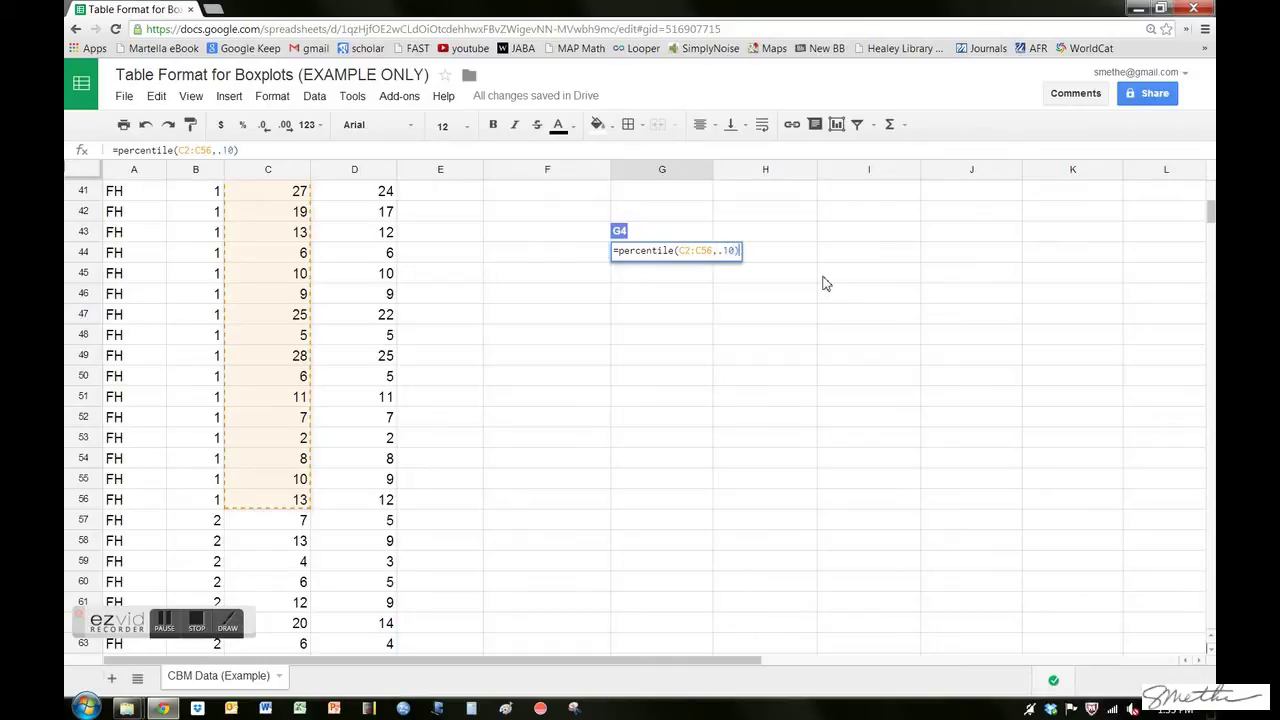
key(Return)
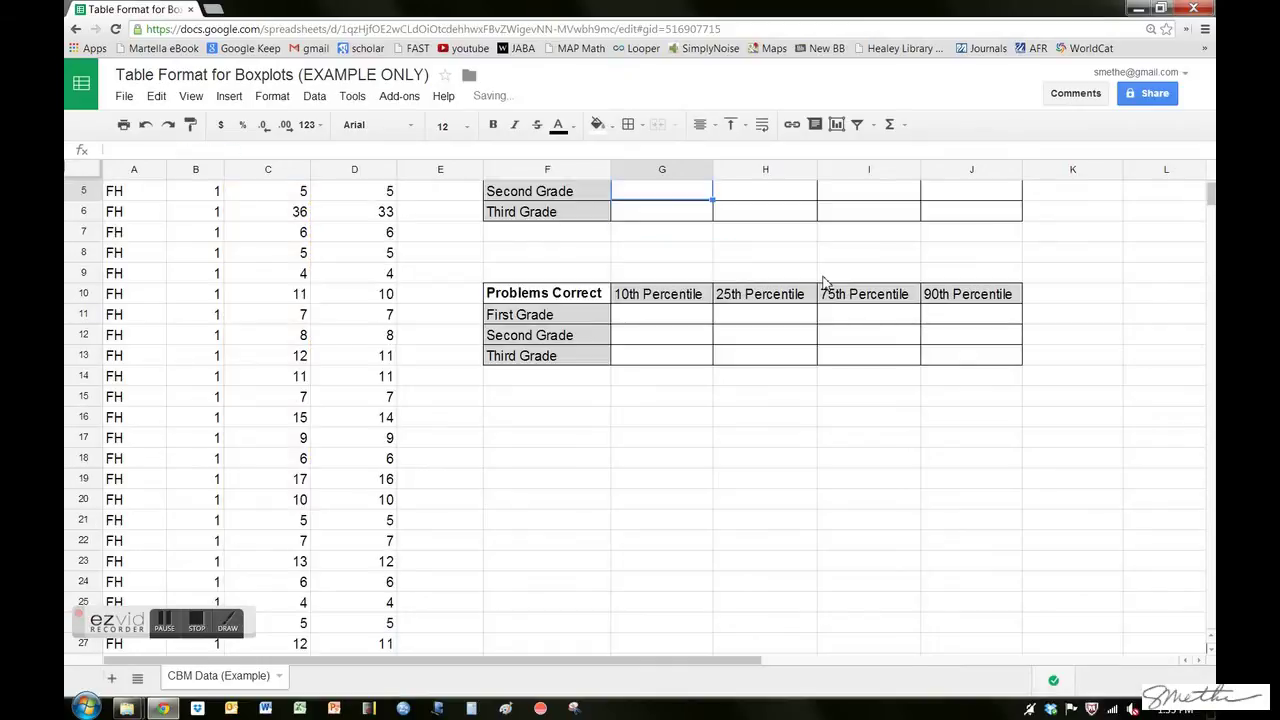
Step: Fill the G4 percentile formula across H4:J4 in the First Grade row and check the copied formula in H4 against G4
scroll(750, 277, up, 2)
click(676, 260)
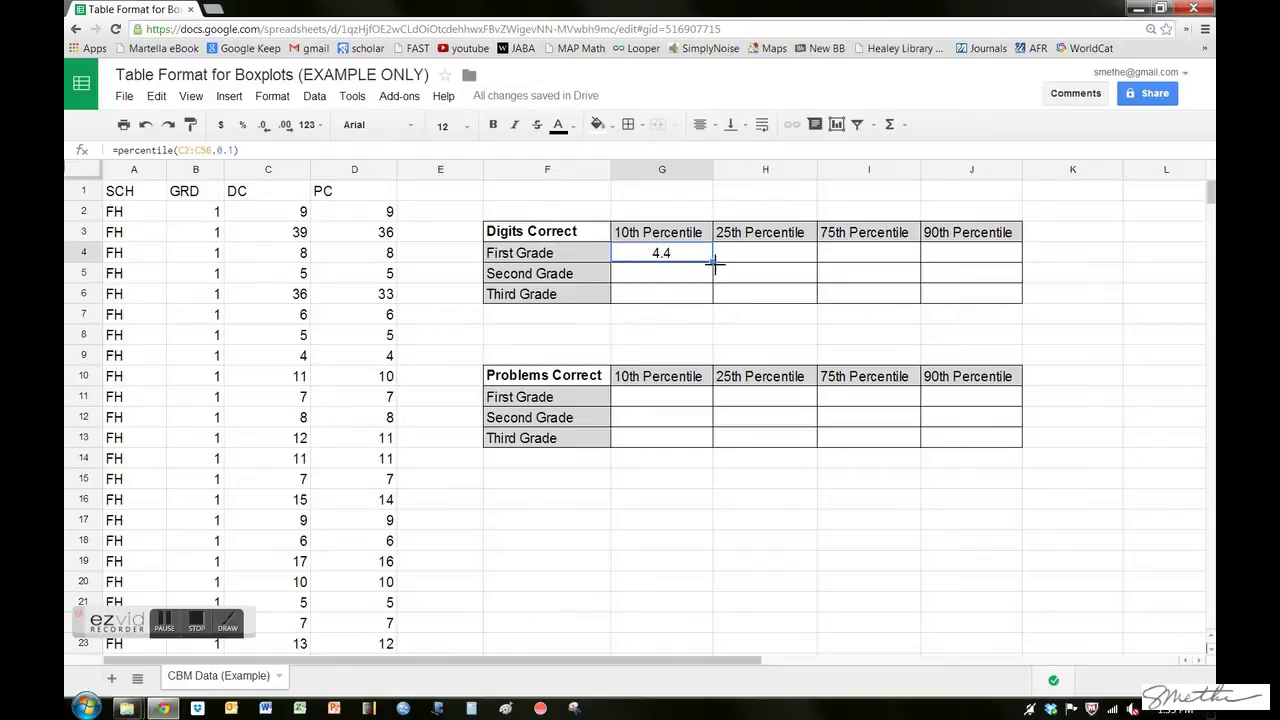
drag(713, 262, 953, 260)
click(781, 252)
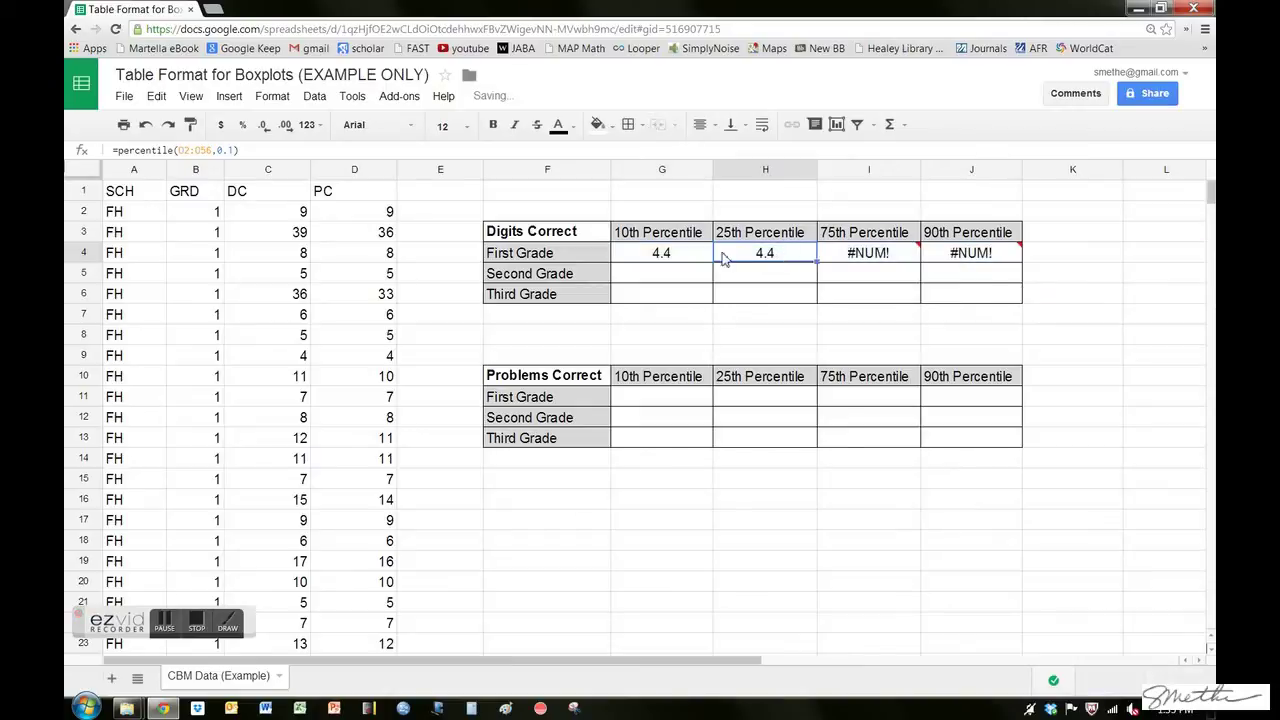
click(690, 258)
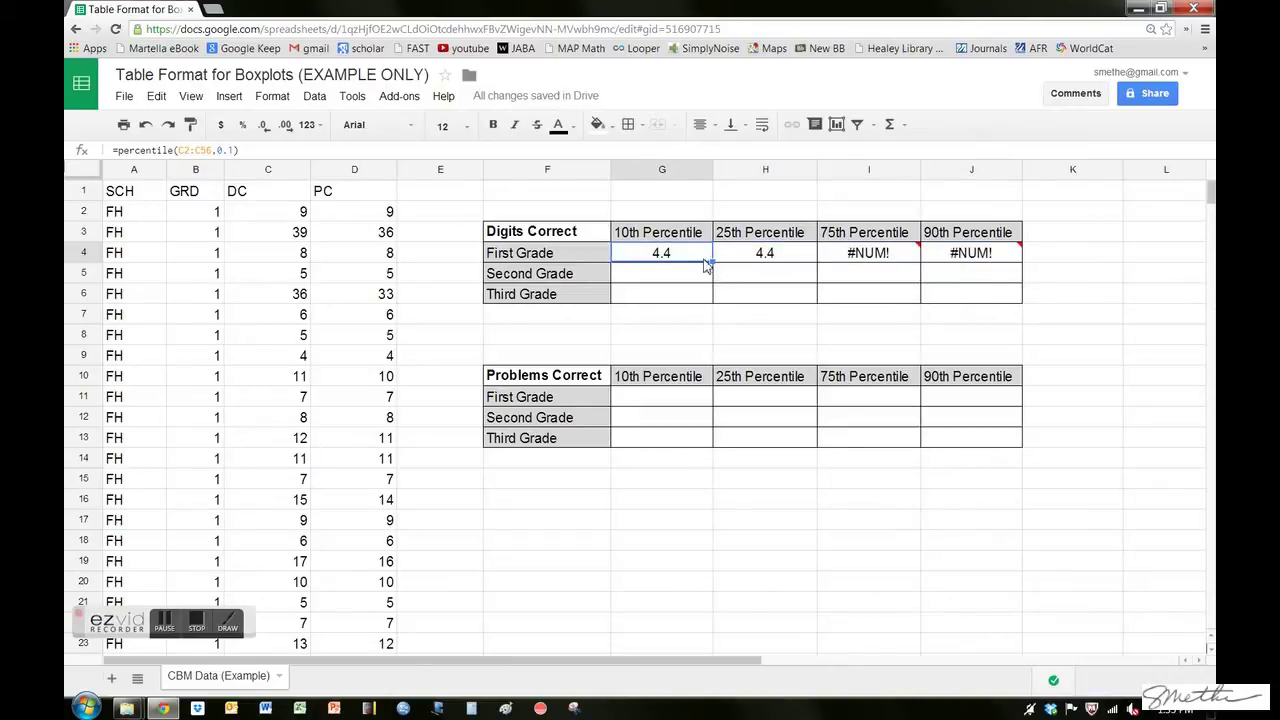
click(766, 260)
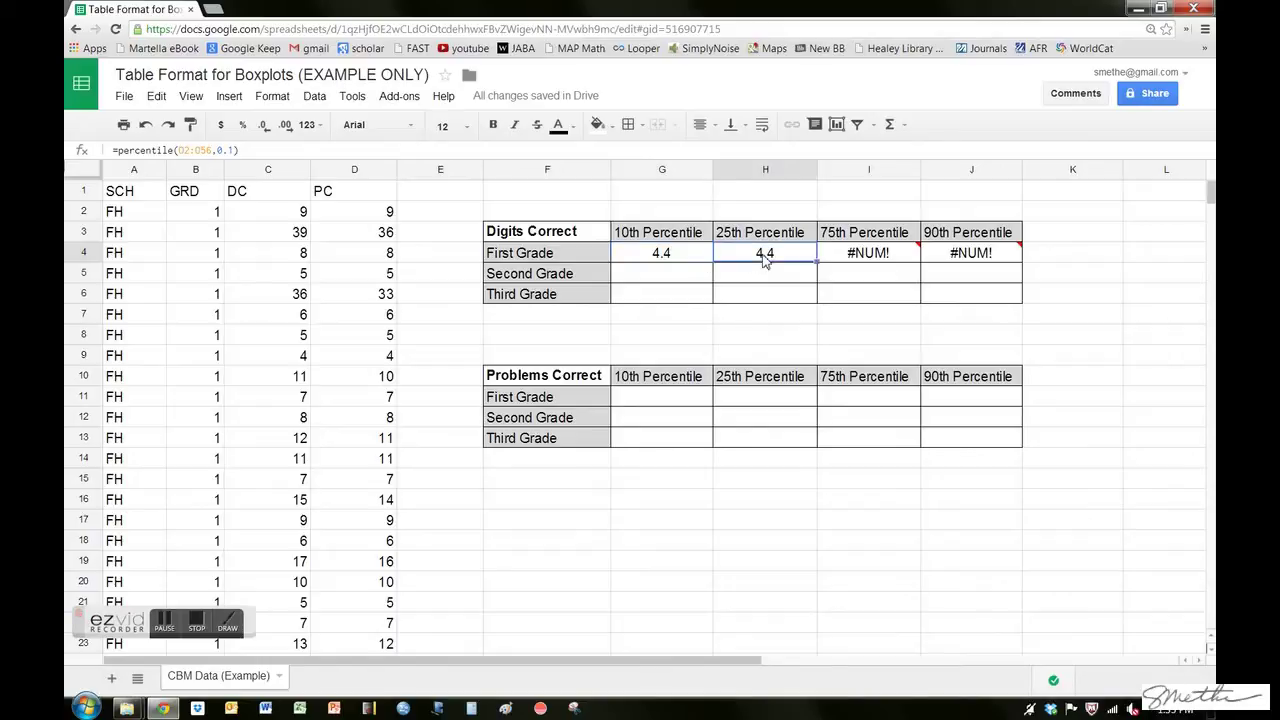
Step: Change the First Grade 25th Percentile formula in H4 to =percentile(c2:c56,0.25) and check it
click(195, 150)
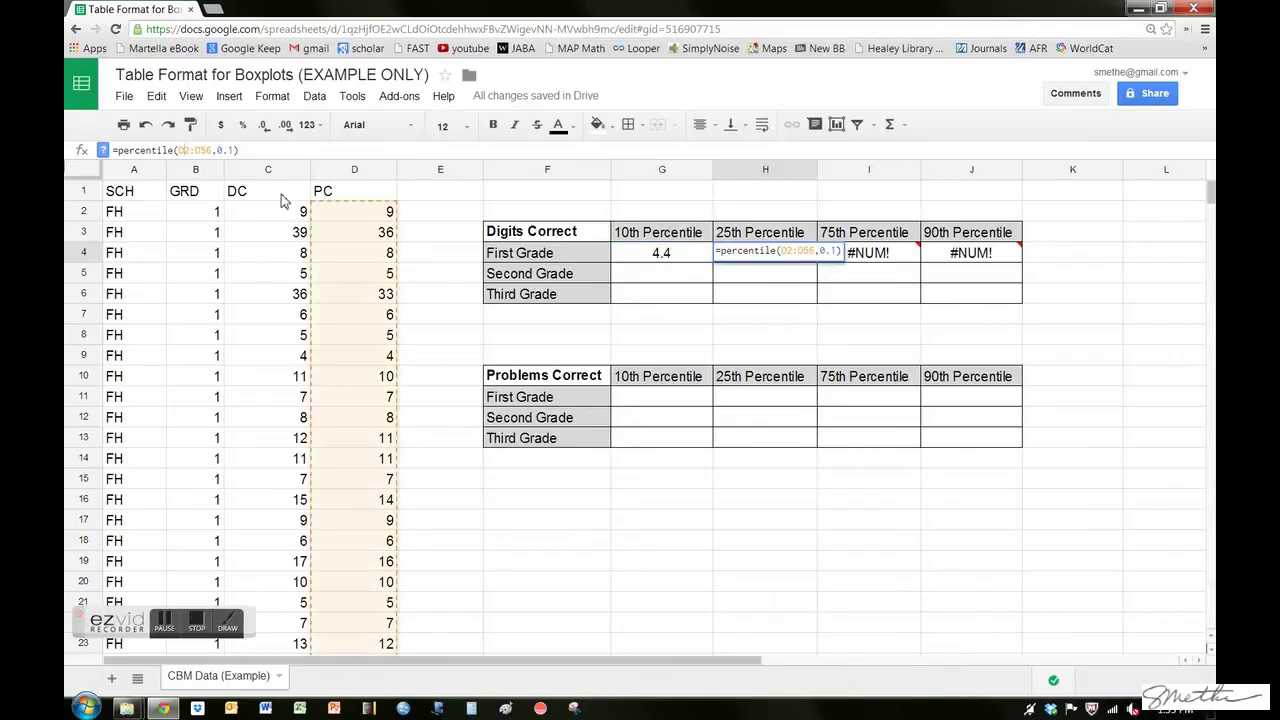
key(BackSpace)
text(c)
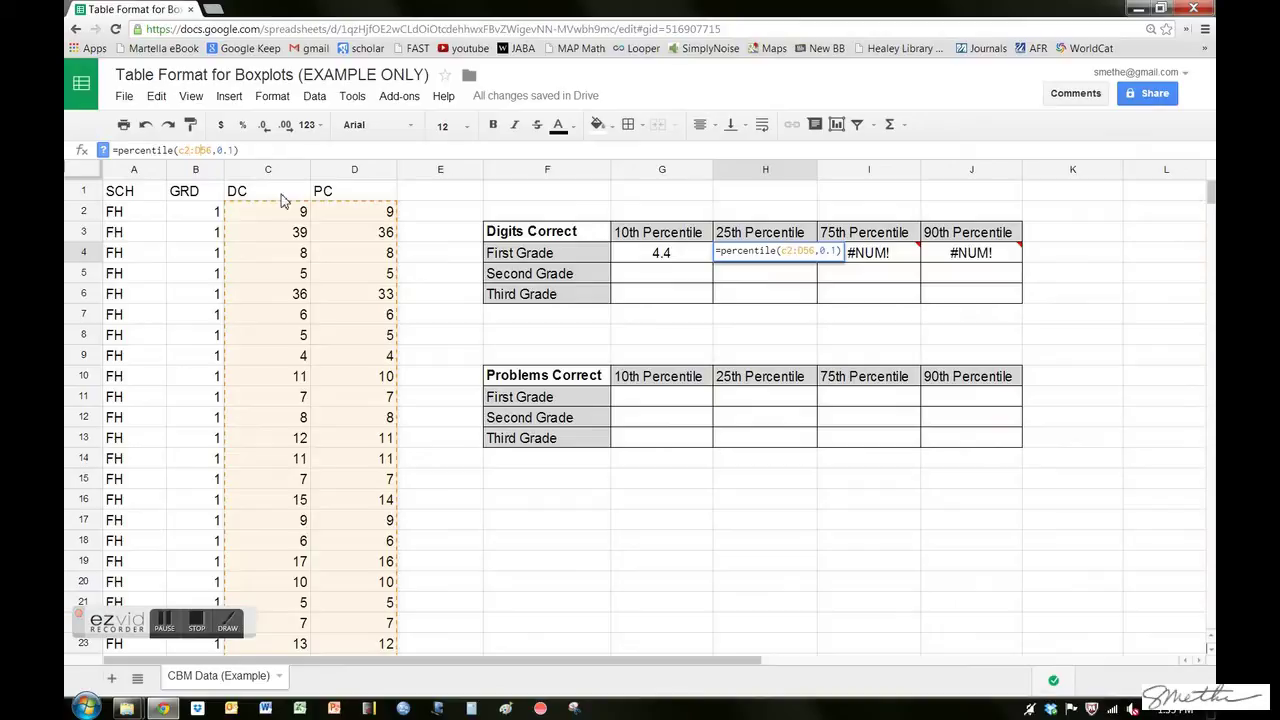
key(Right)
key(Right)
key(Delete)
text(c)
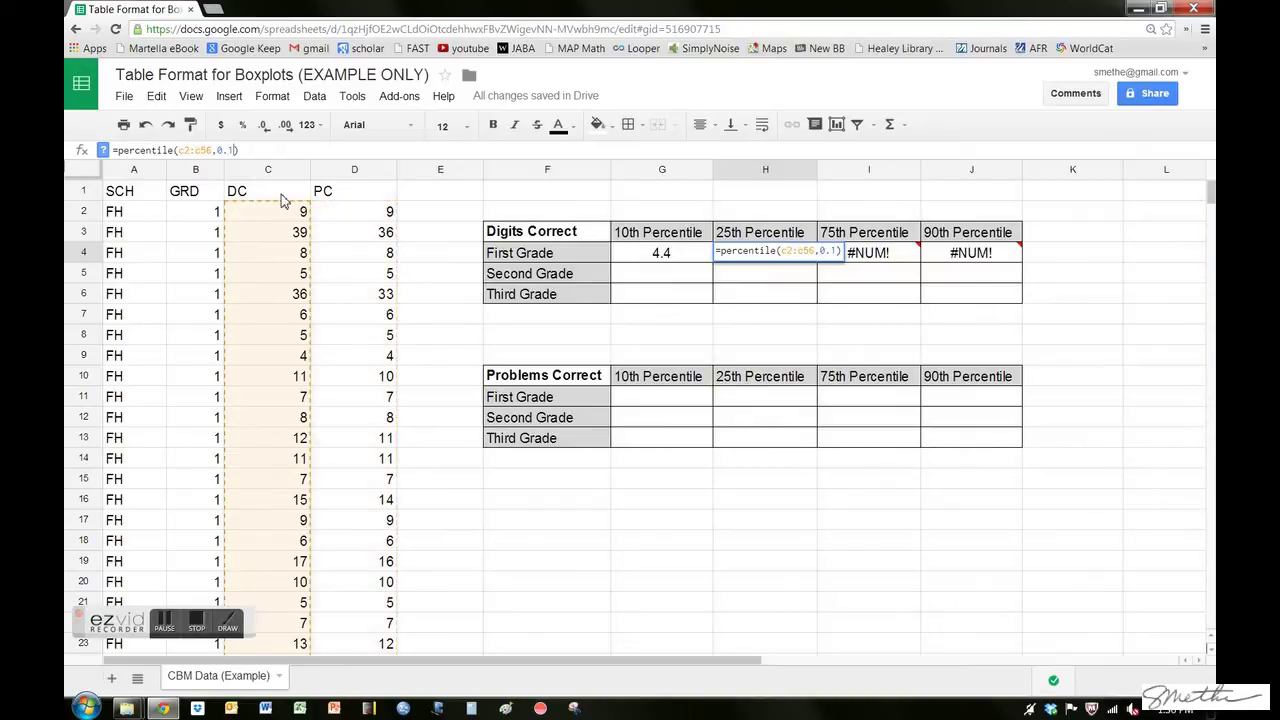
key(BackSpace)
text(25)
key(Return)
click(766, 255)
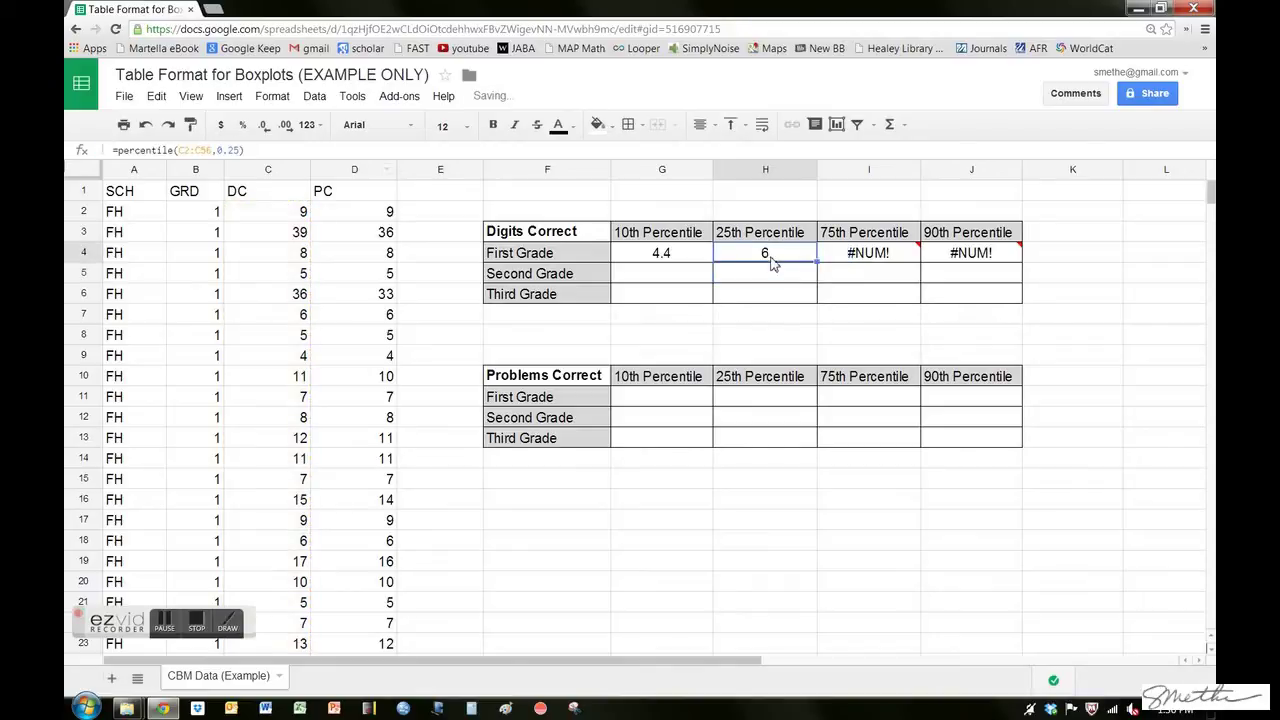
Step: Change the First Grade 75th Percentile formula in I4 to =percentile(c2:c56,0.75)
click(851, 262)
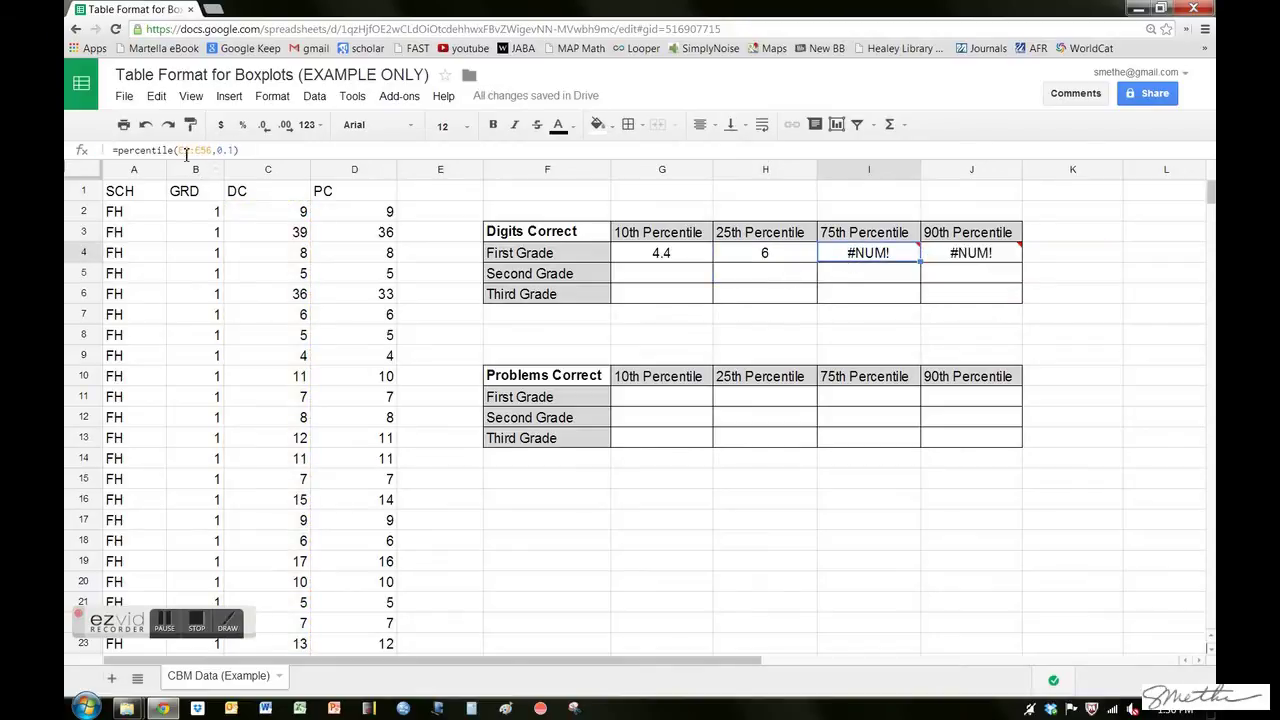
key(Return)
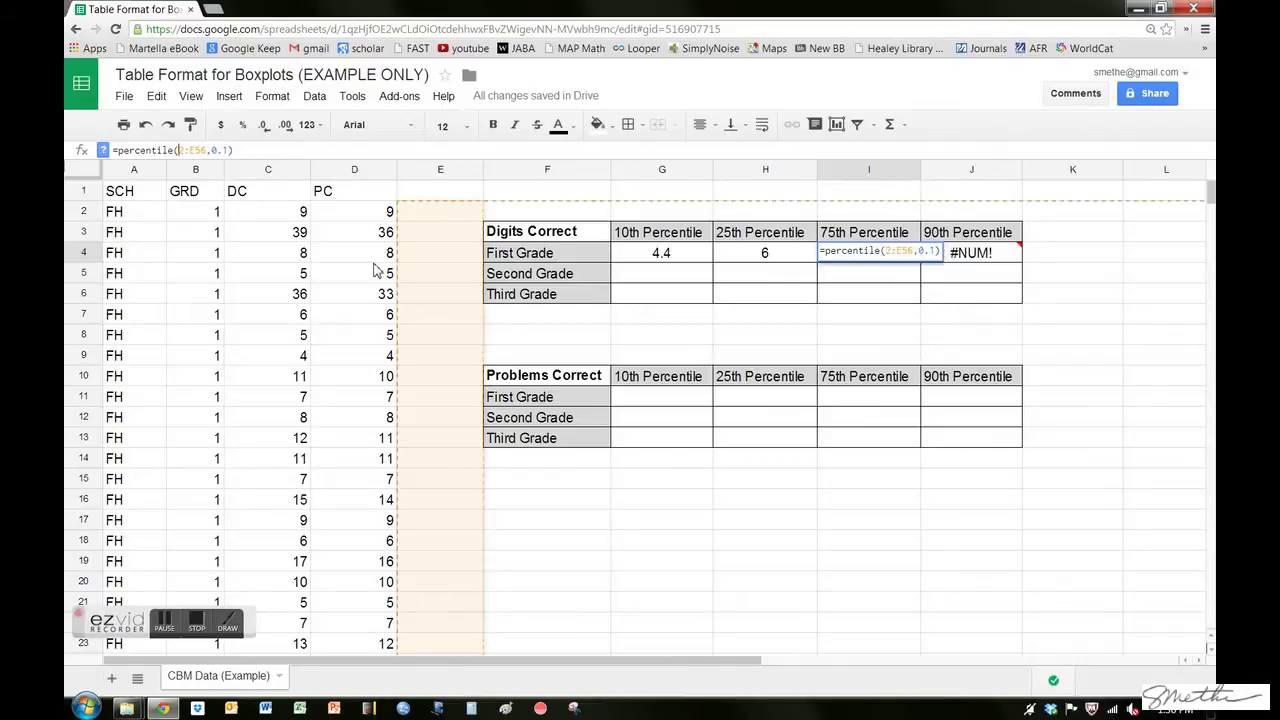
text(c)
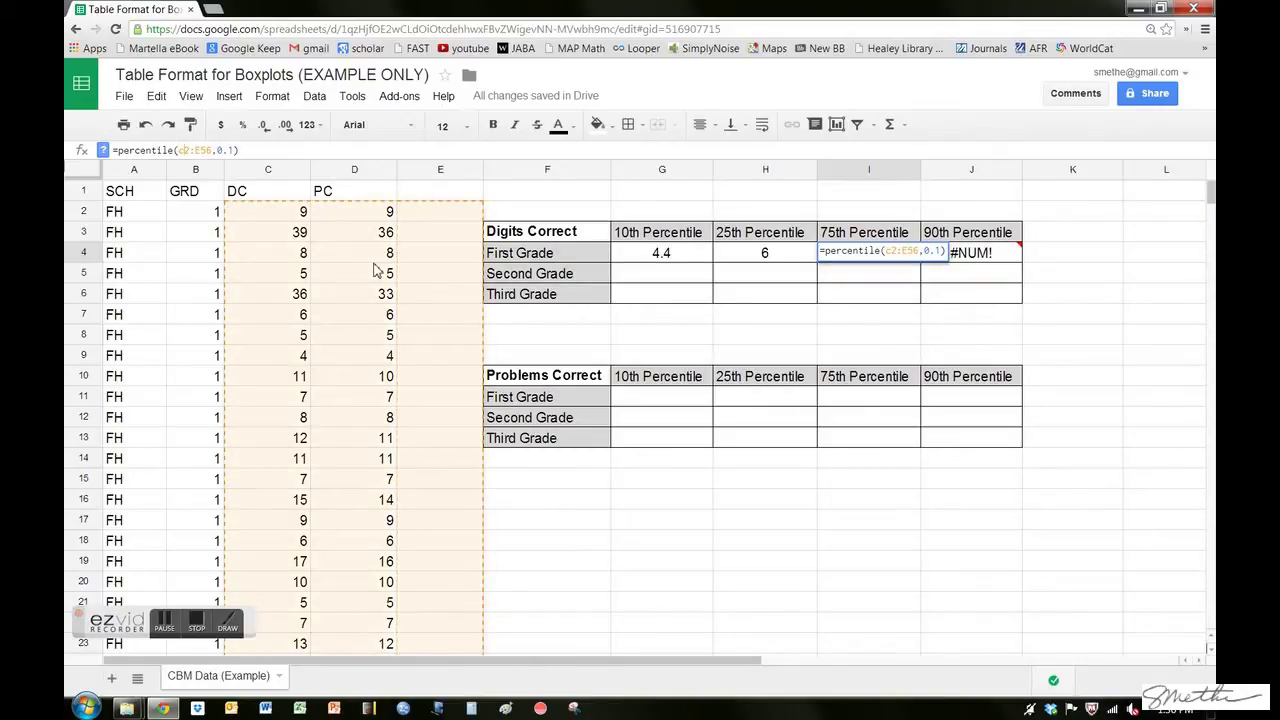
key(ctrl+plus)
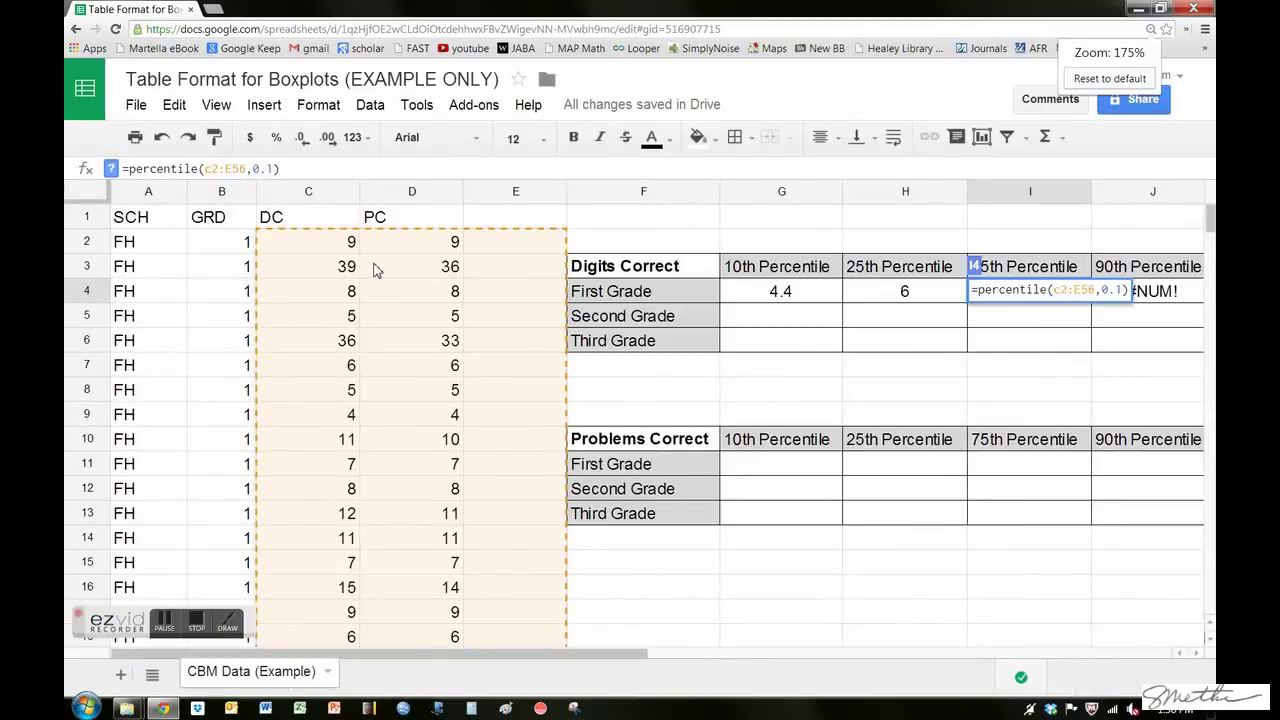
key(ctrl+plus)
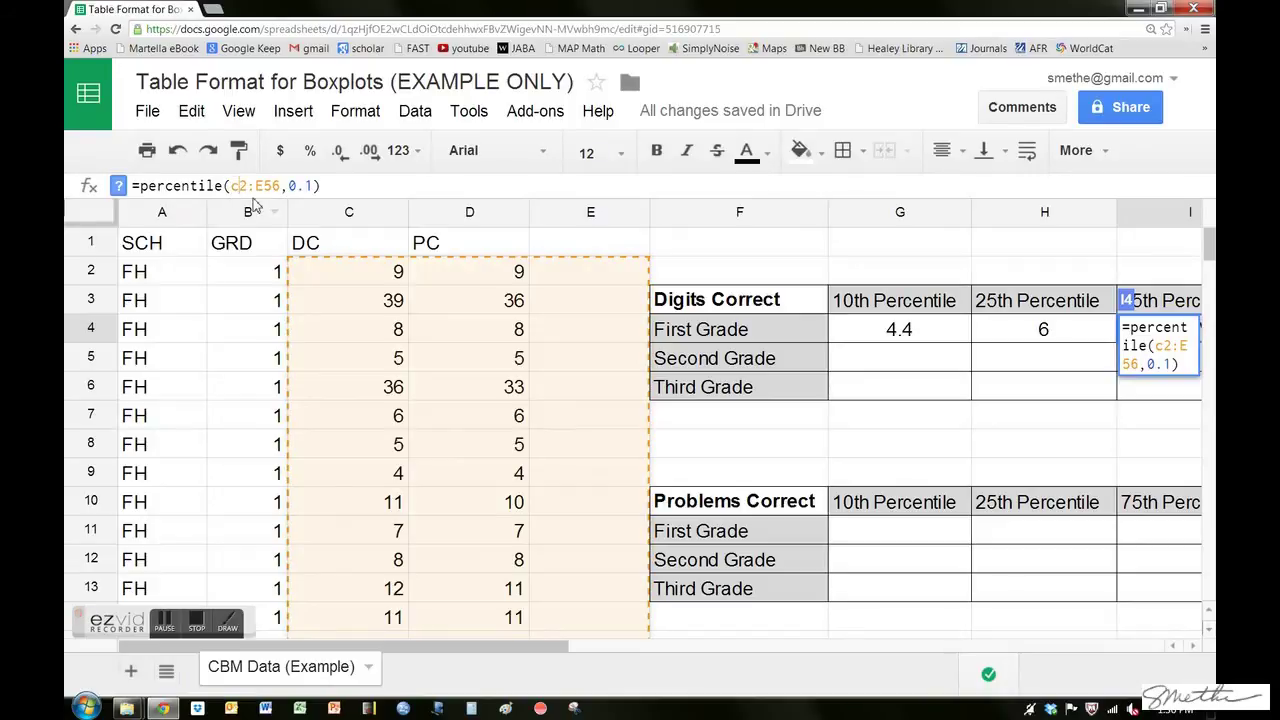
click(256, 188)
key(BackSpace)
text(c)
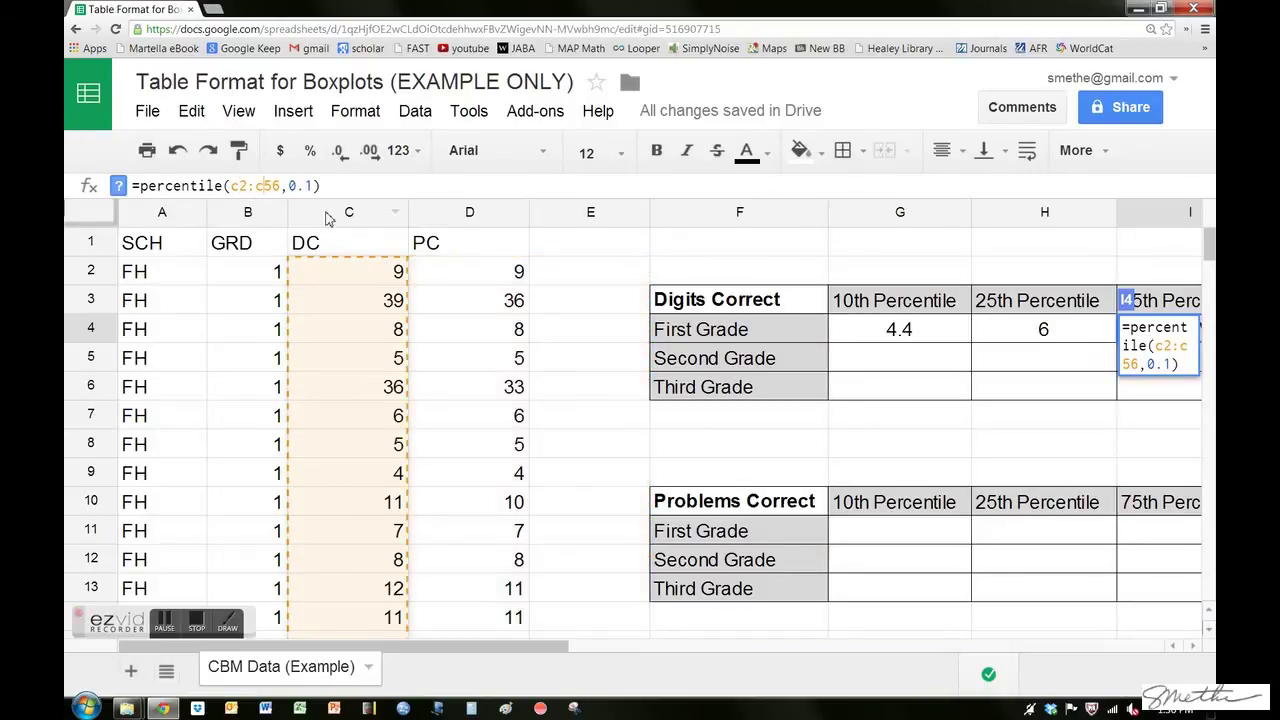
key(BackSpace)
text(75)
key(Return)
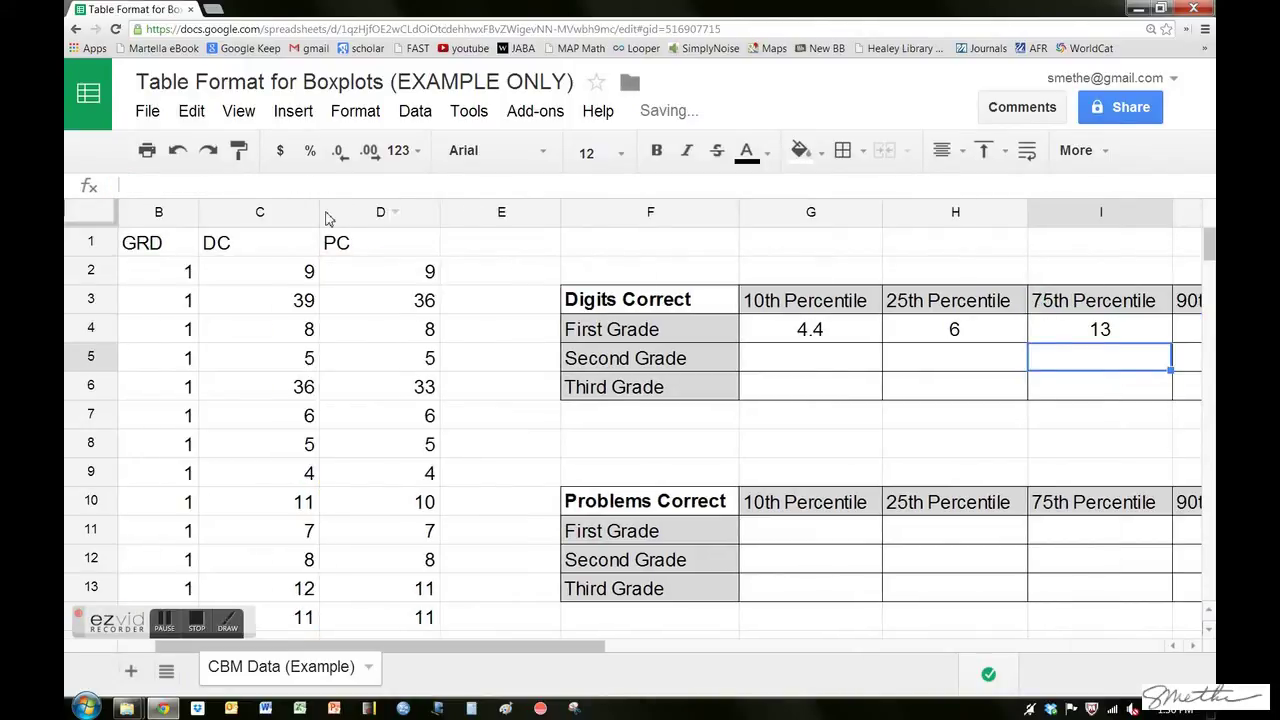
Step: Change the First Grade 90th Percentile formula in J4 to =percentile(c2:c56,0.9) and review the row G4:J4
click(1190, 344)
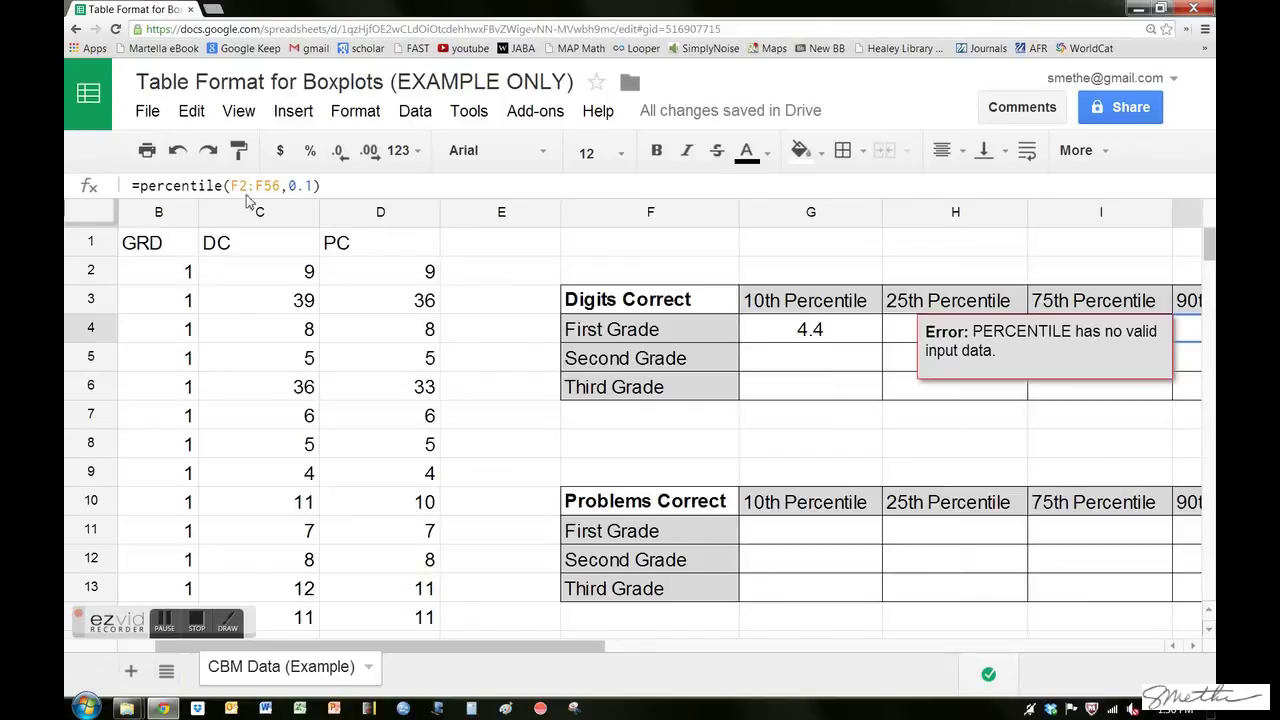
mouse_move(1186, 332)
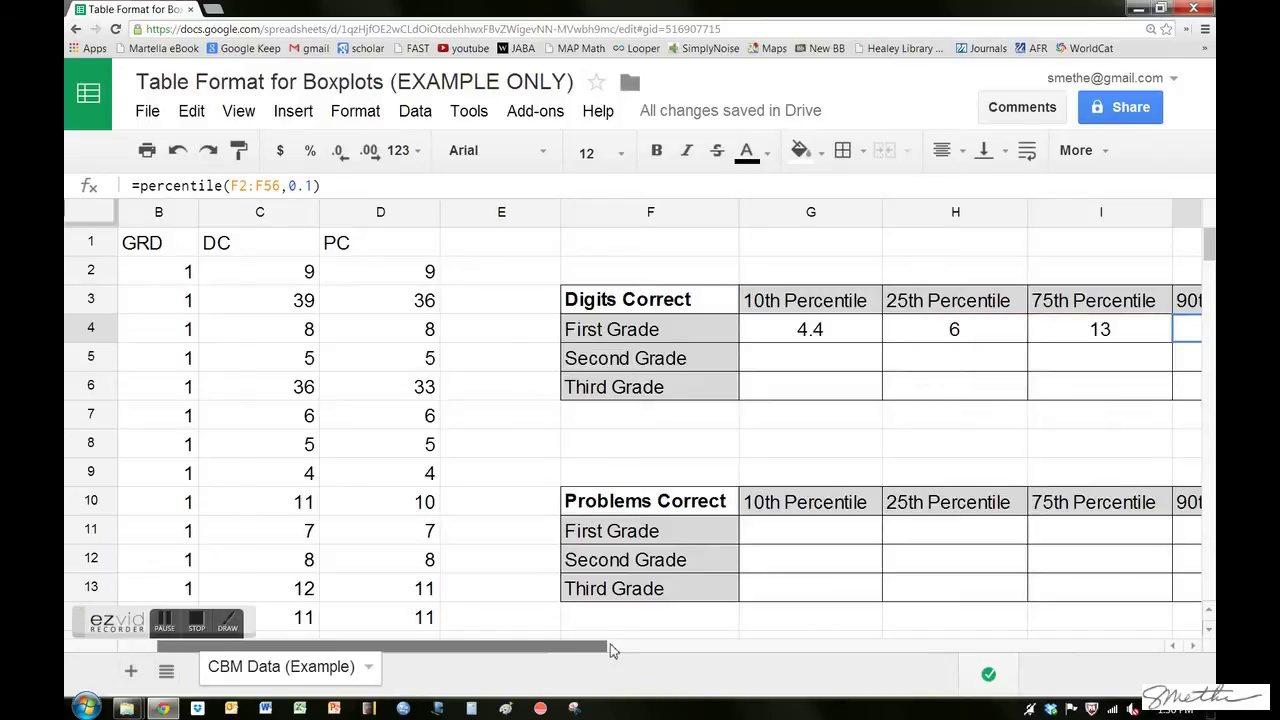
drag(586, 646, 674, 652)
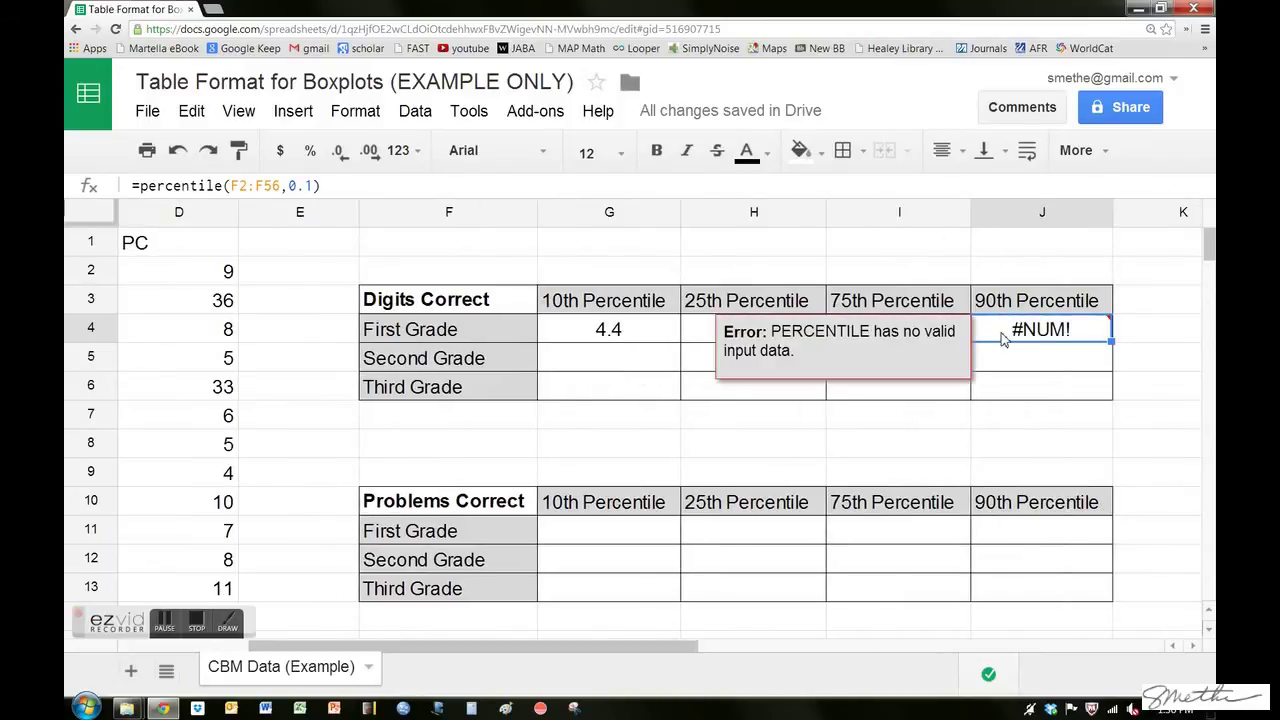
click(240, 186)
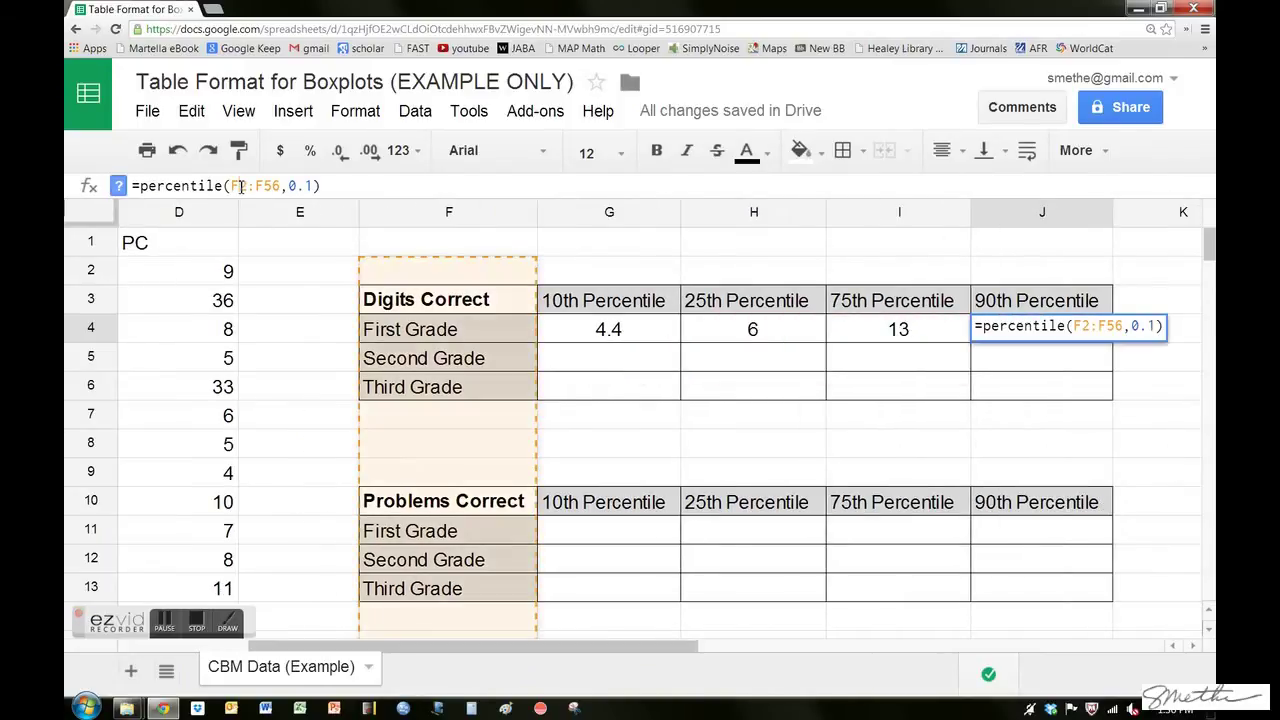
key(BackSpace)
text(c)
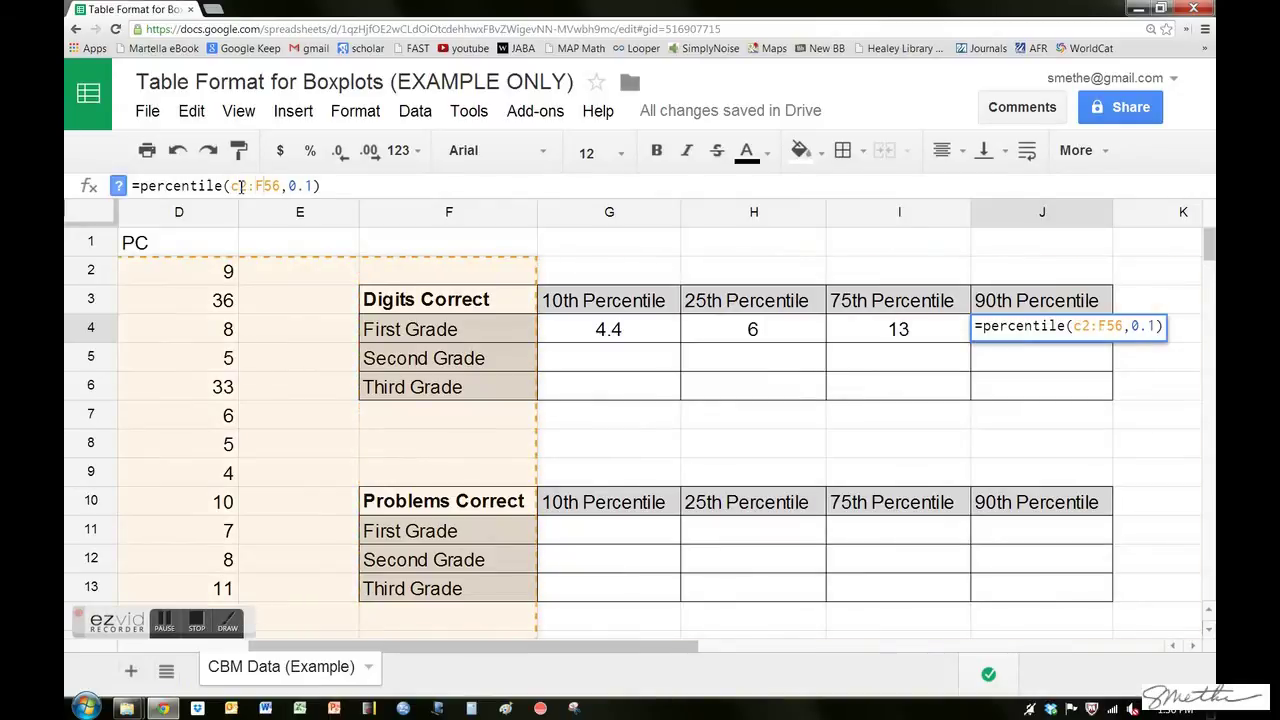
key(BackSpace)
text(c)
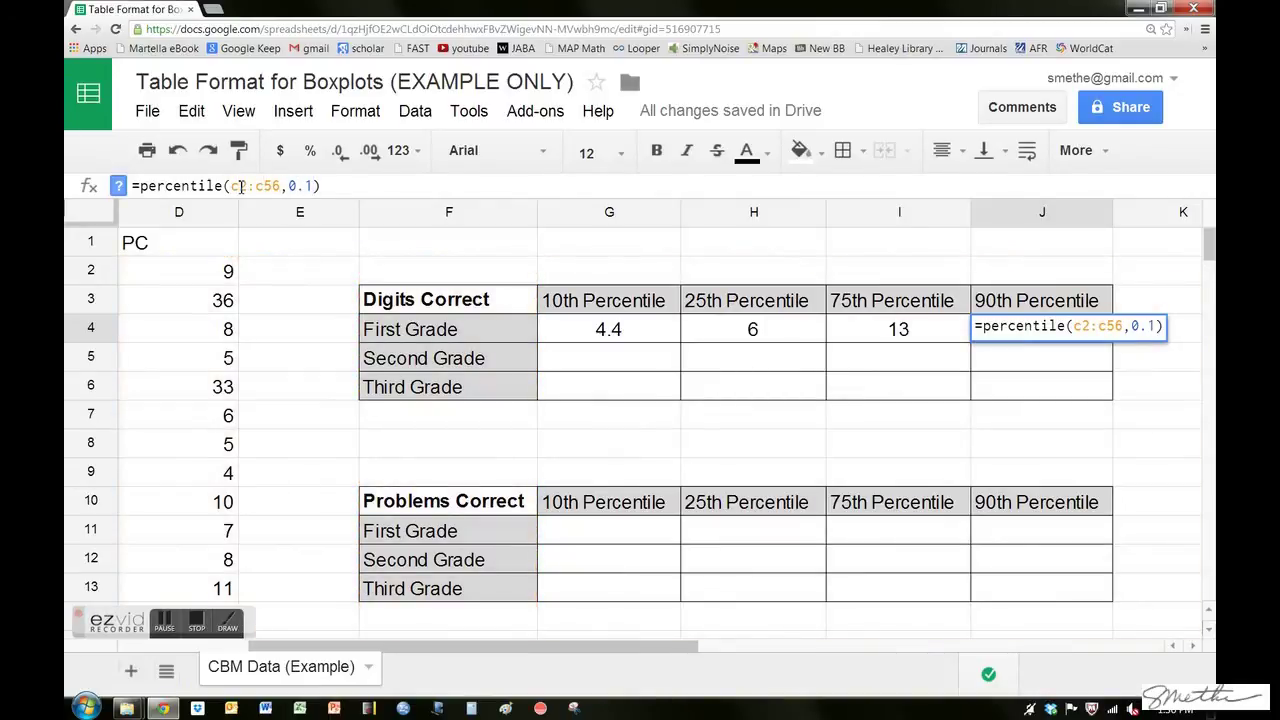
key(BackSpace)
text(9)
key(Return)
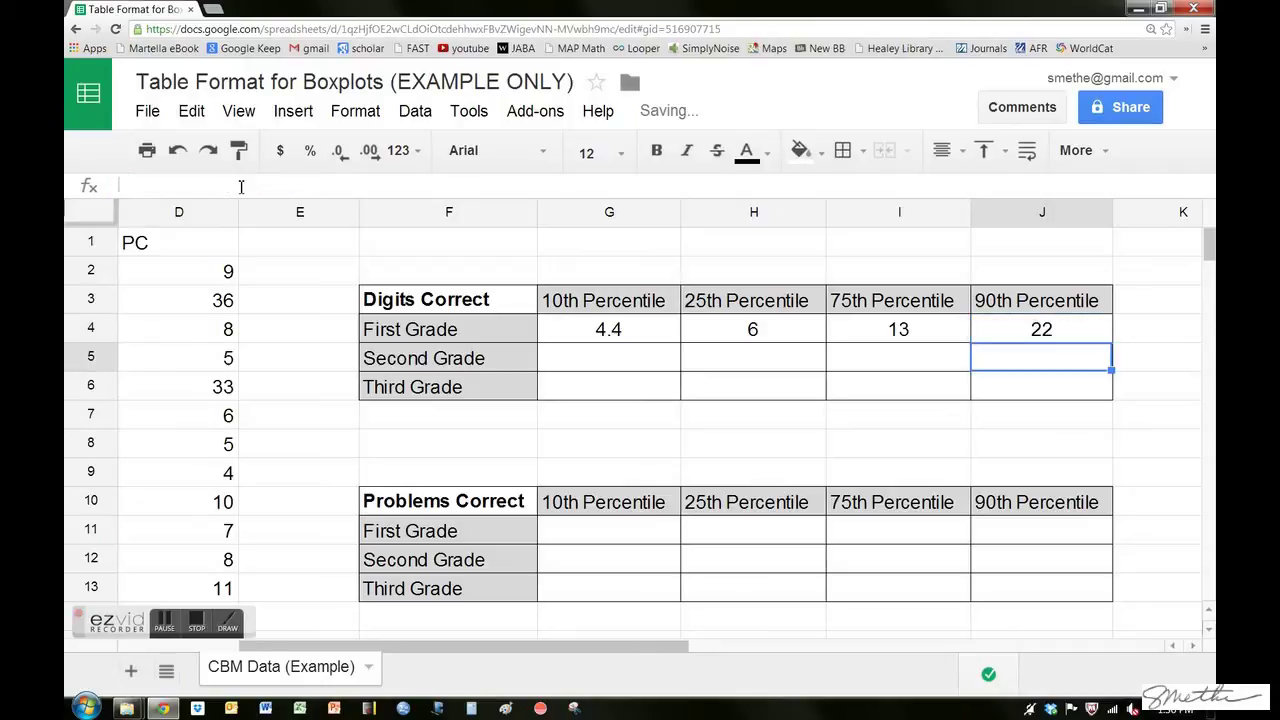
click(567, 336)
drag(567, 336, 1020, 331)
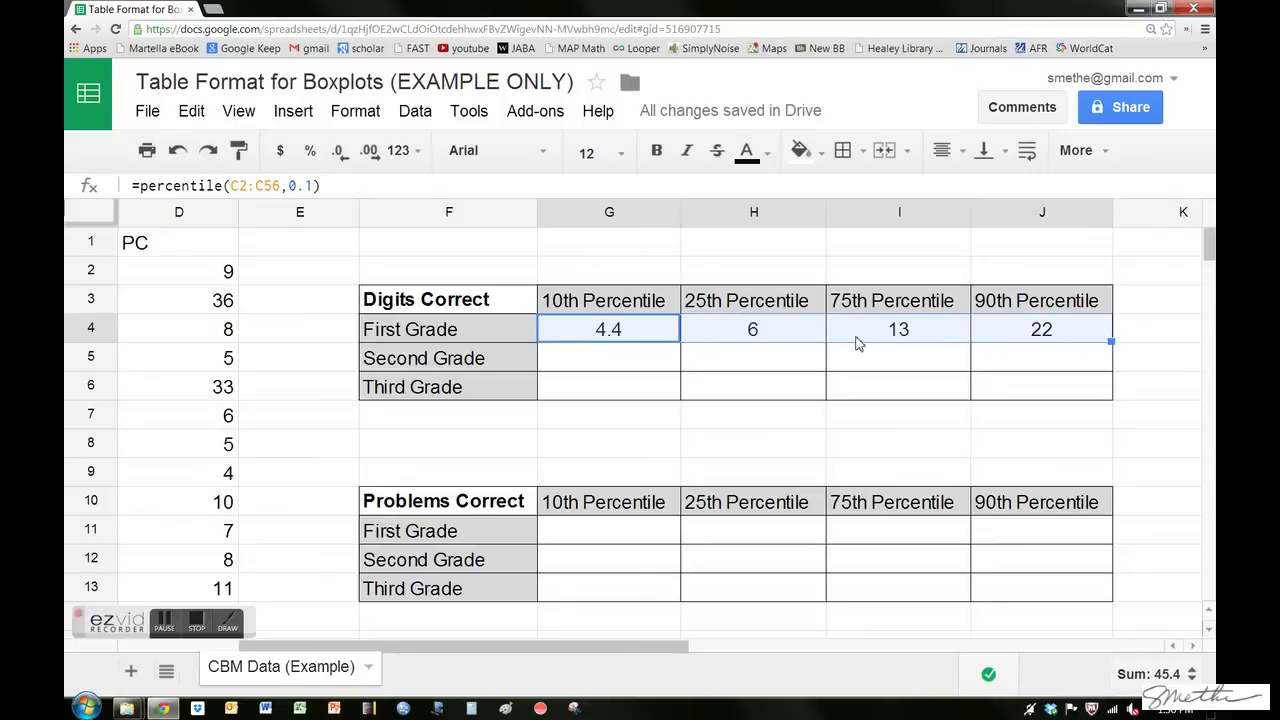
click(499, 338)
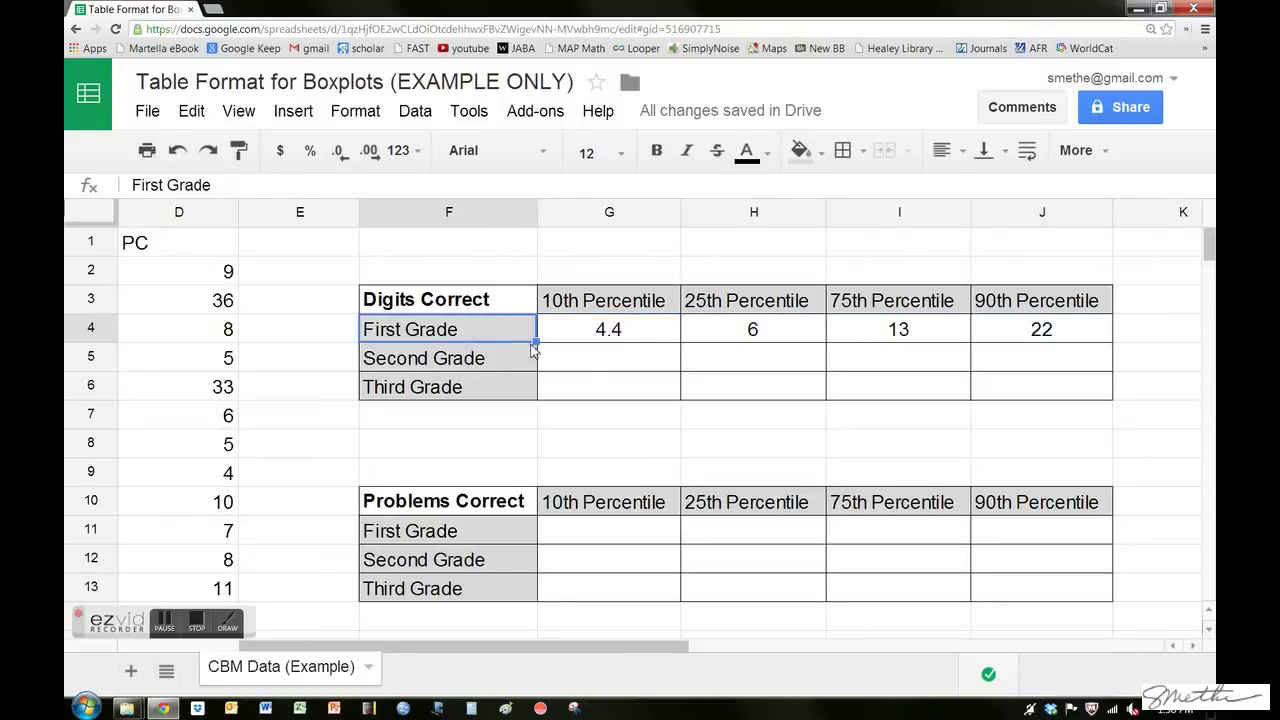
Step: Begin a =percentile( formula in G5 for the Second Grade 10th Percentile of Digits Correct
click(585, 366)
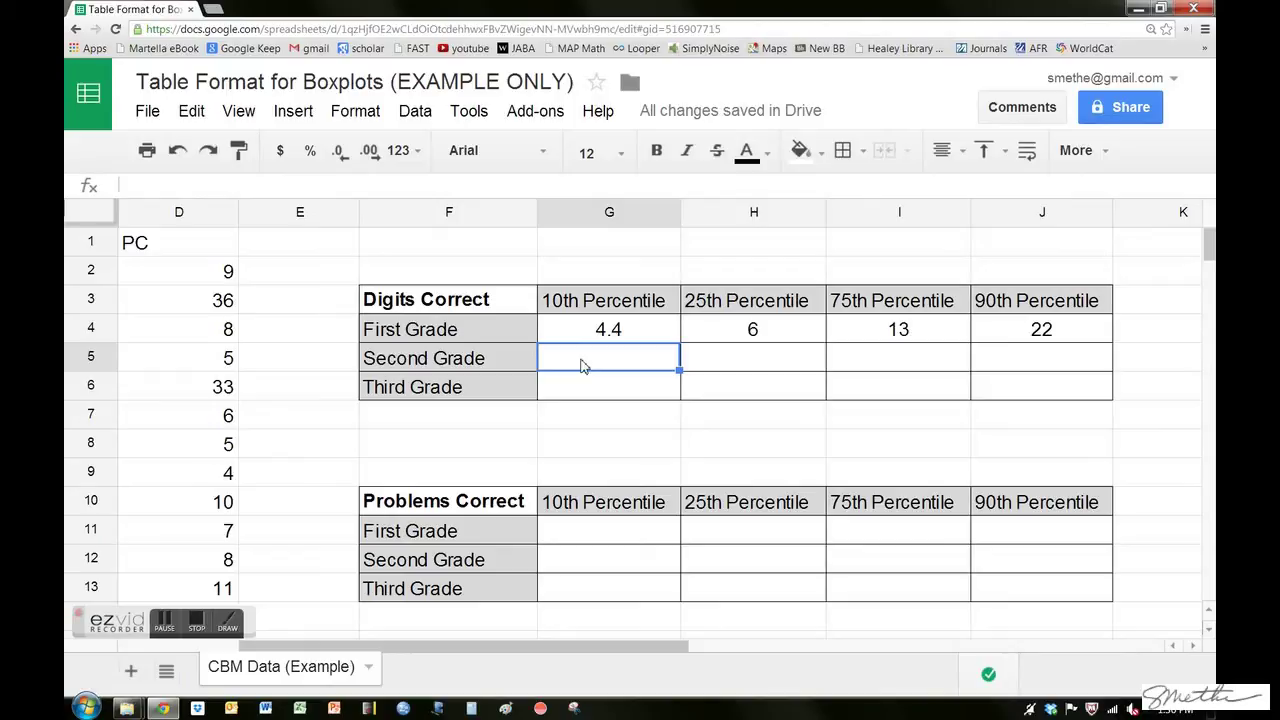
text(=perr)
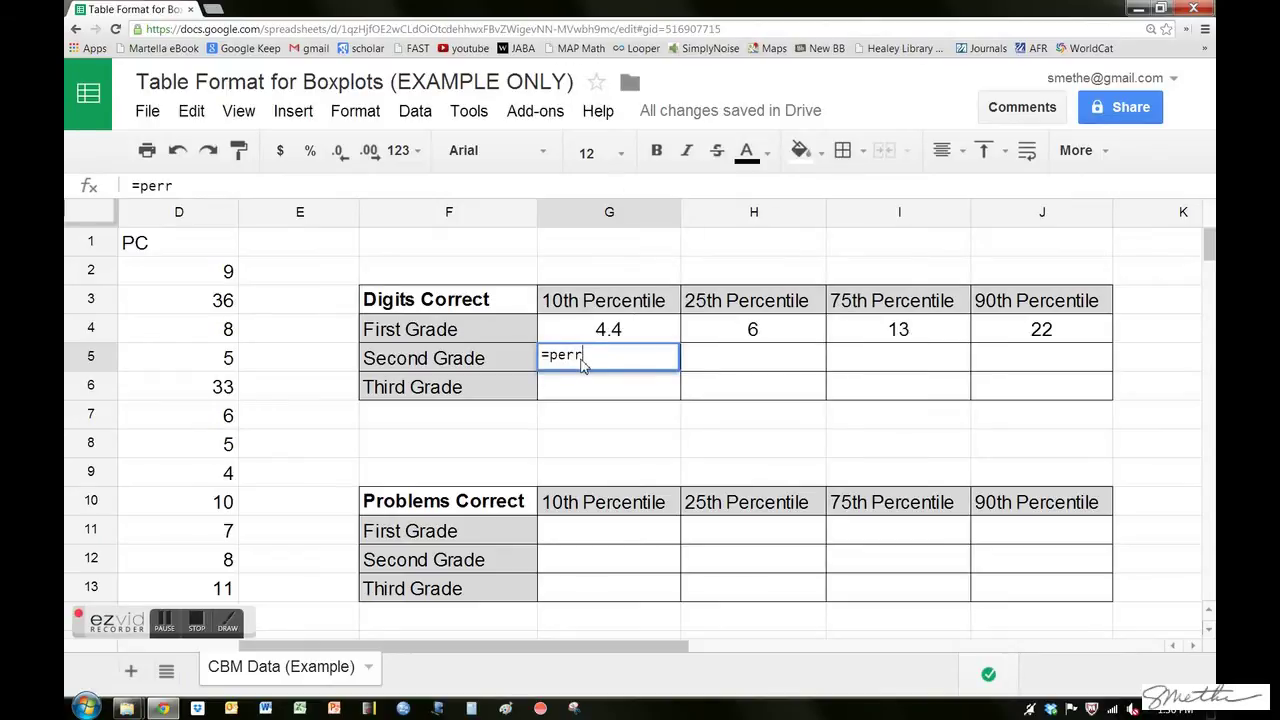
key(BackSpace)
text(centile)
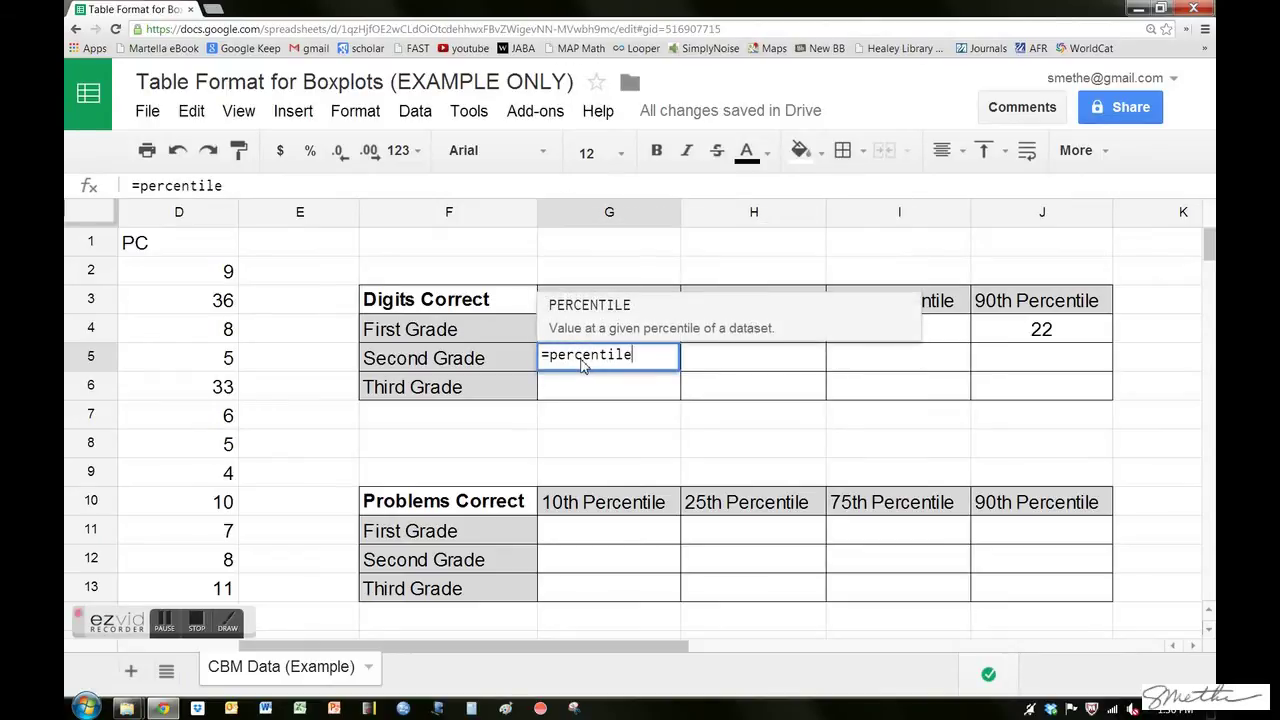
text(()
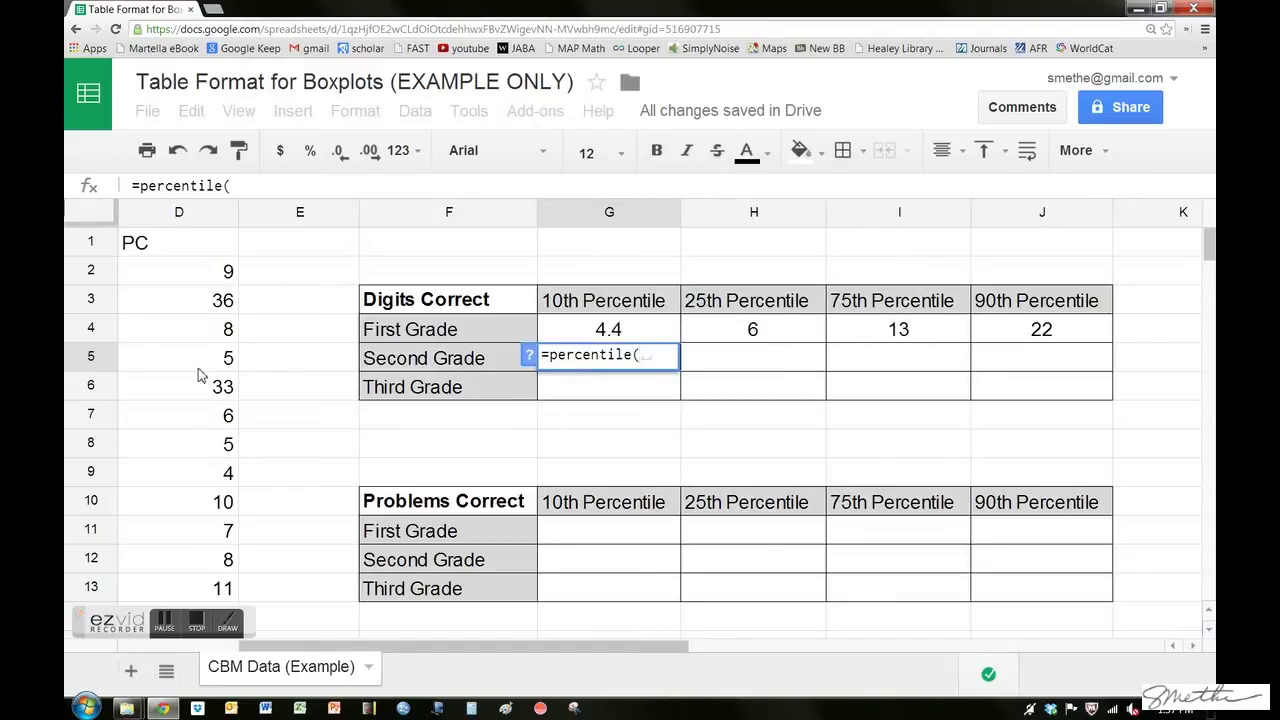
Step: Select the Second Grade DC scores C57:C105 as the data range of the open G5 formula
drag(688, 646, 618, 646)
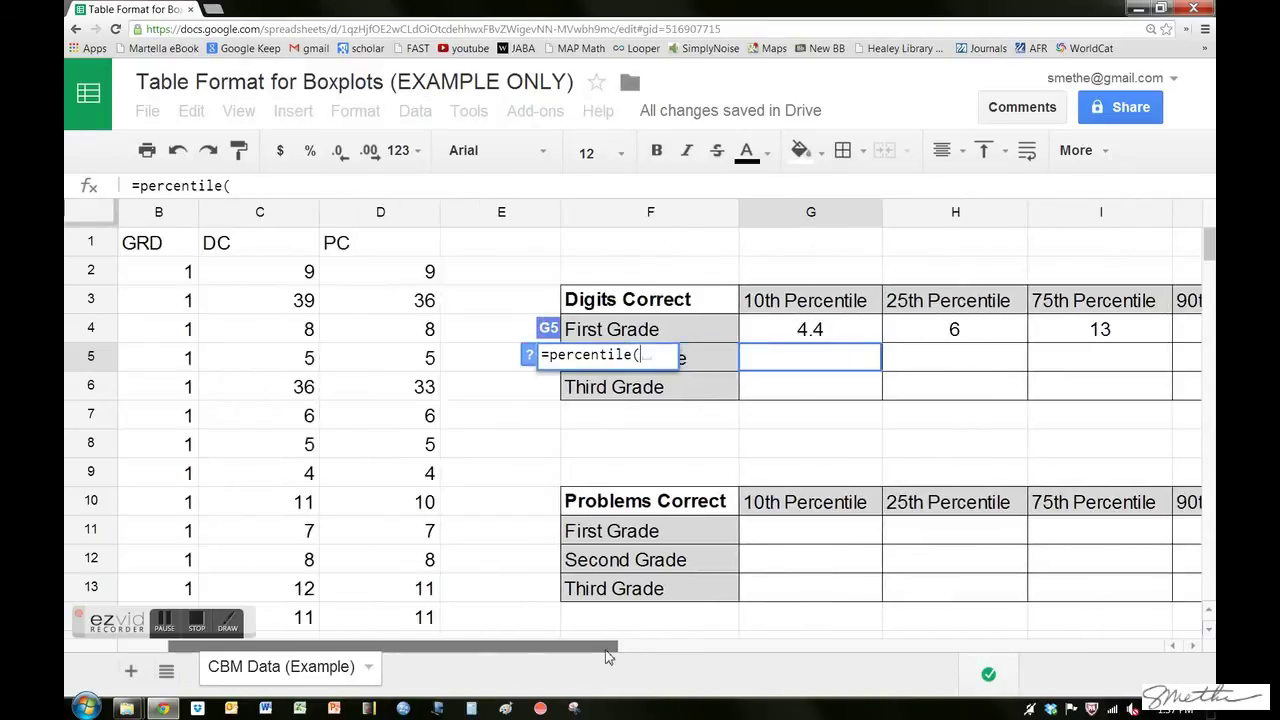
click(280, 455)
scroll(280, 455, down, 15)
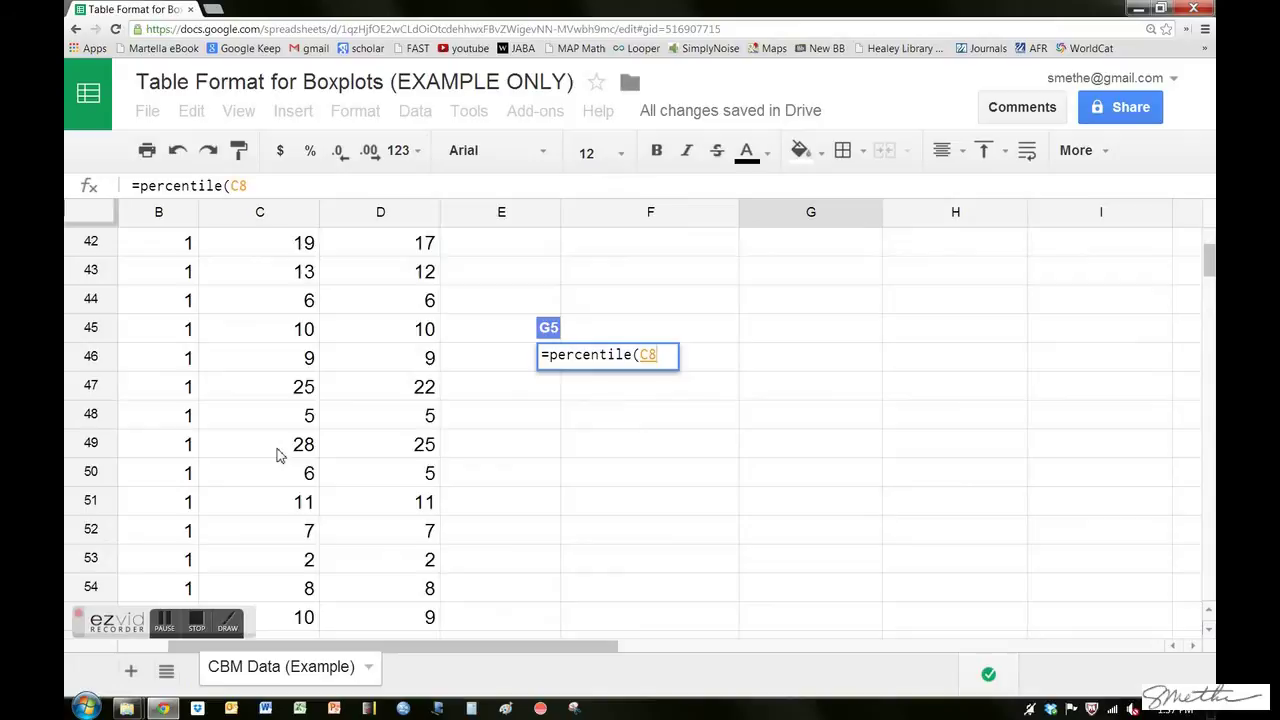
scroll(280, 455, down, 1)
scroll(280, 455, up, 2)
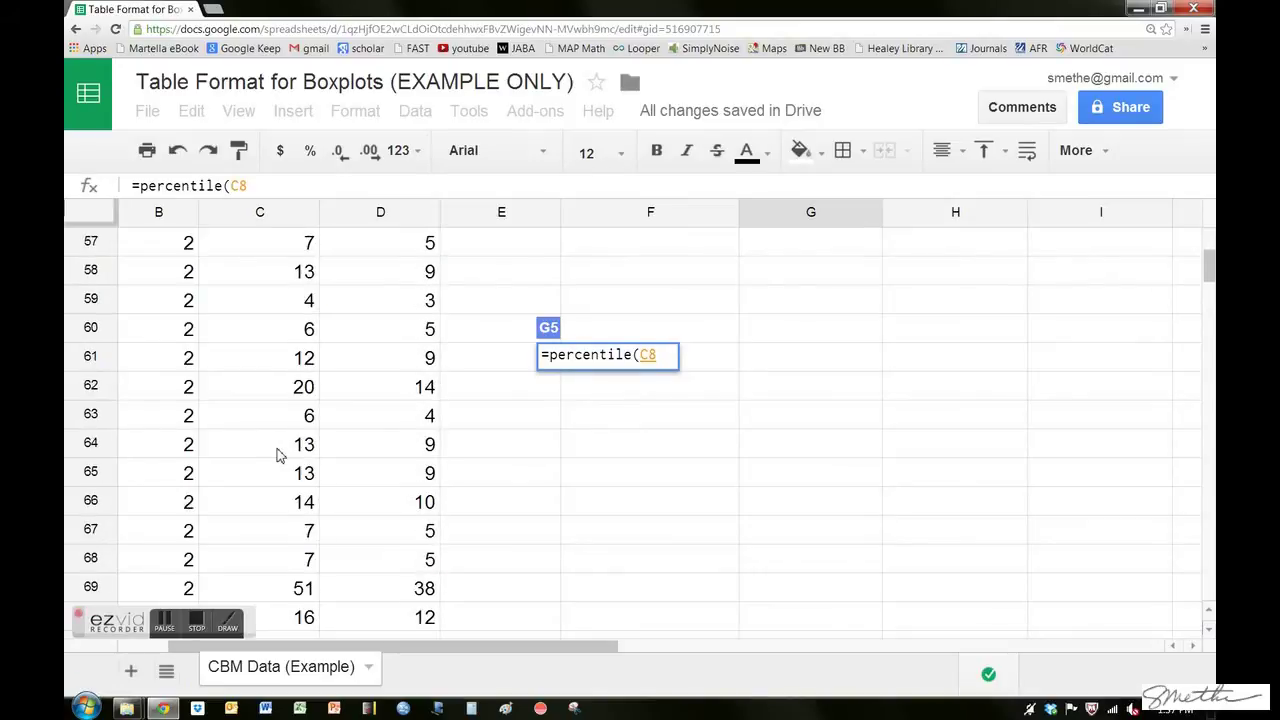
scroll(280, 455, up, 2)
click(274, 418)
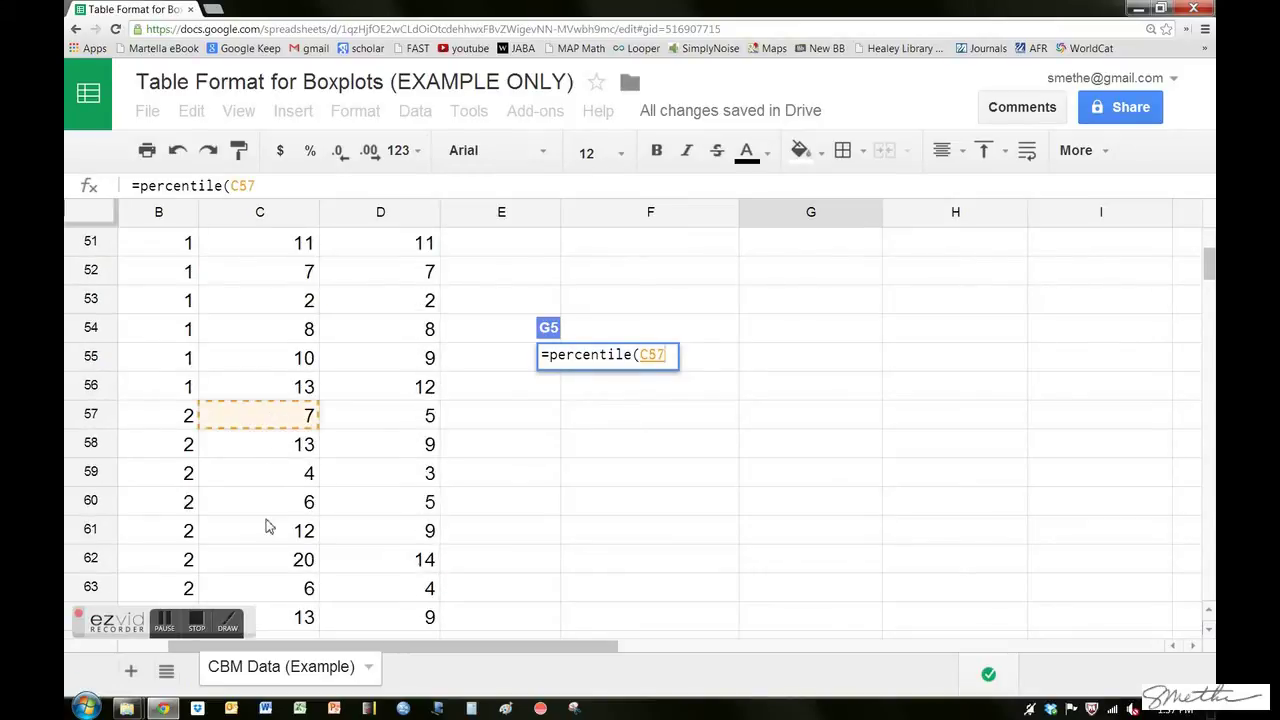
drag(268, 527, 280, 415)
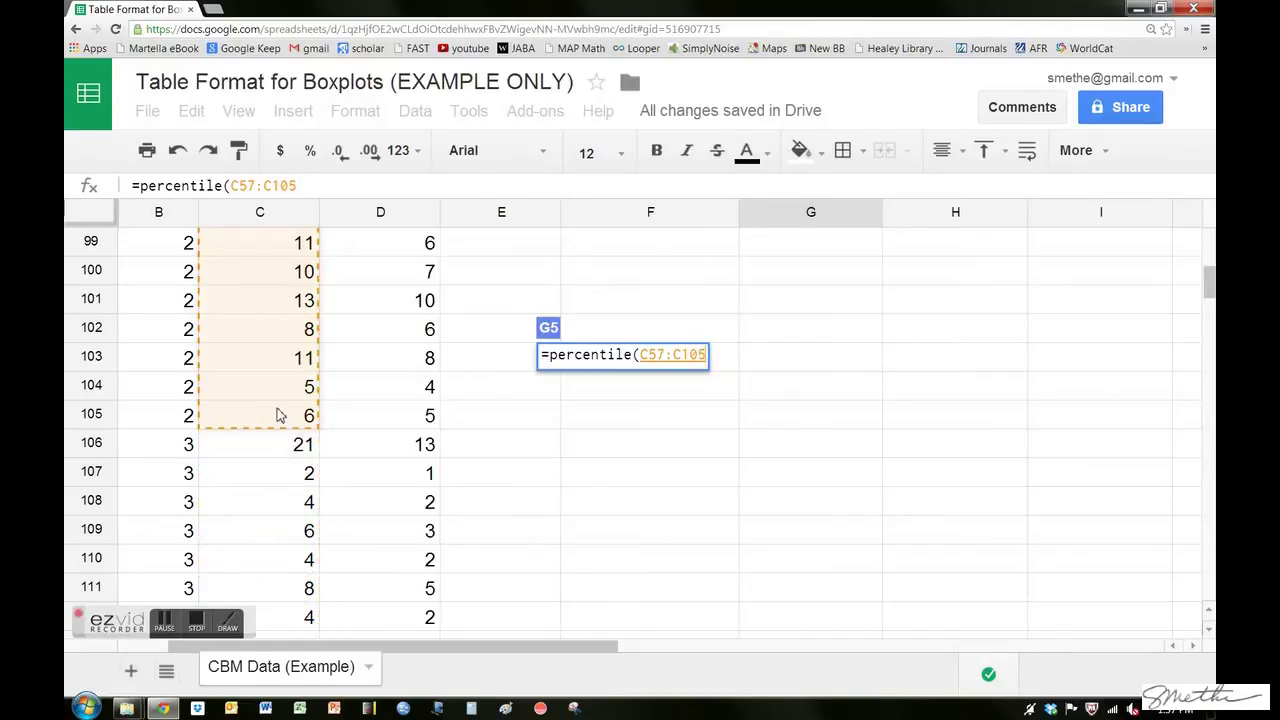
drag(280, 415, 280, 415)
Step: Complete the G5 formula with the percentile value .10 and check the entered formula
text(,)
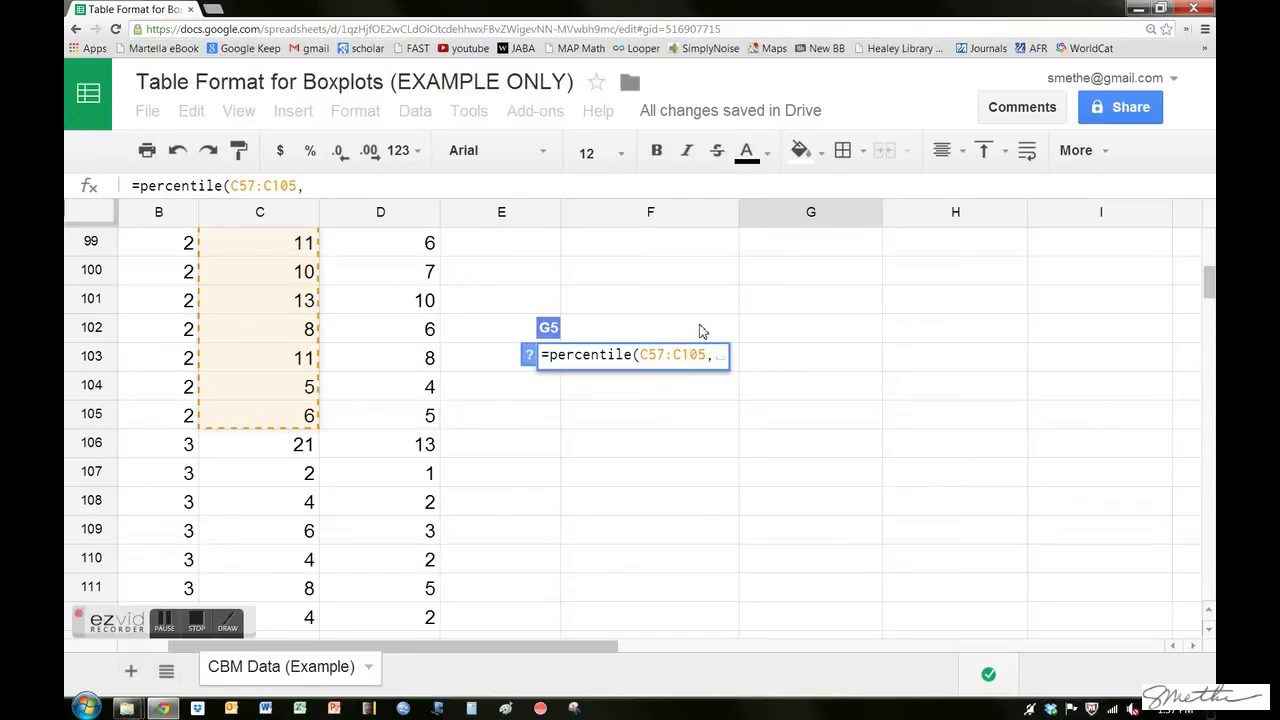
text(.10)
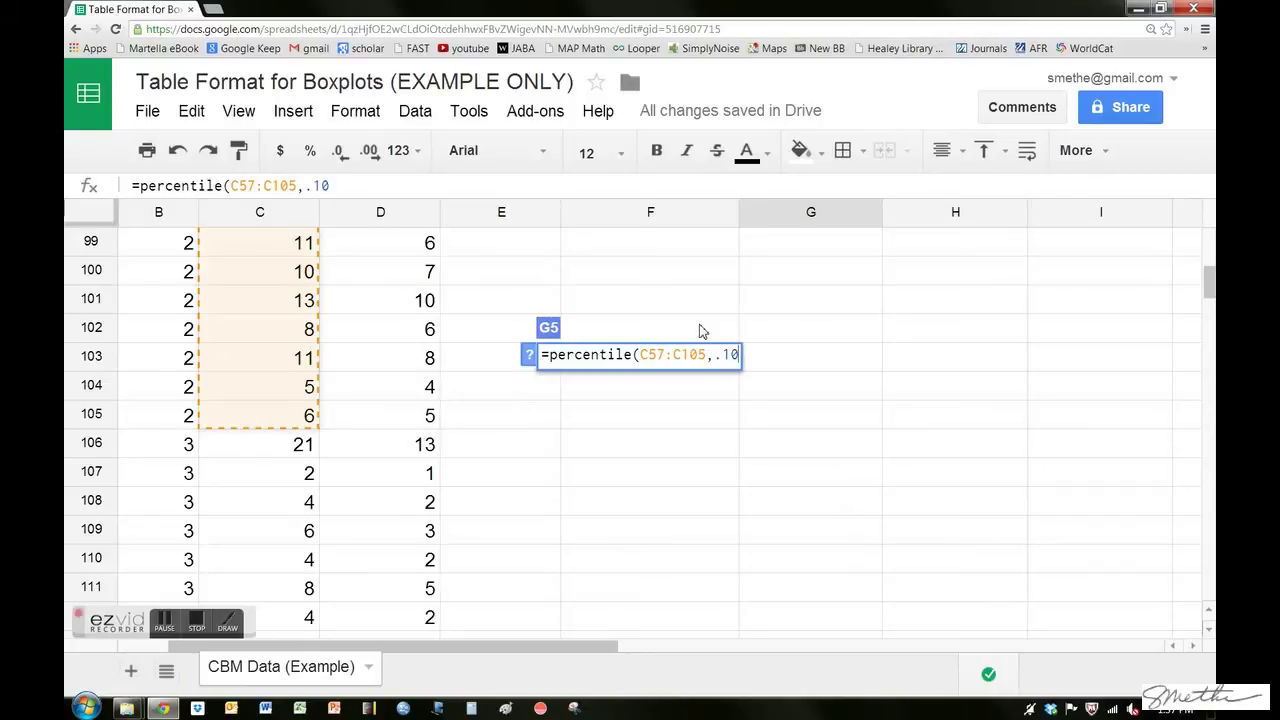
key(Return)
click(701, 331)
scroll(701, 331, up, 3)
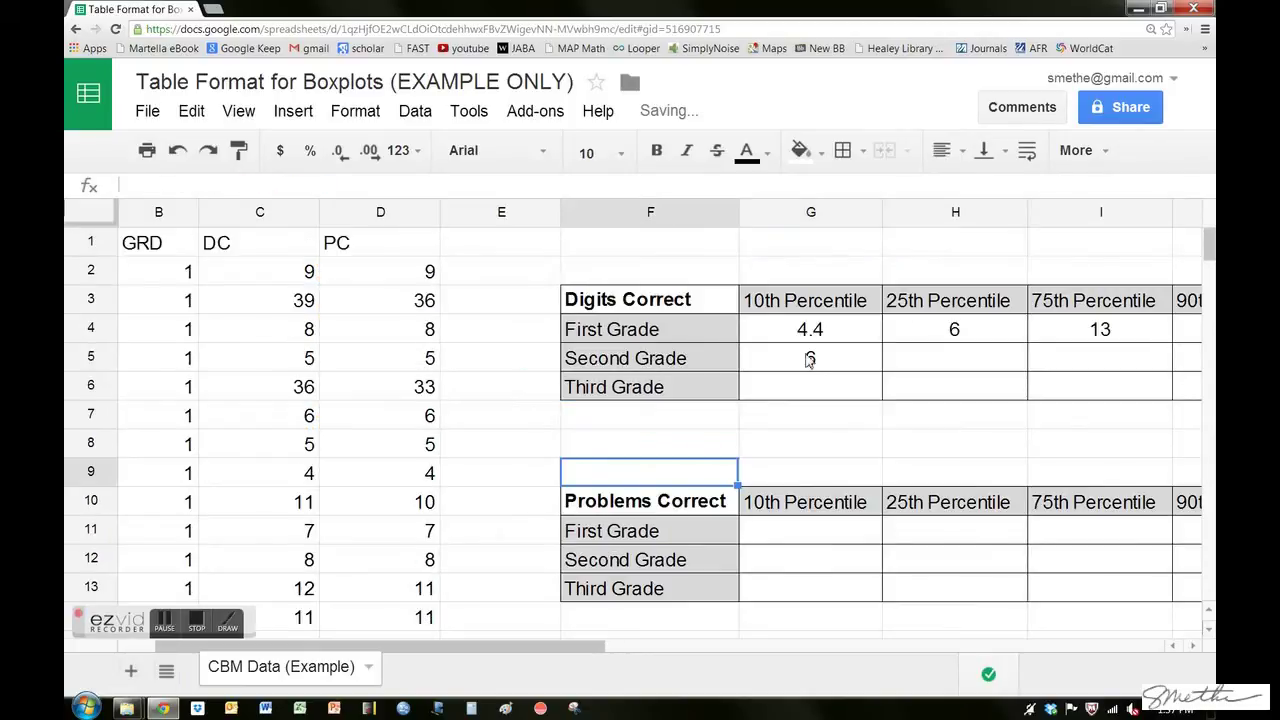
click(810, 360)
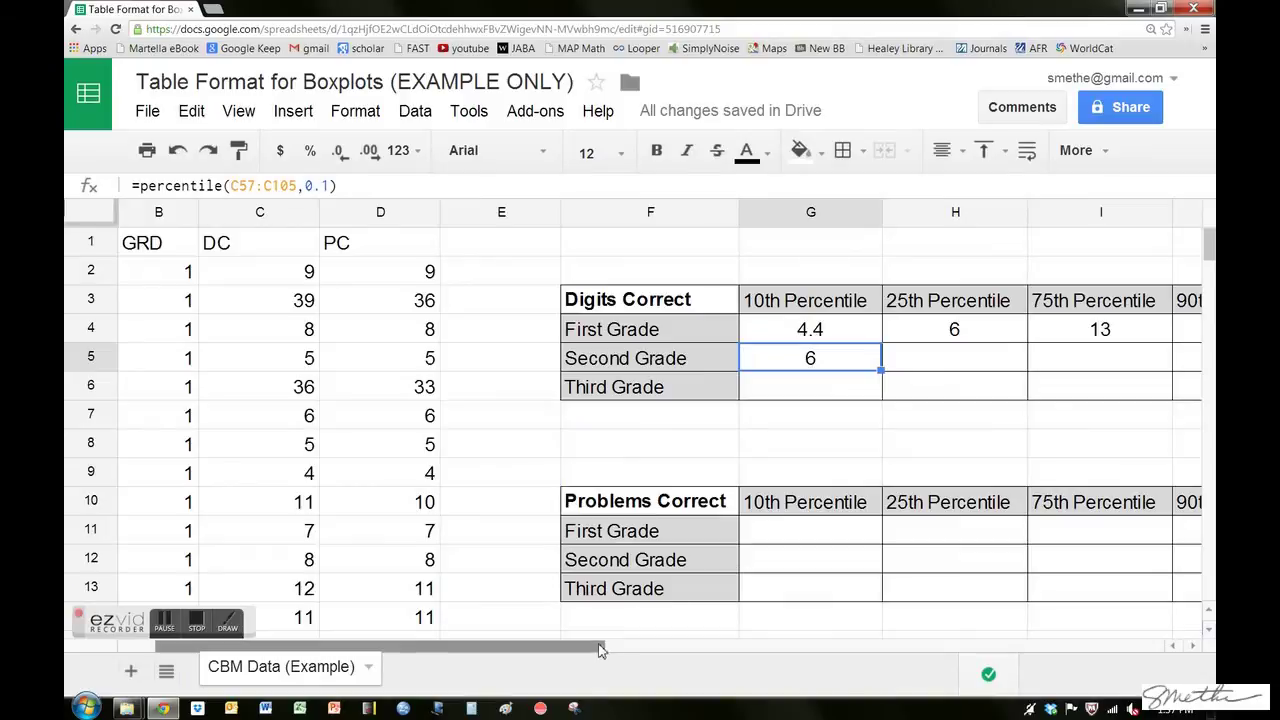
Step: Fill the G5 percentile formula across H5:J5 in the Second Grade row of Digits Correct
drag(600, 650, 704, 650)
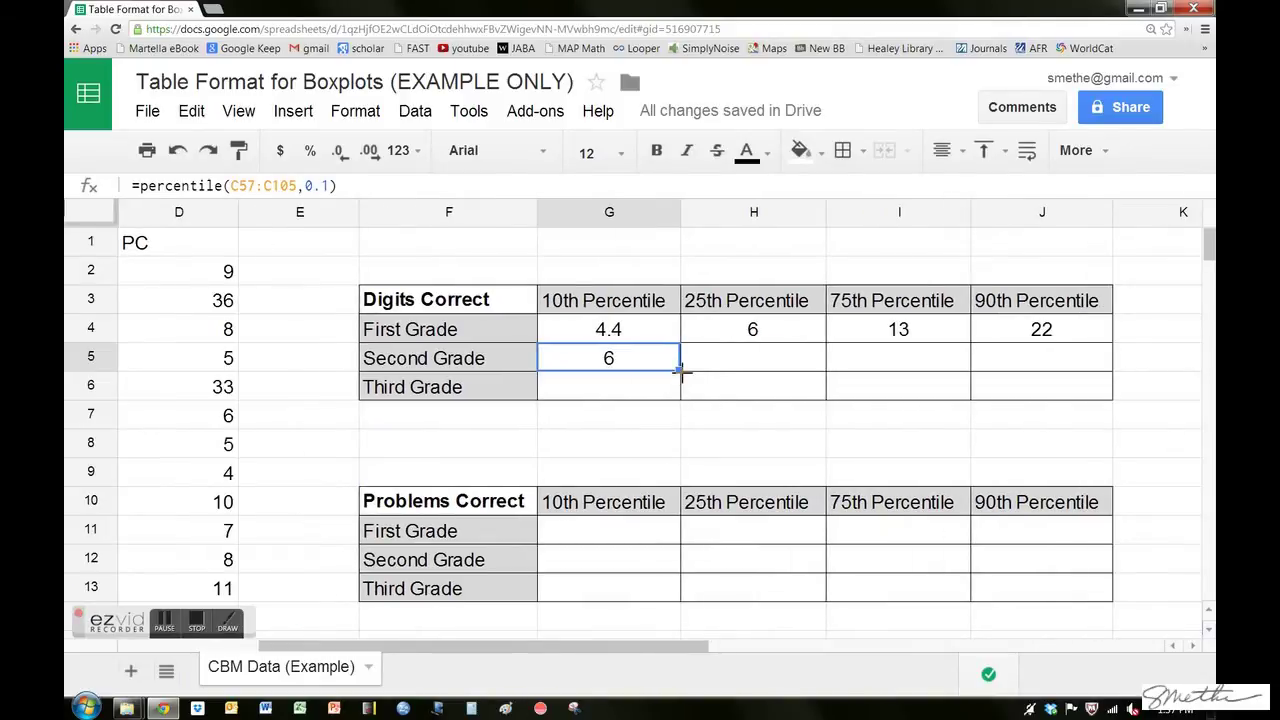
drag(680, 372, 1005, 377)
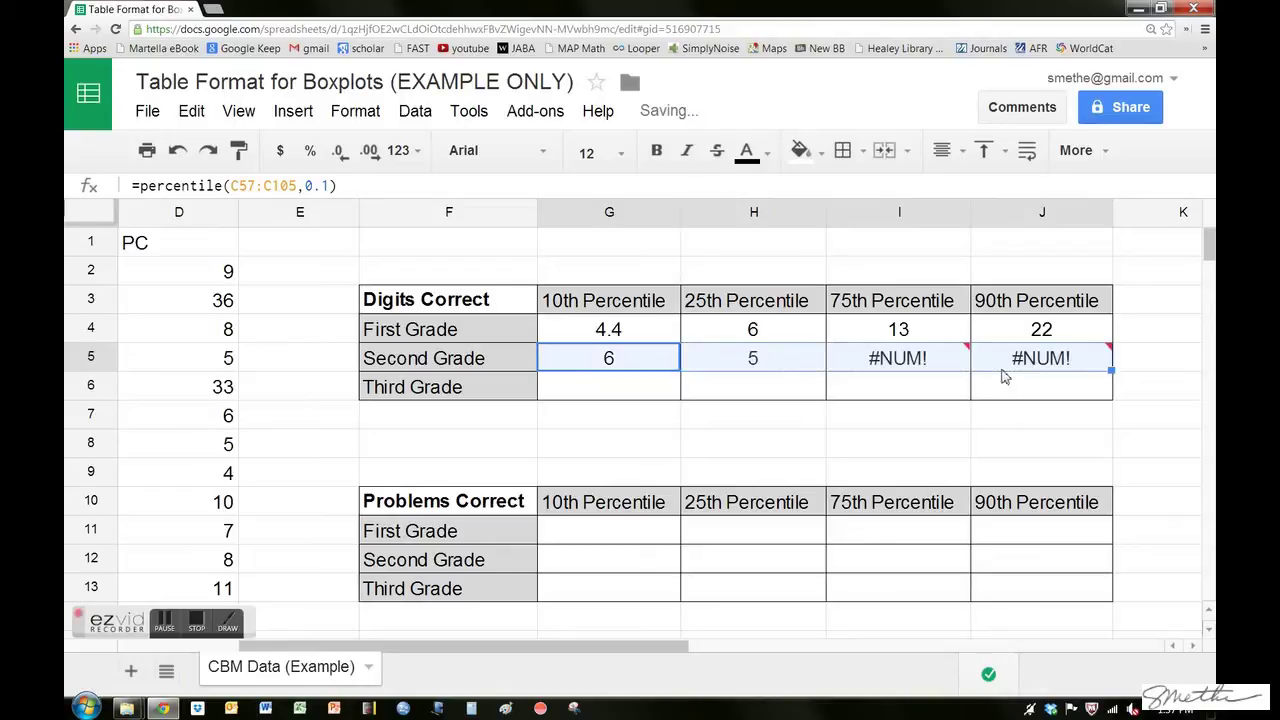
Step: Correct the Second Grade 25th Percentile formula in H5 to use C57:C105 with a percentile value of 0.25
click(789, 365)
click(241, 188)
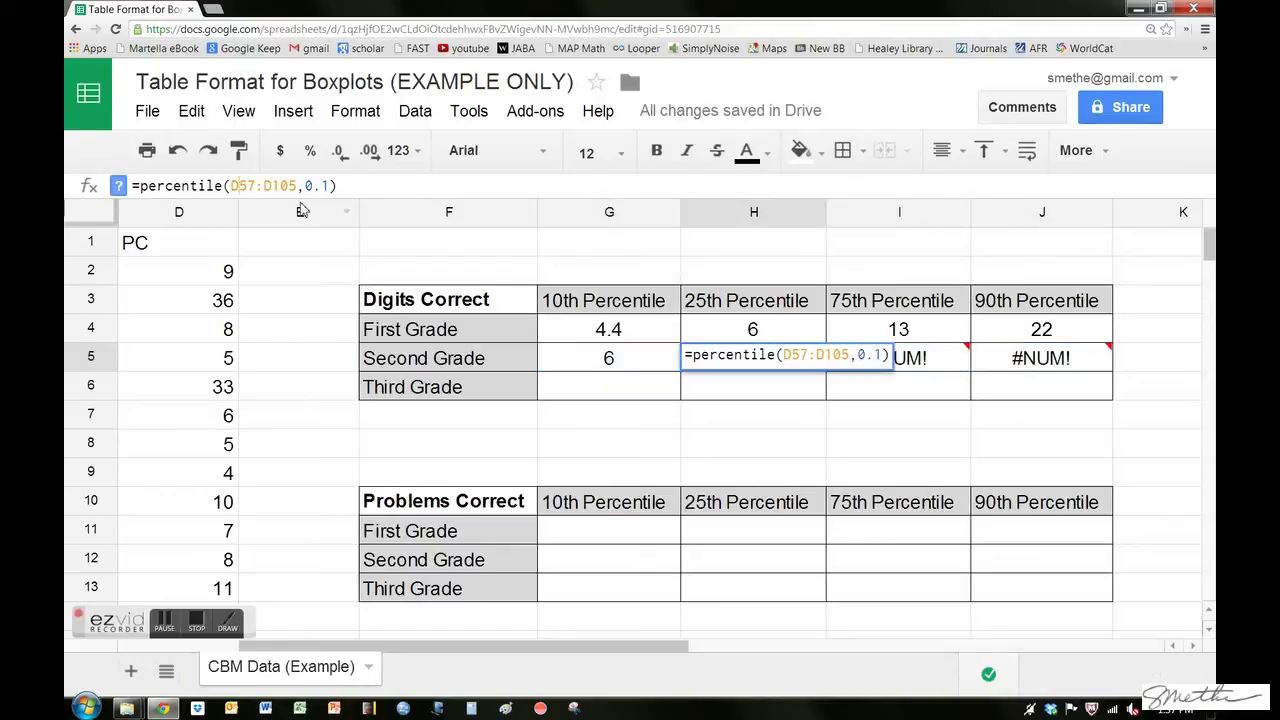
key(BackSpace)
text(c)
key(BackSpace)
text(c)
key(BackSpace)
text(25)
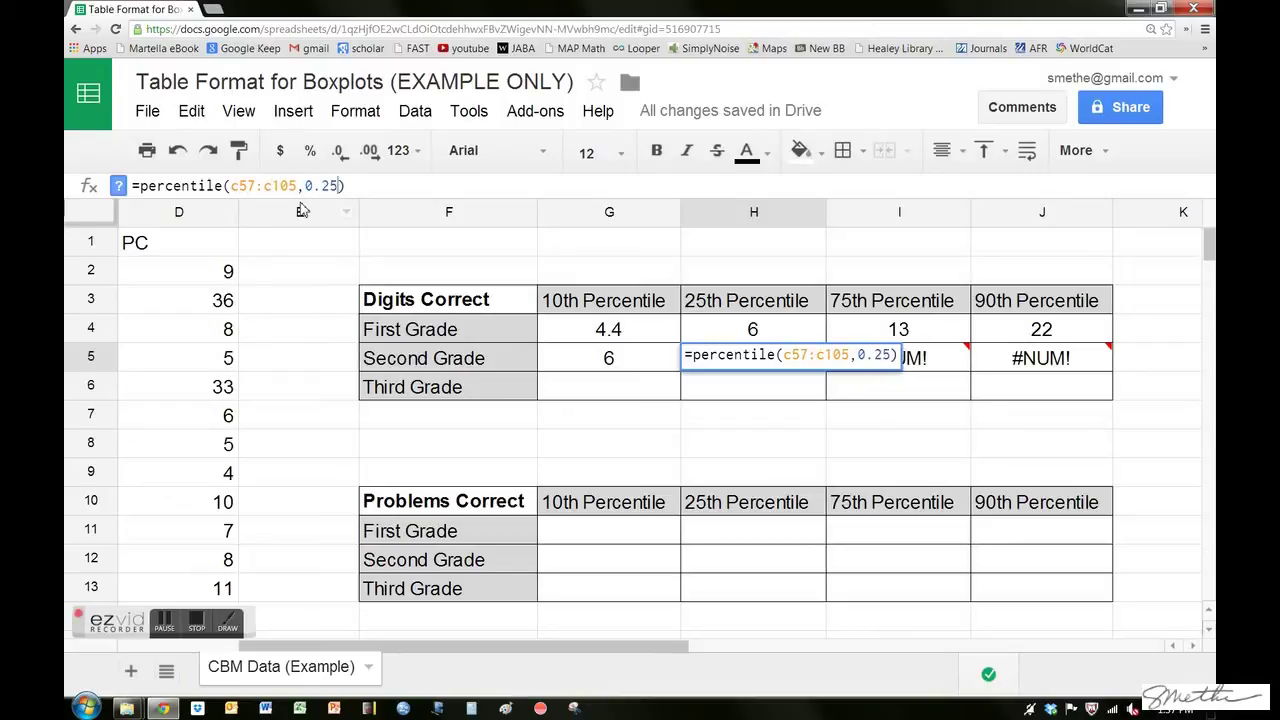
key(Return)
Step: Correct the Second Grade 75th Percentile formula in I5 to use C57:C105 with a percentile value of 0.75
click(866, 362)
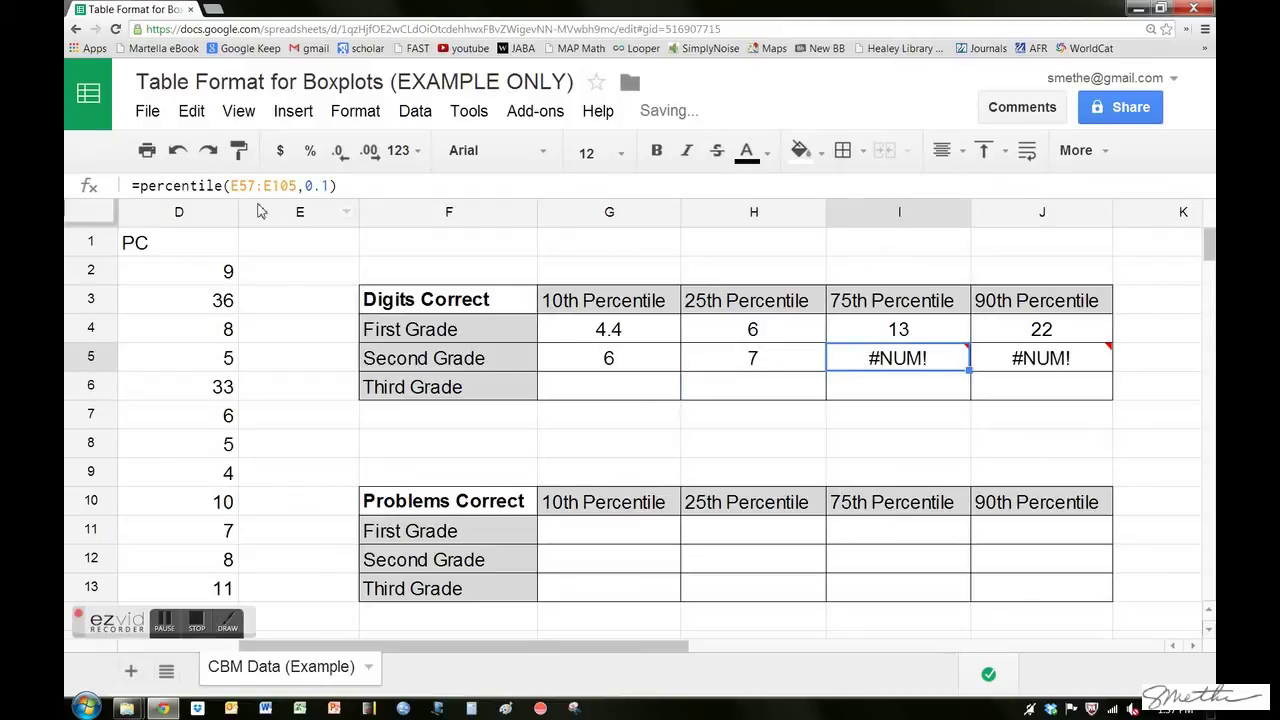
key(Return)
key(BackSpace)
text(c)
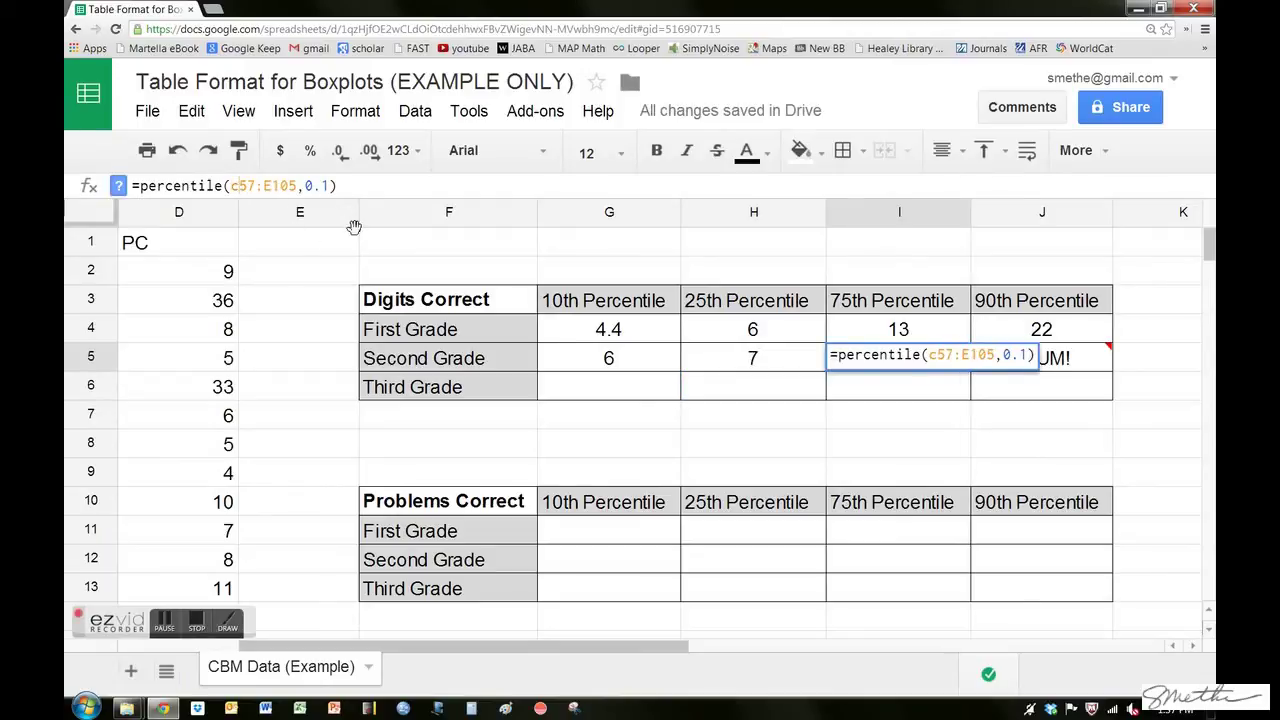
key(BackSpace)
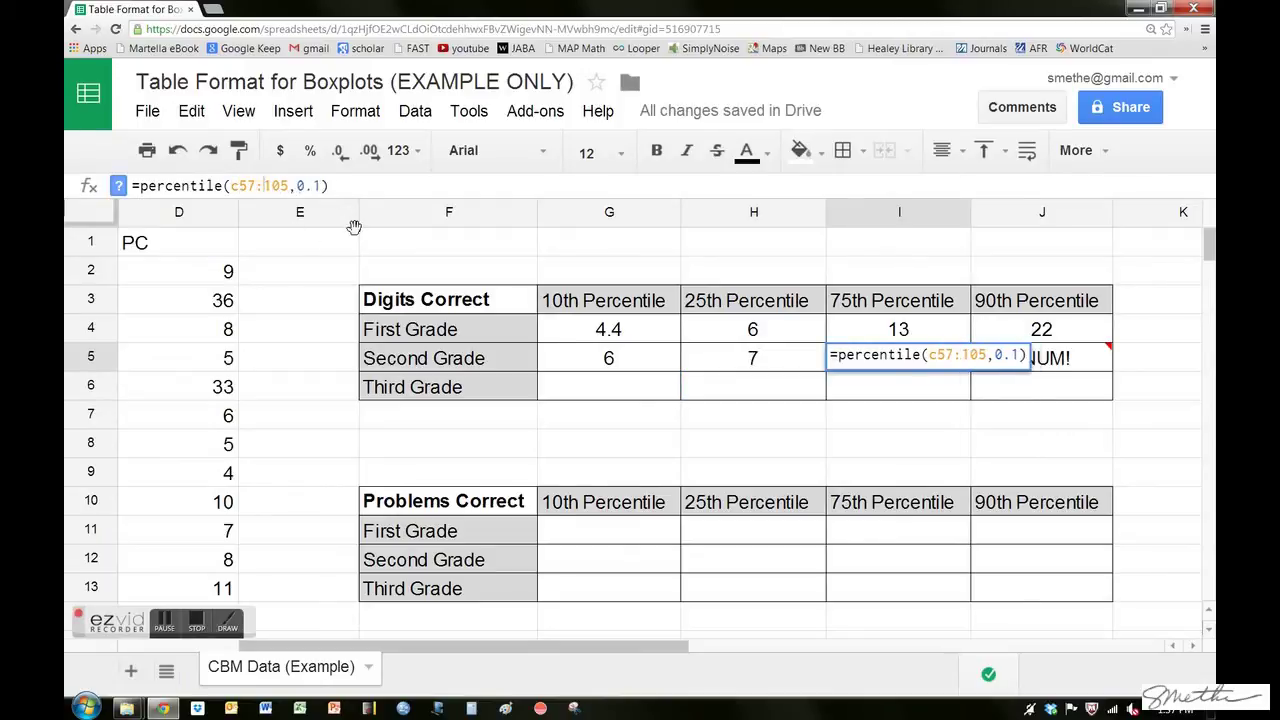
text(c)
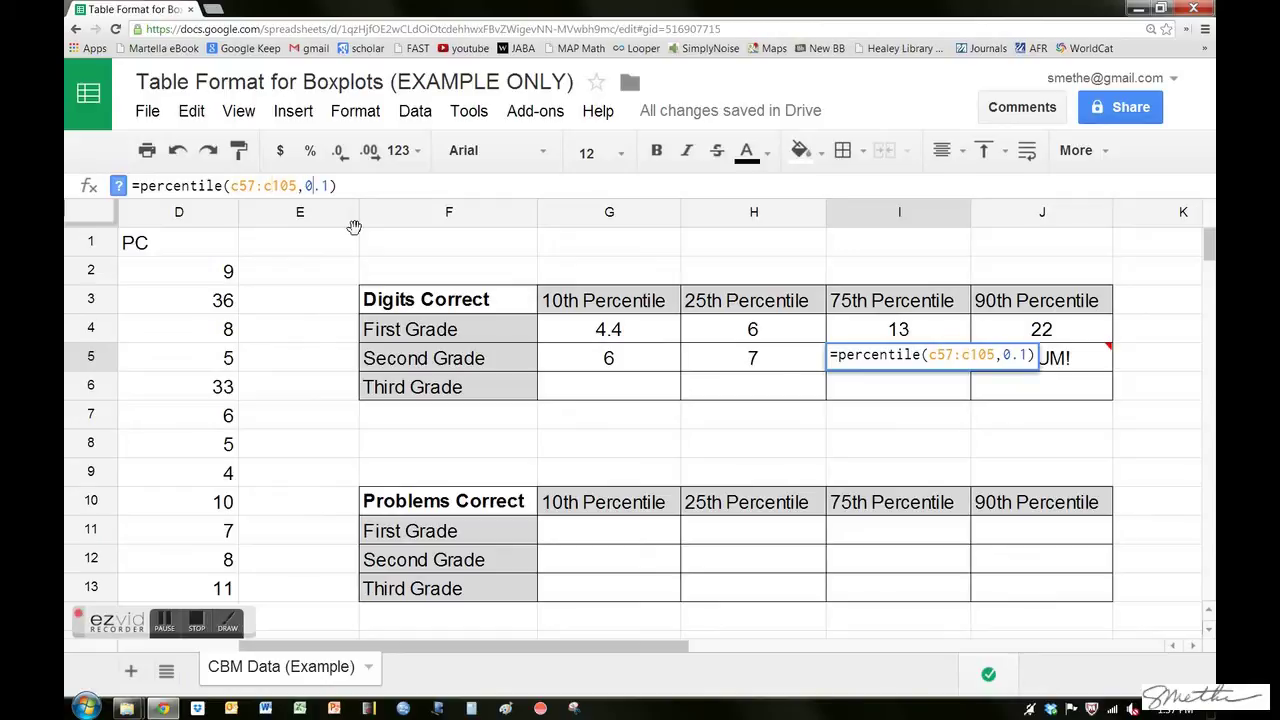
key(BackSpace)
text(75)
key(Return)
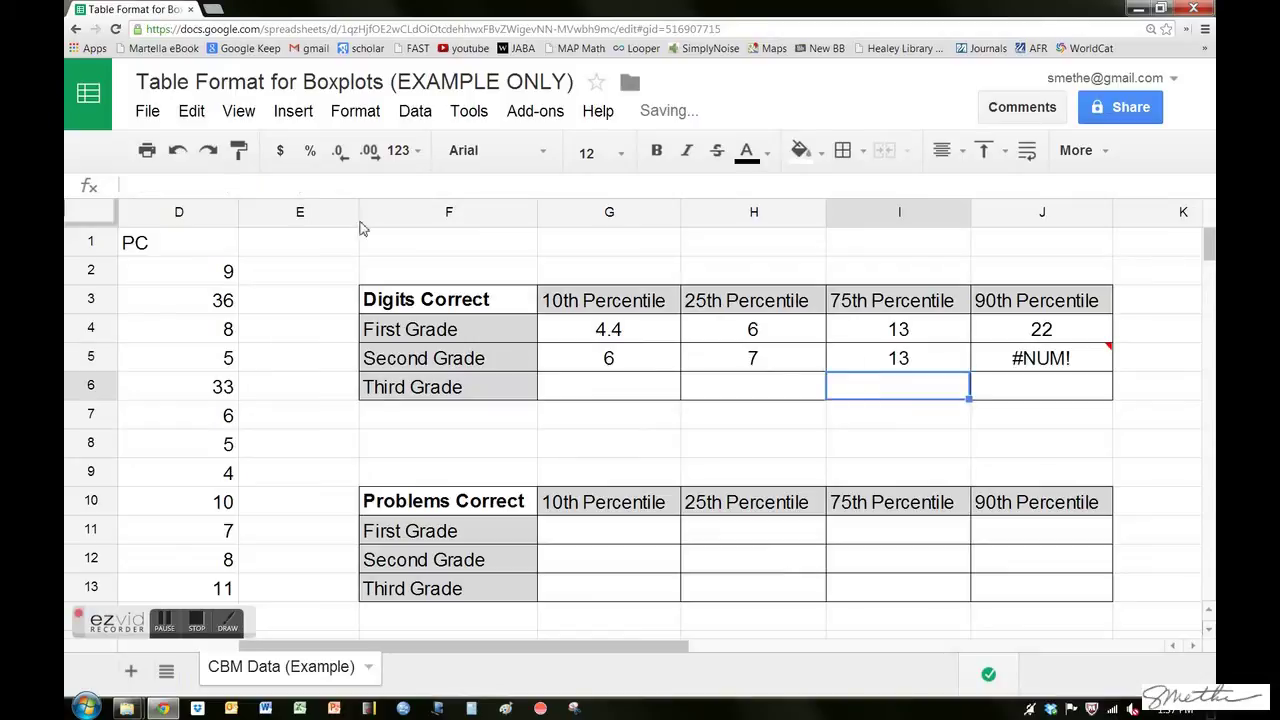
Step: Correct the Second Grade 90th Percentile formula in J5 to use C57:C105 with a percentile value of 0.9
click(1015, 366)
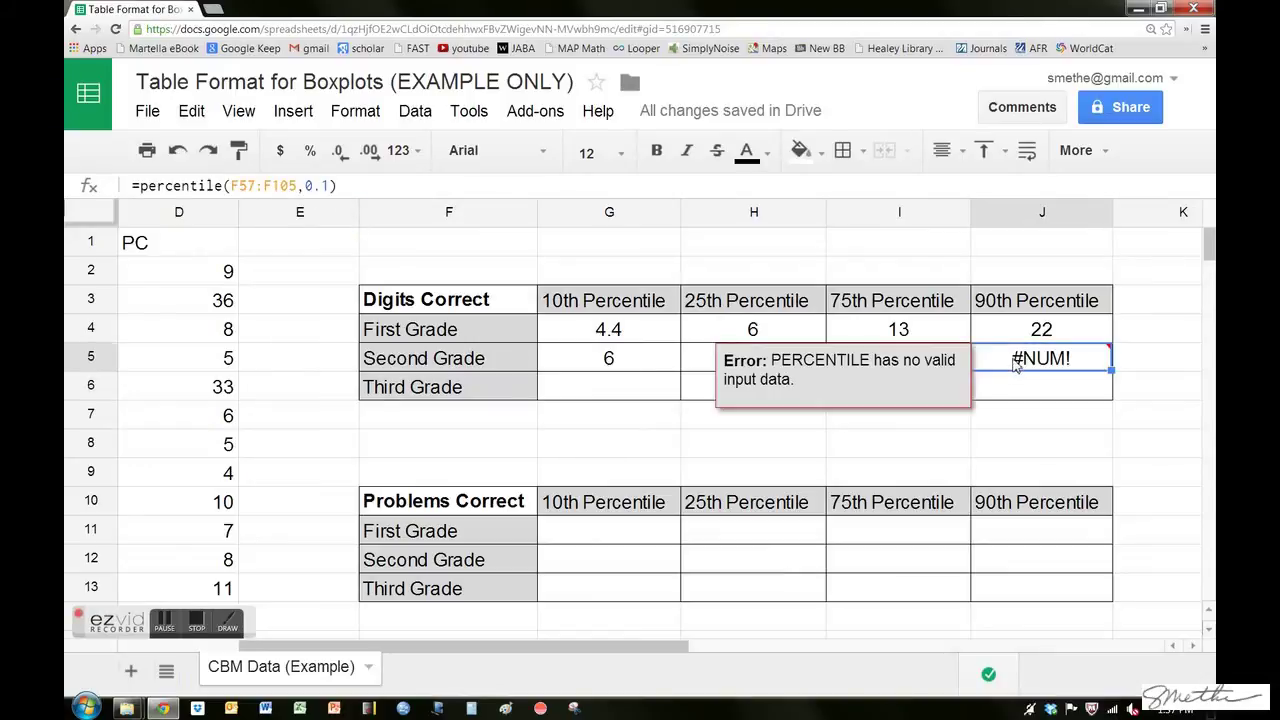
click(239, 186)
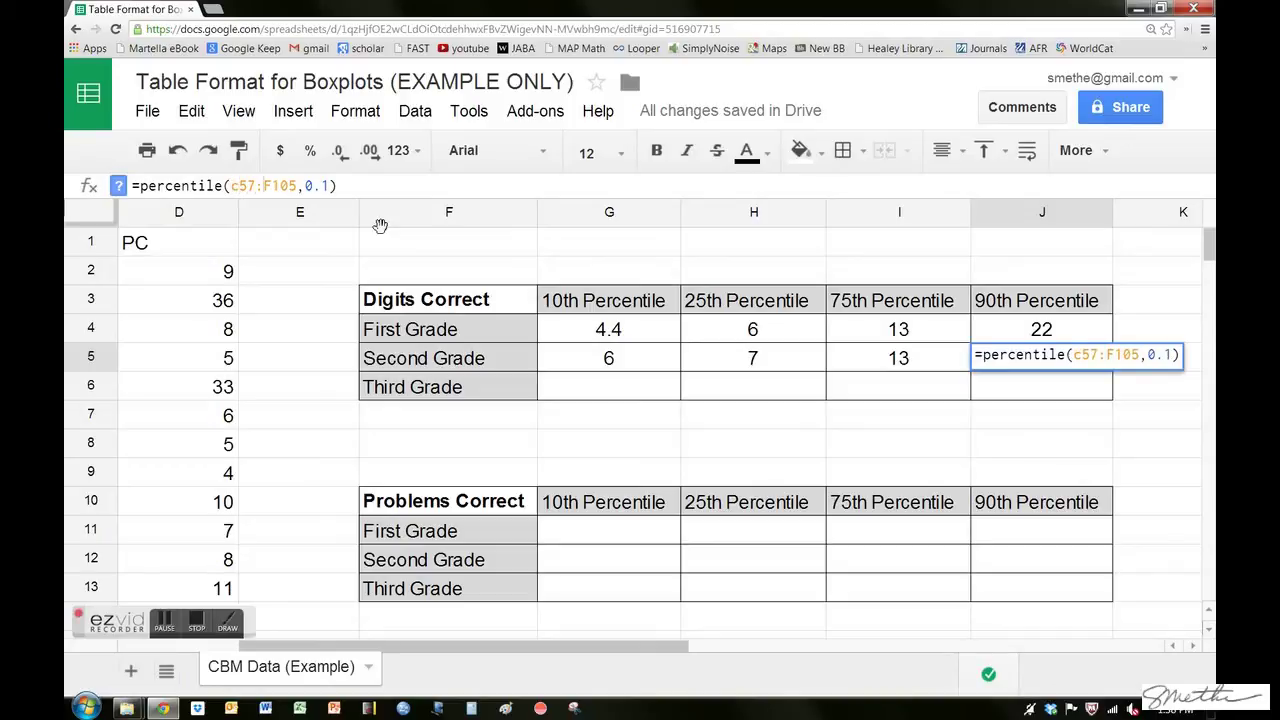
key(BackSpace)
text(c)
key(Right)
key(BackSpace)
text(9)
key(Return)
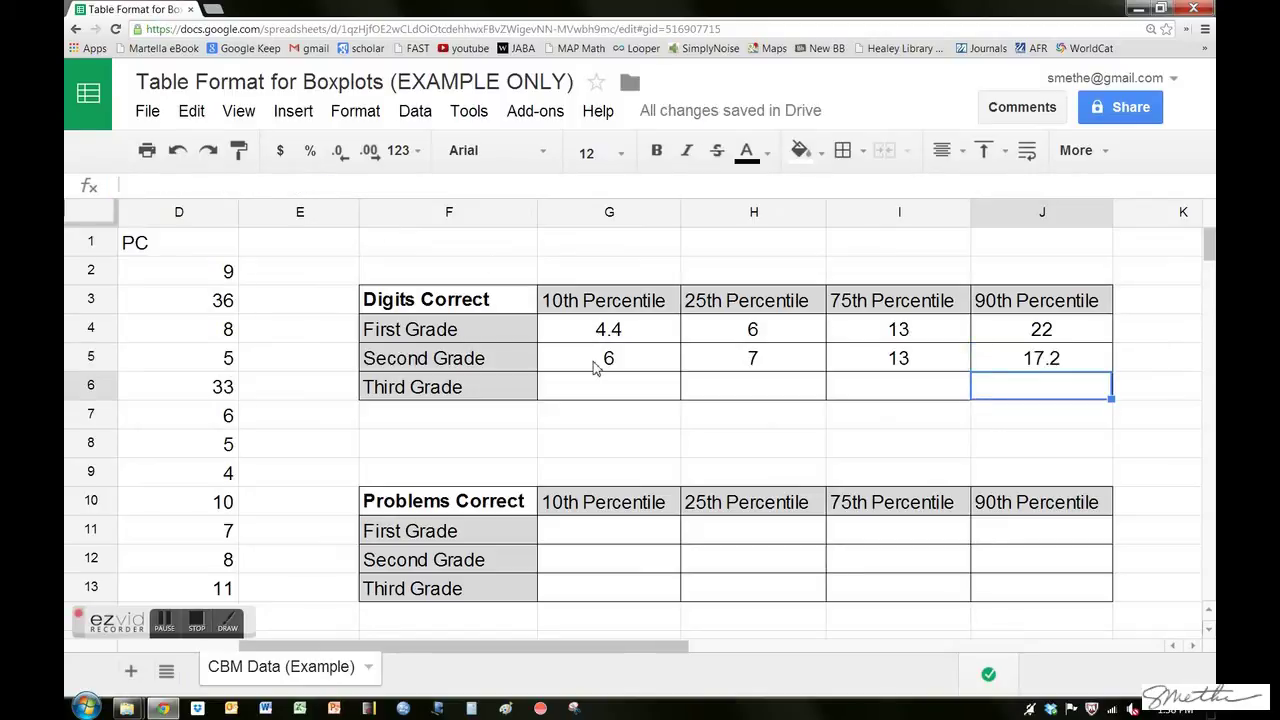
Step: Begin a =percentile( formula in G6 for the Third Grade 10th Percentile of Digits Correct
click(597, 391)
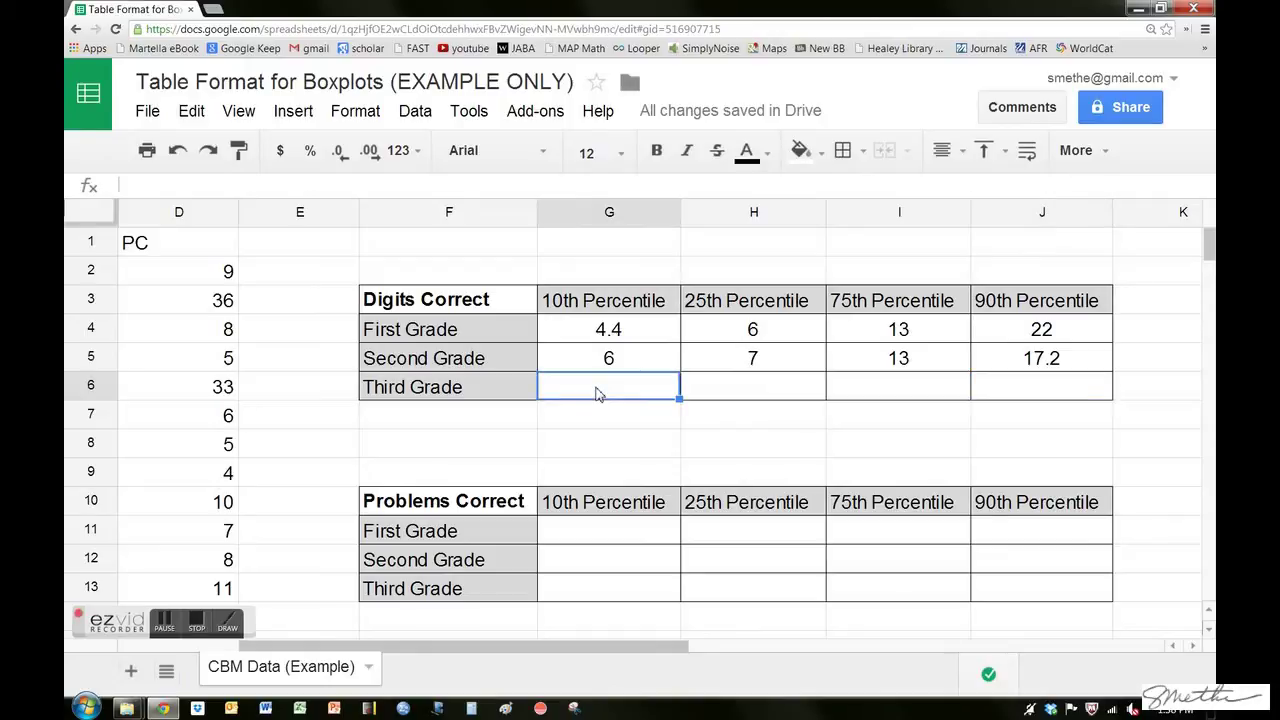
text(=pe)
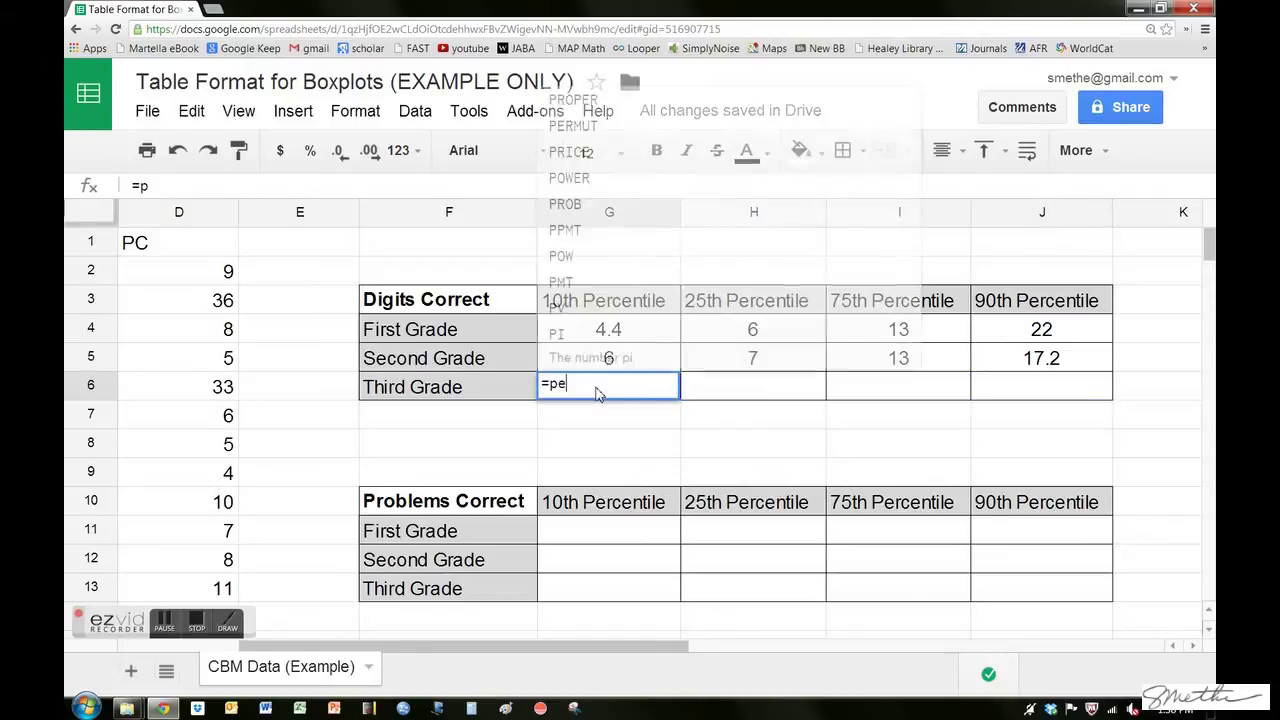
text(rcentile)
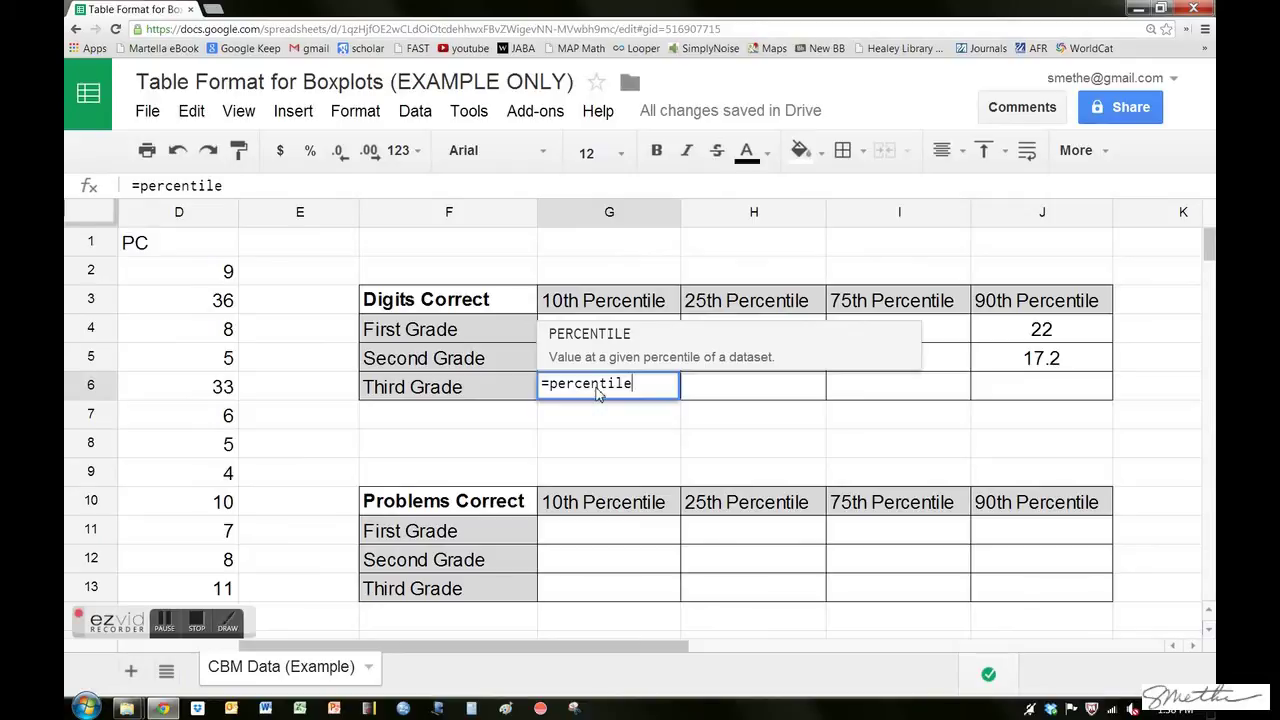
text((c)
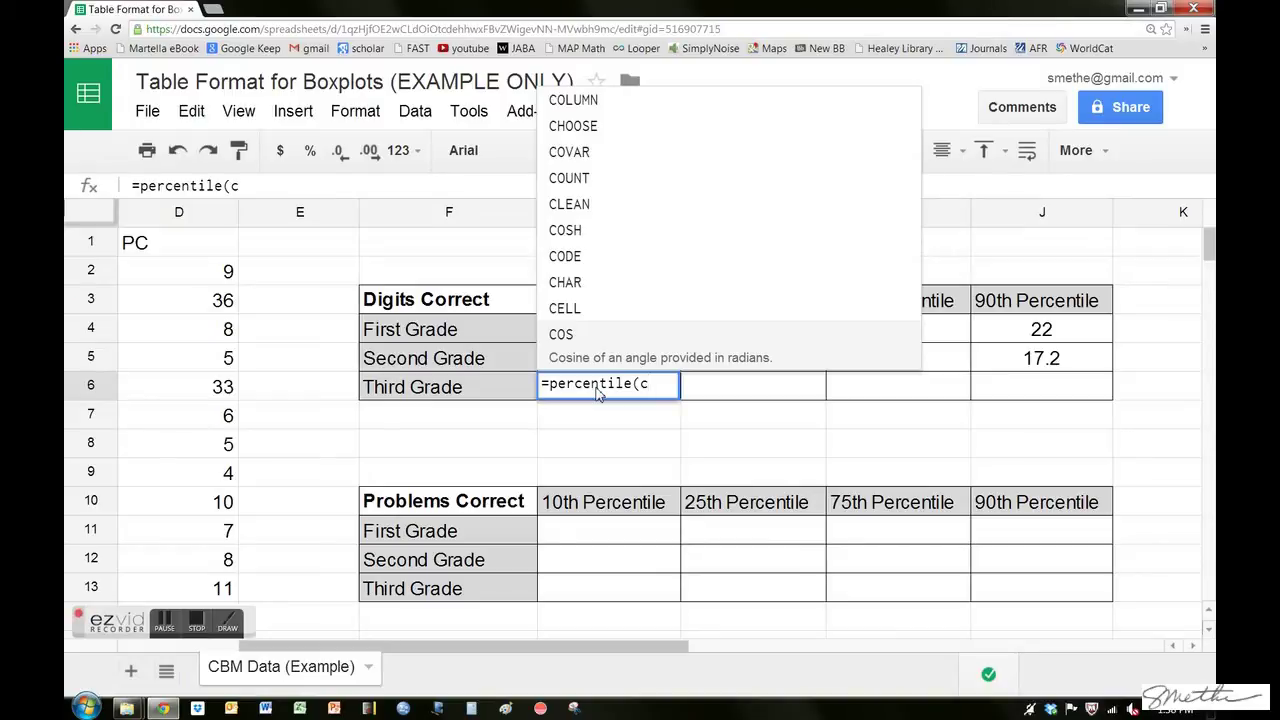
key(BackSpace)
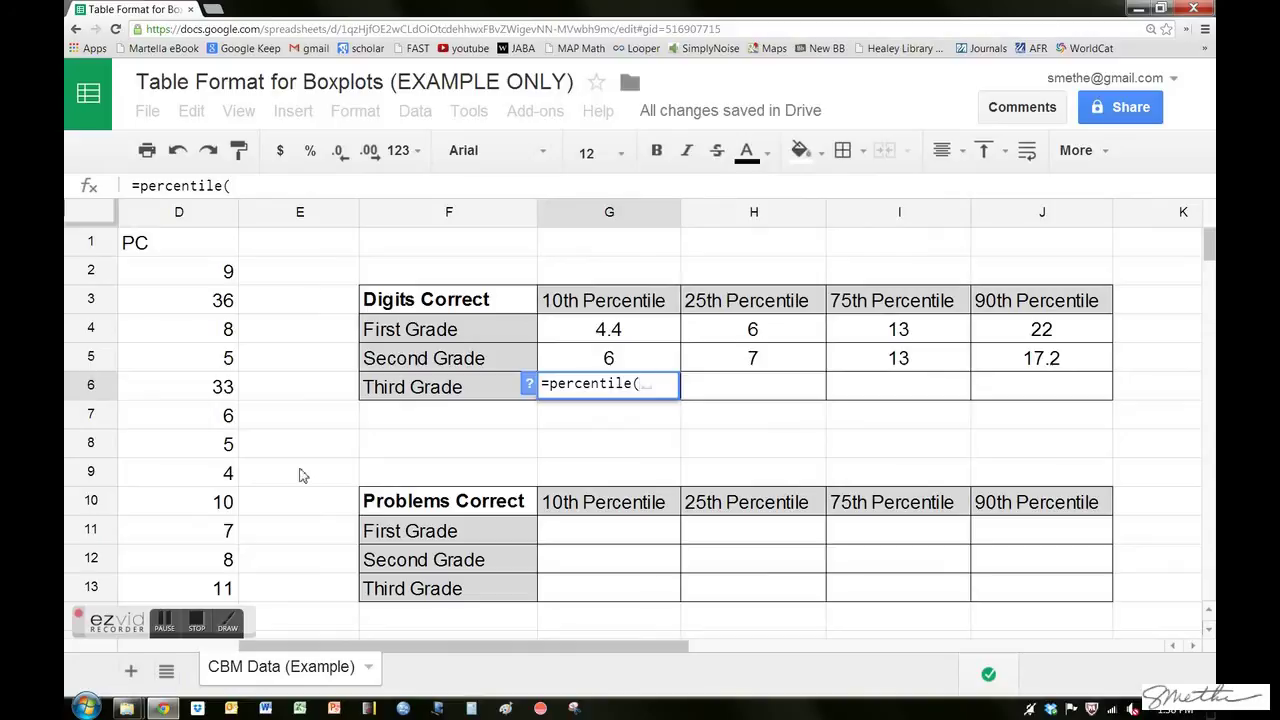
Step: Select the Third Grade DC scores C106:C162 as the data range of the open G6 formula
drag(658, 655, 597, 655)
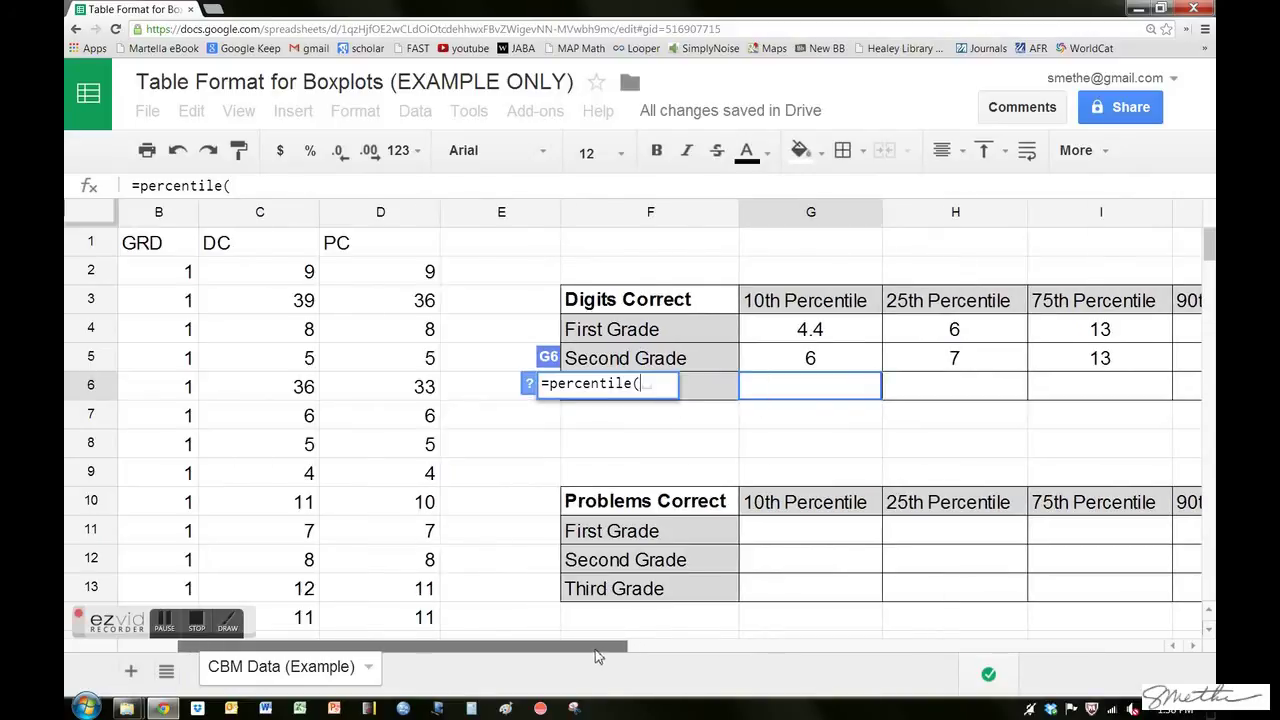
scroll(286, 525, down, 4)
scroll(287, 524, down, 20)
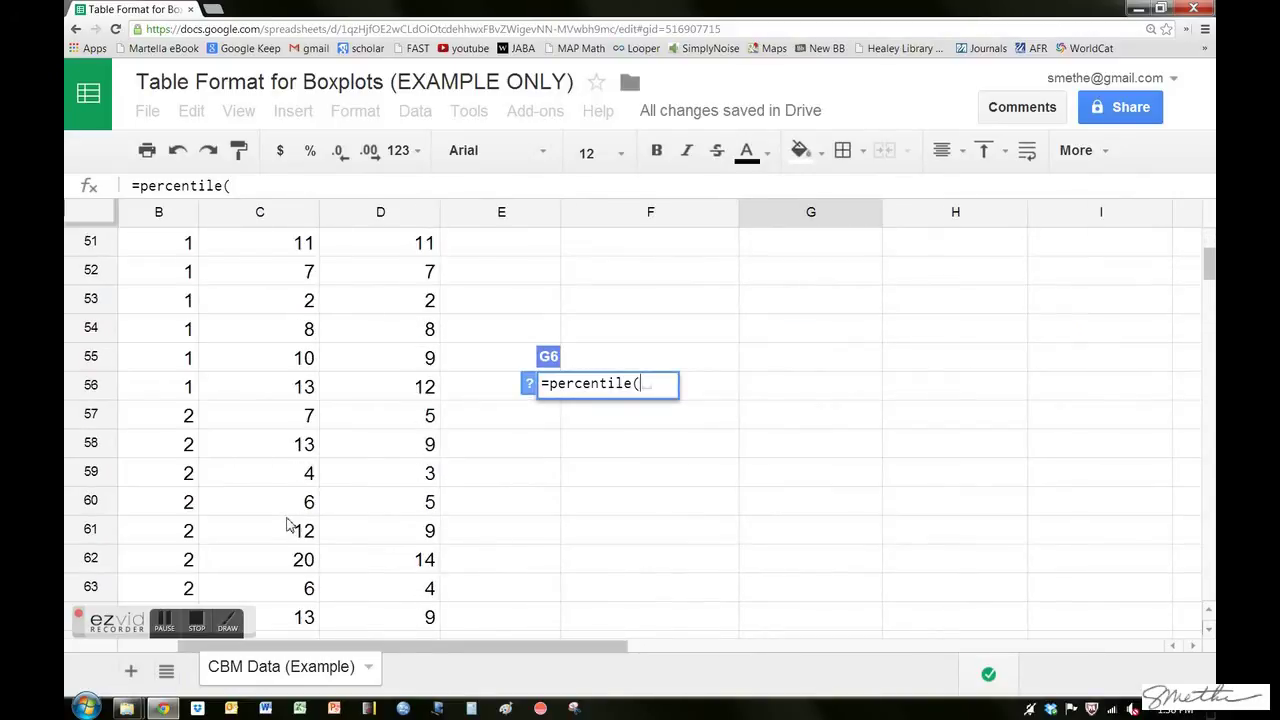
scroll(286, 524, down, 6)
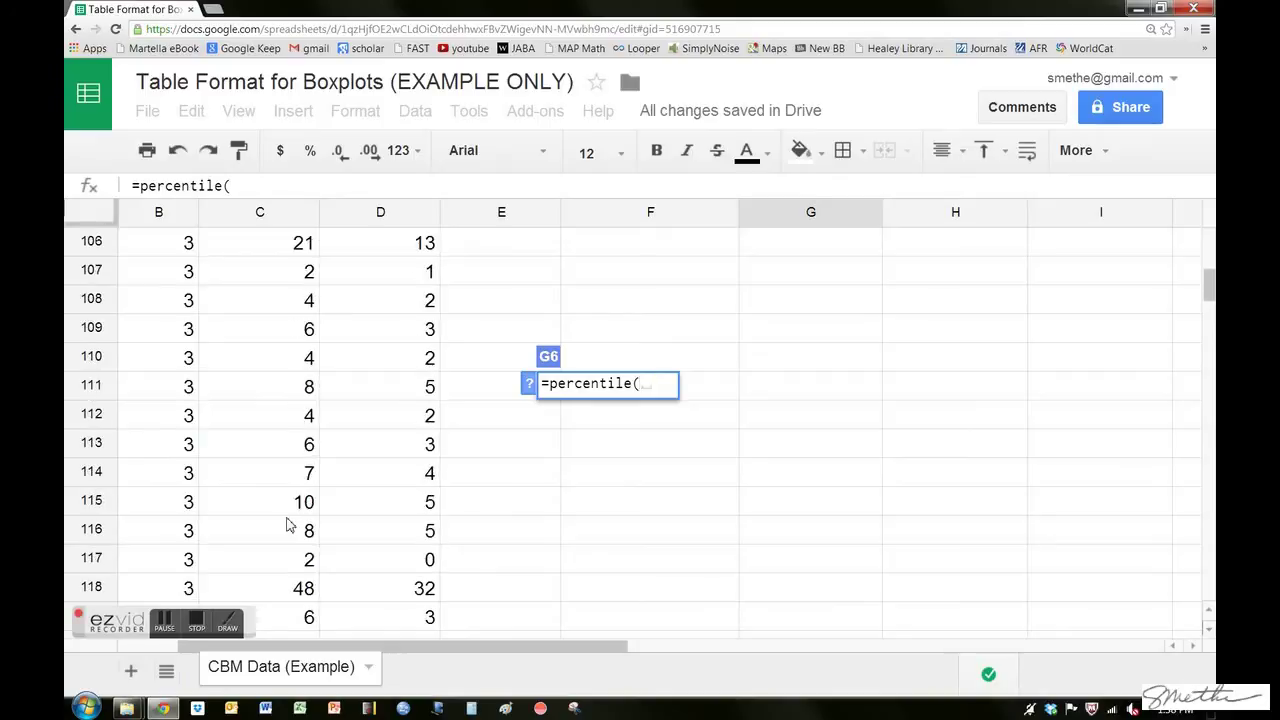
scroll(286, 524, up, 1)
drag(283, 332, 303, 362)
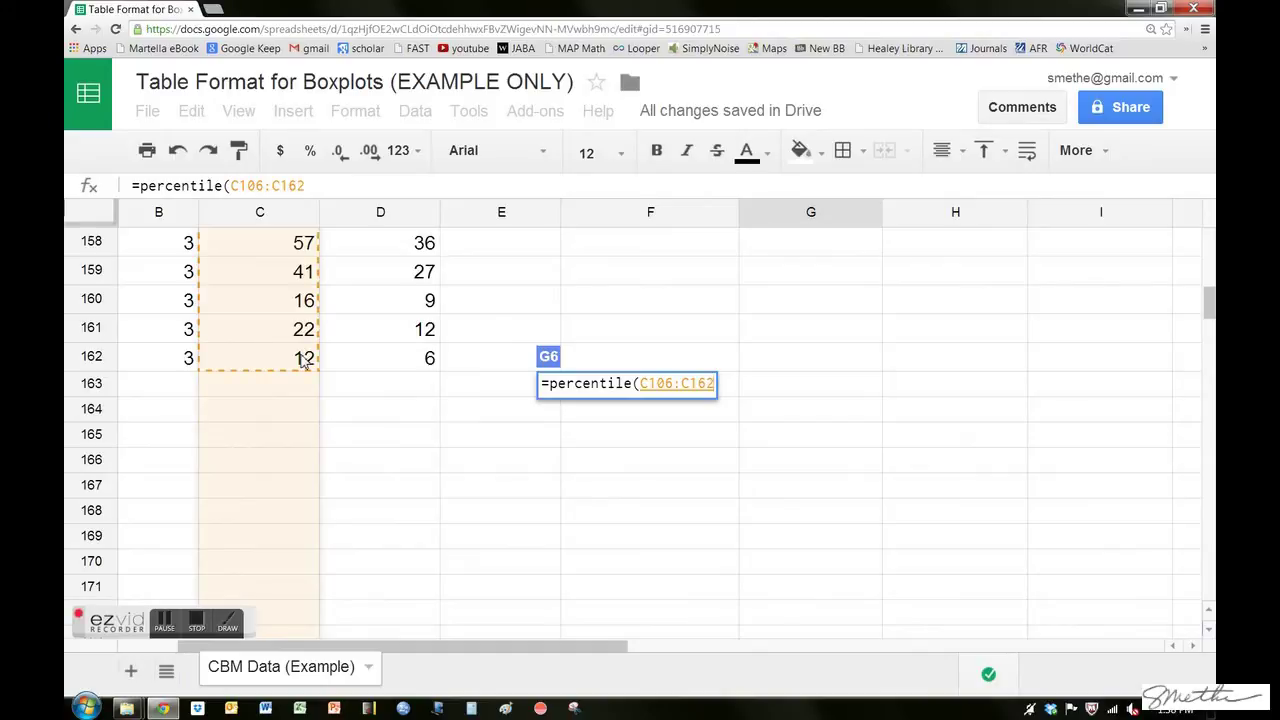
Step: Complete the G6 formula with the percentile value .10 and enter it
text(,.10)
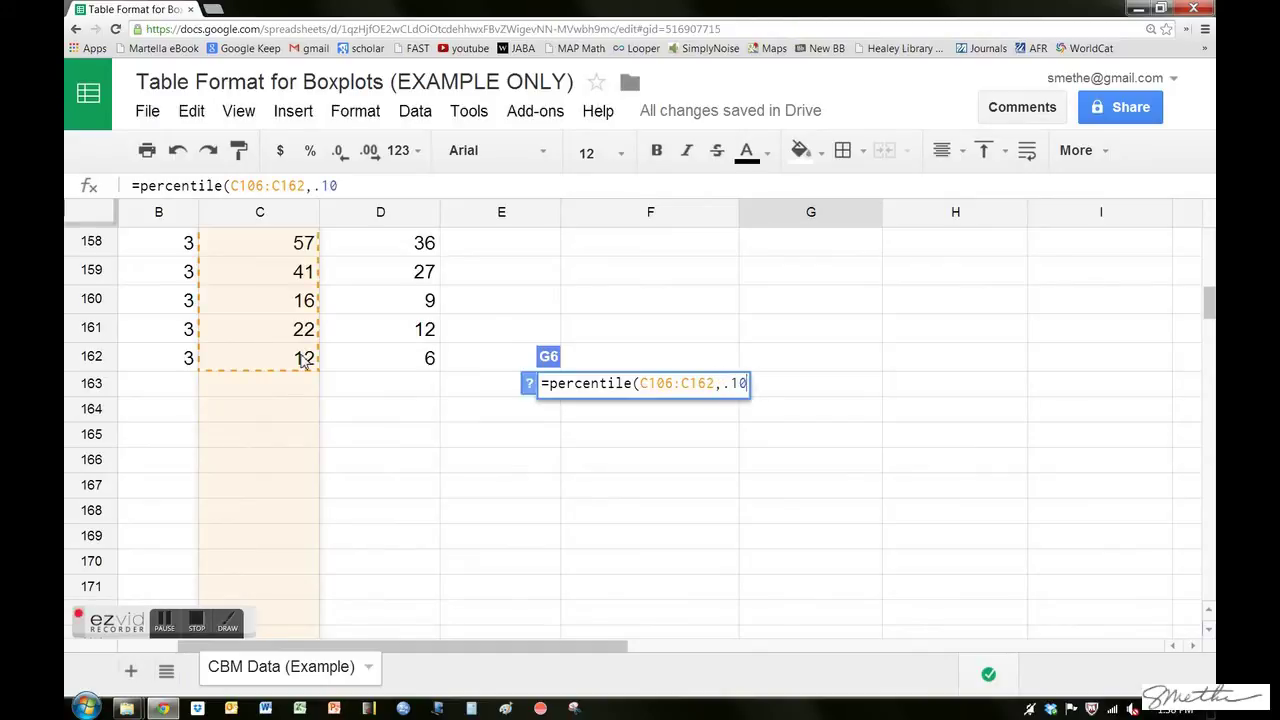
text())
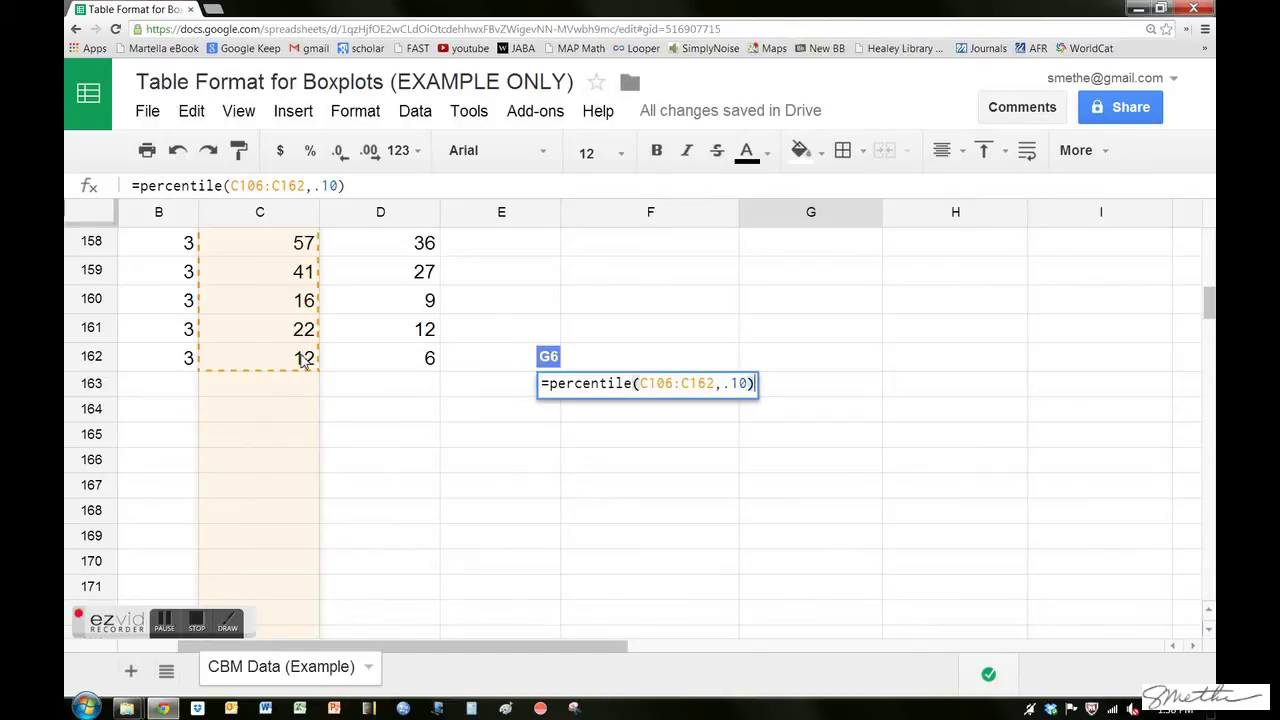
key(Return)
scroll(787, 623, up, 2)
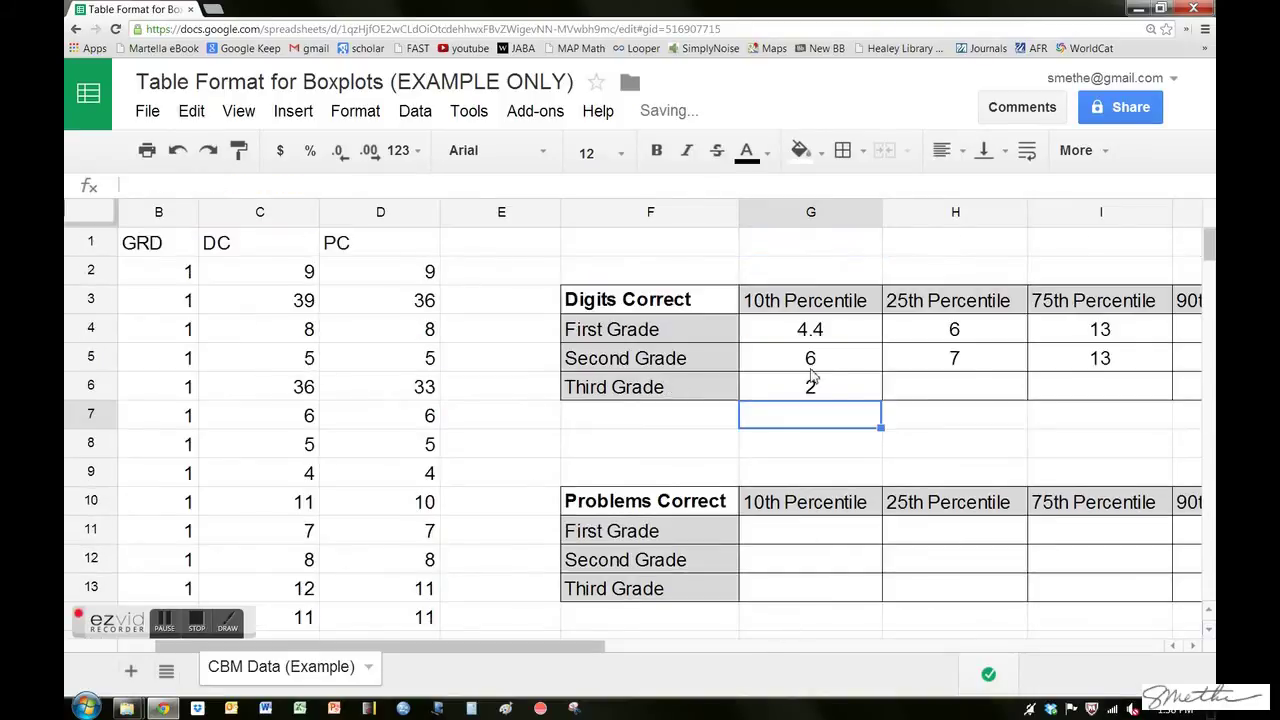
Step: Fill the G6 percentile formula across H6:J6 in the Third Grade row of Digits Correct
click(815, 390)
drag(532, 645, 677, 658)
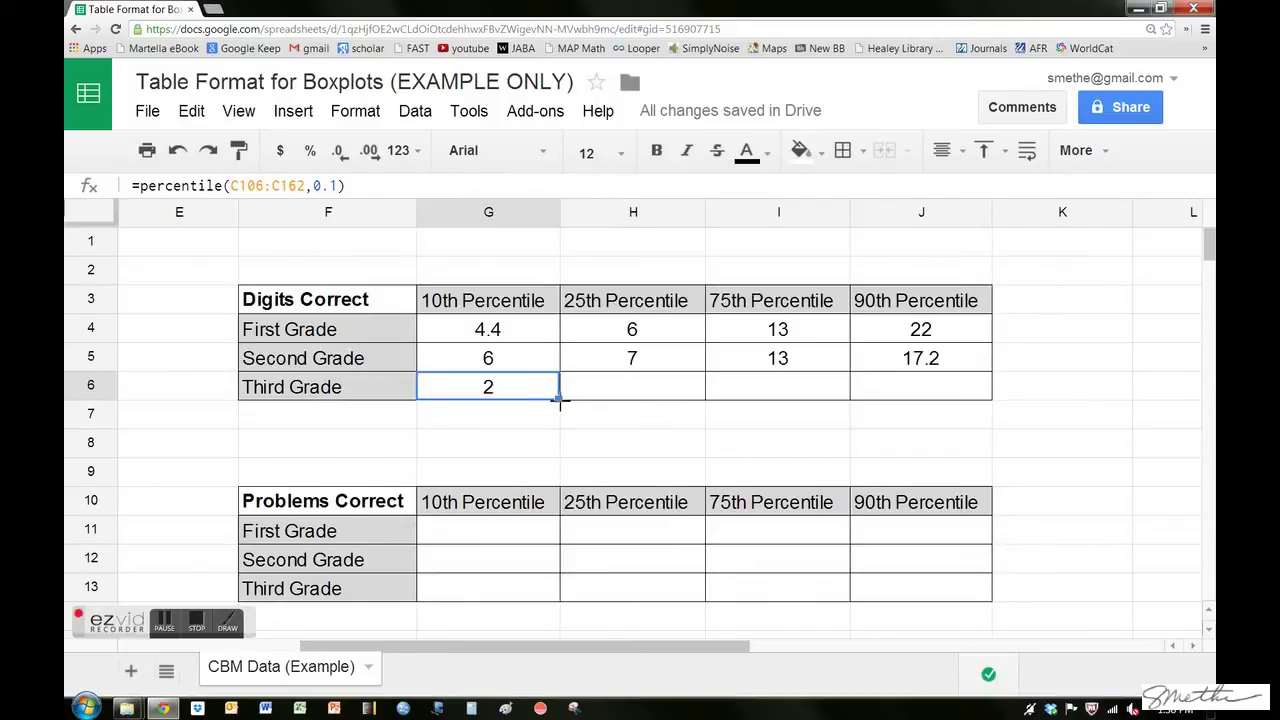
drag(562, 399, 900, 400)
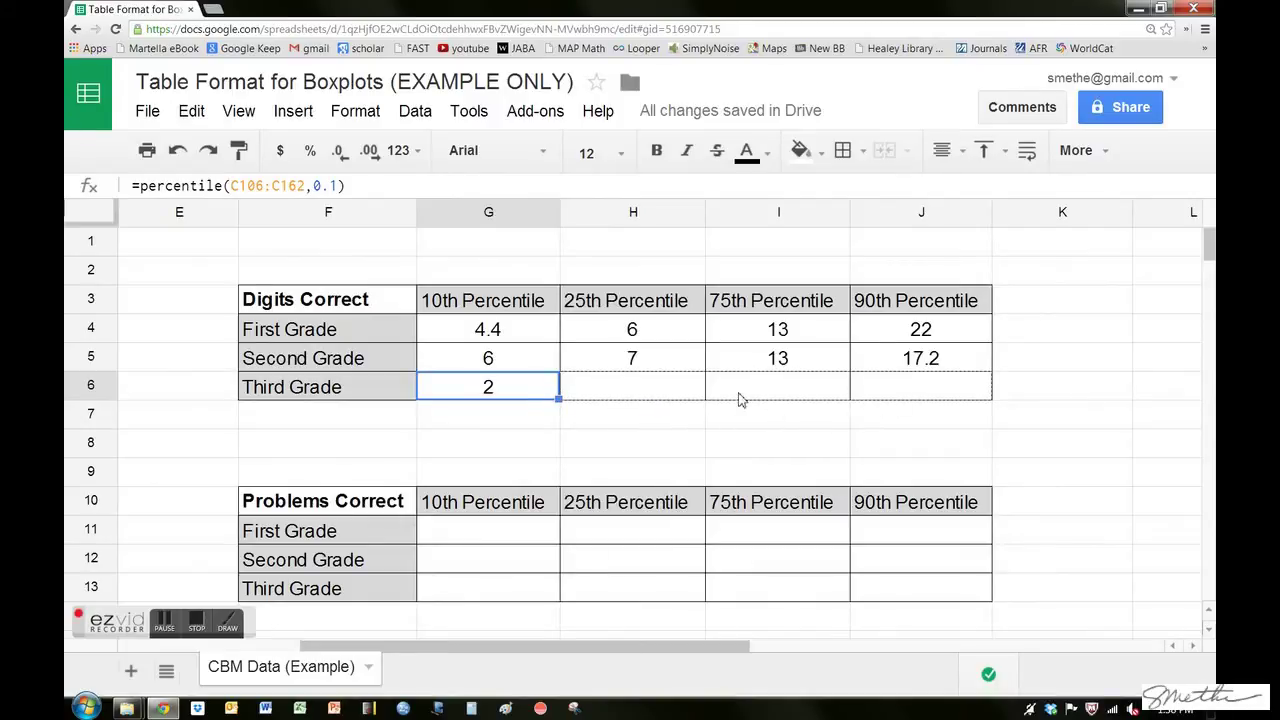
Step: Correct the Third Grade 25th Percentile formula in H6 to use C106:C162 with a percentile value of 0.25
click(628, 397)
click(237, 186)
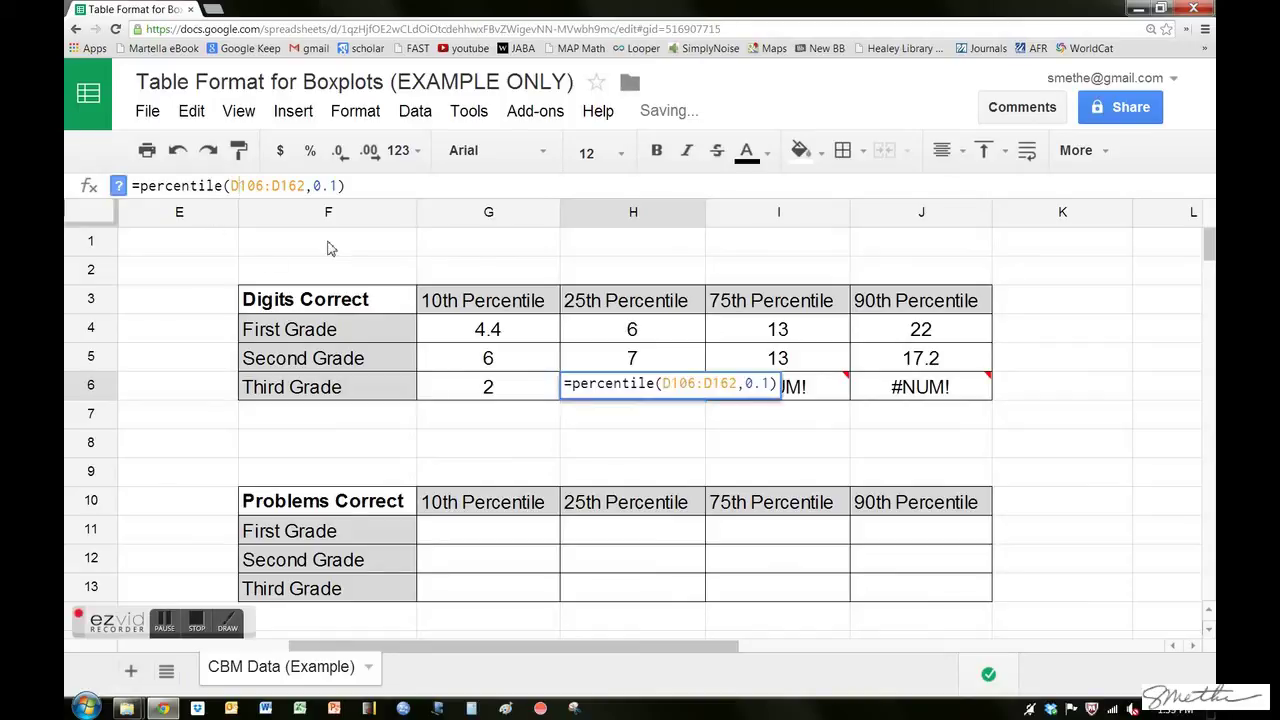
key(BackSpace)
text(c)
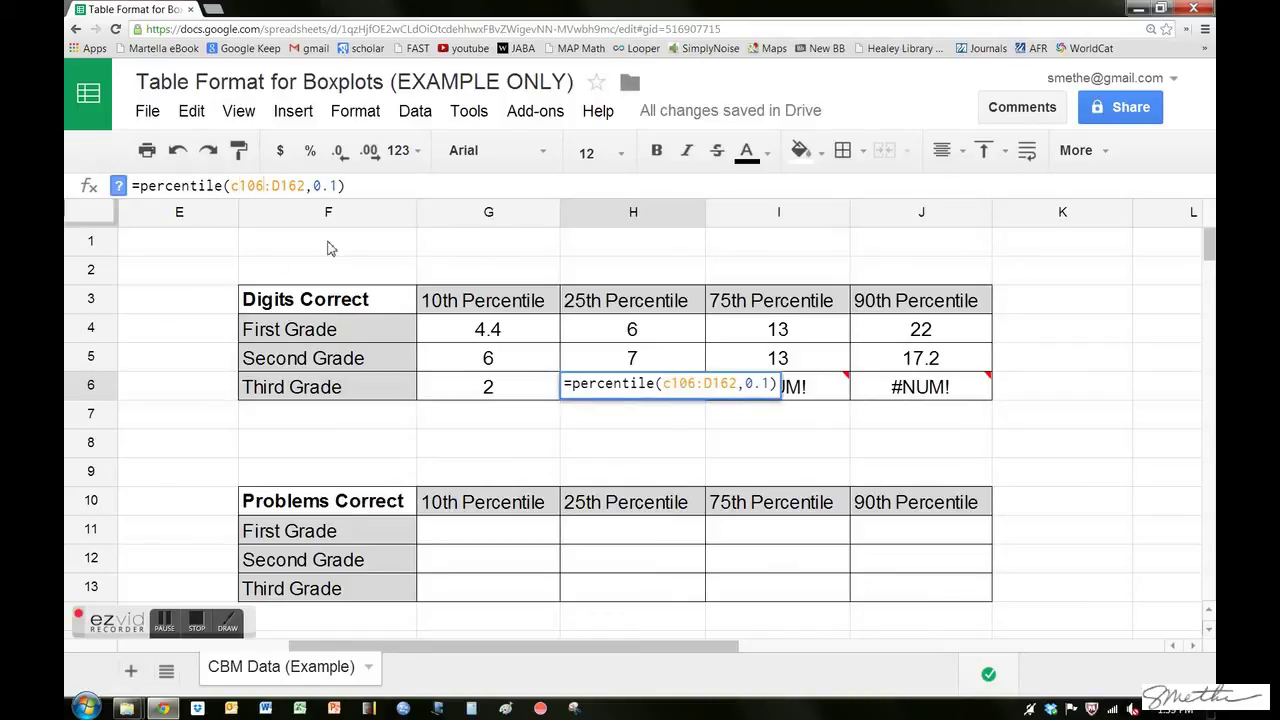
key(BackSpace)
text(c)
key(BackSpace)
text(25)
key(Return)
Step: Correct the Third Grade 75th Percentile formula in I6 to use C106:C162 with a percentile value of 0.75
click(772, 395)
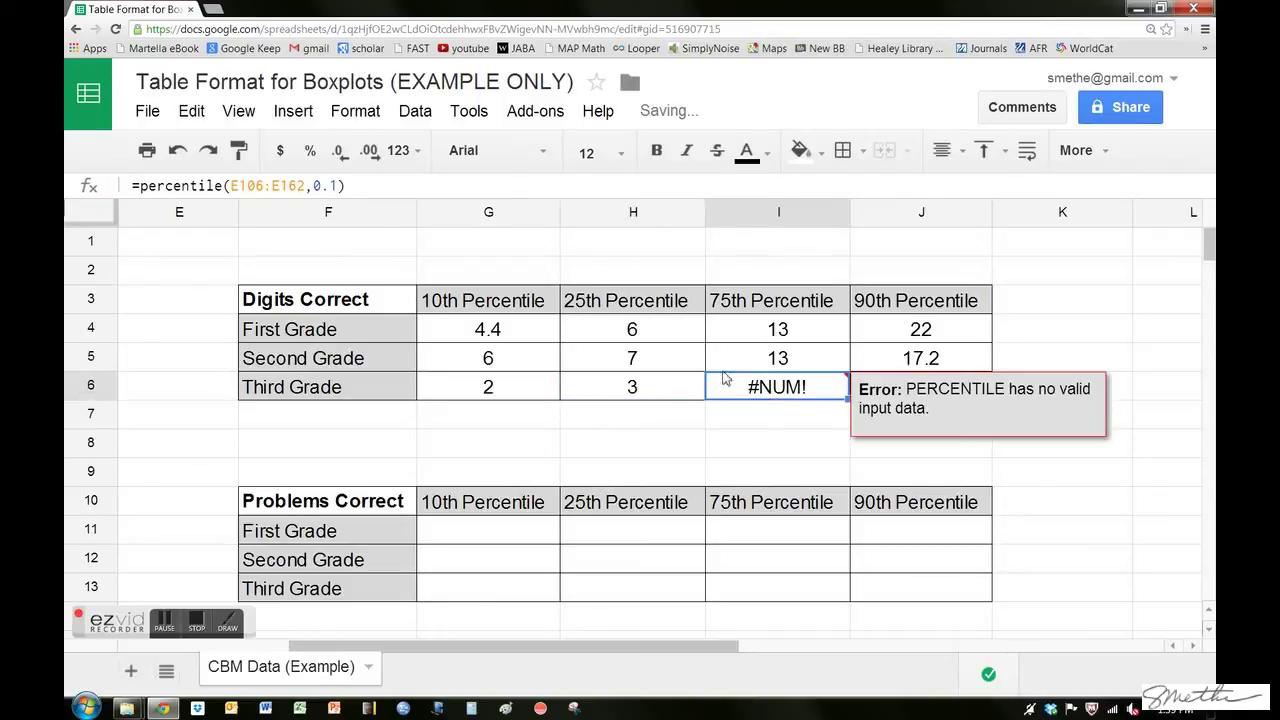
click(280, 187)
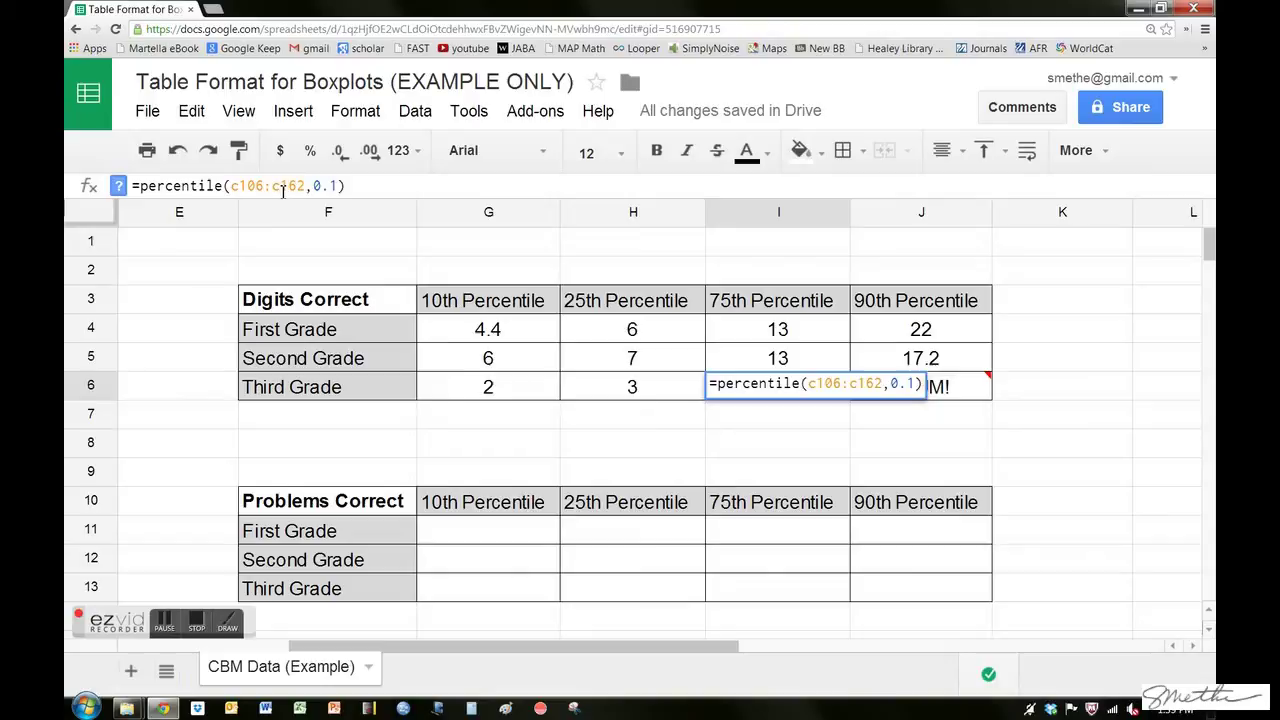
key(BackSpace)
text(75)
key(Return)
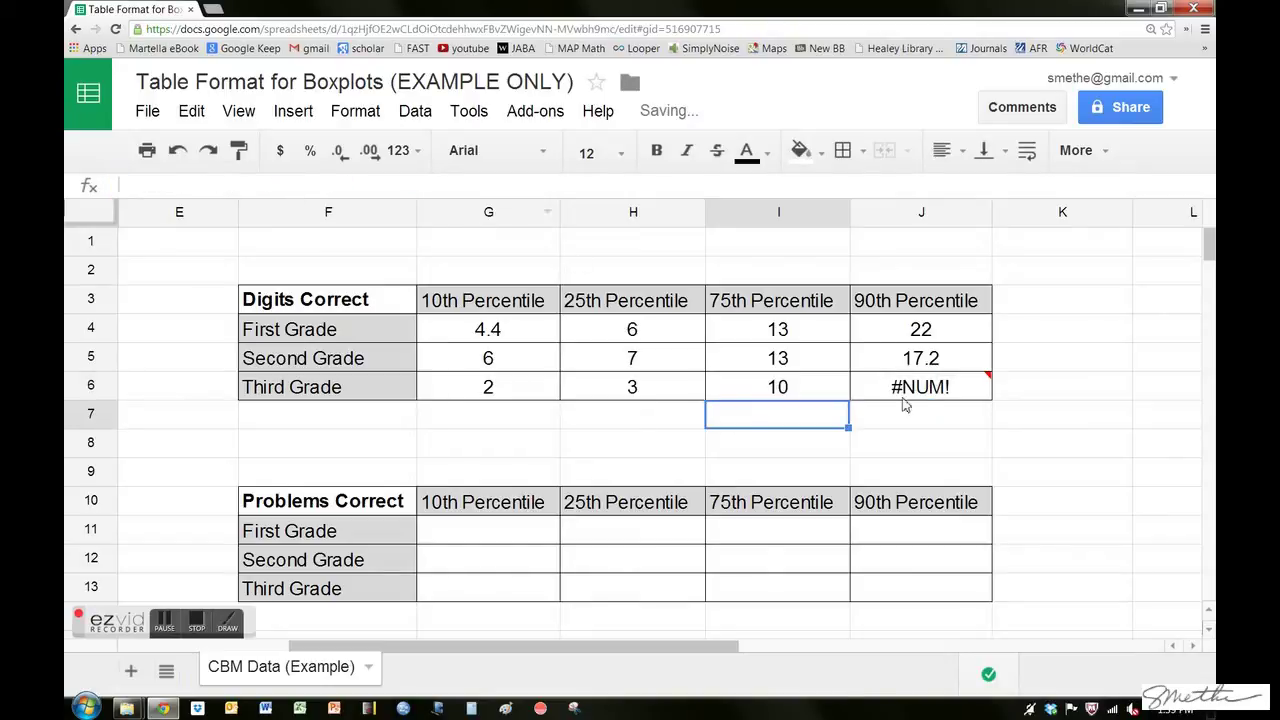
Step: Correct the Third Grade 90th Percentile formula in J6 to use C106:C162 with a percentile value of 0.9
click(903, 398)
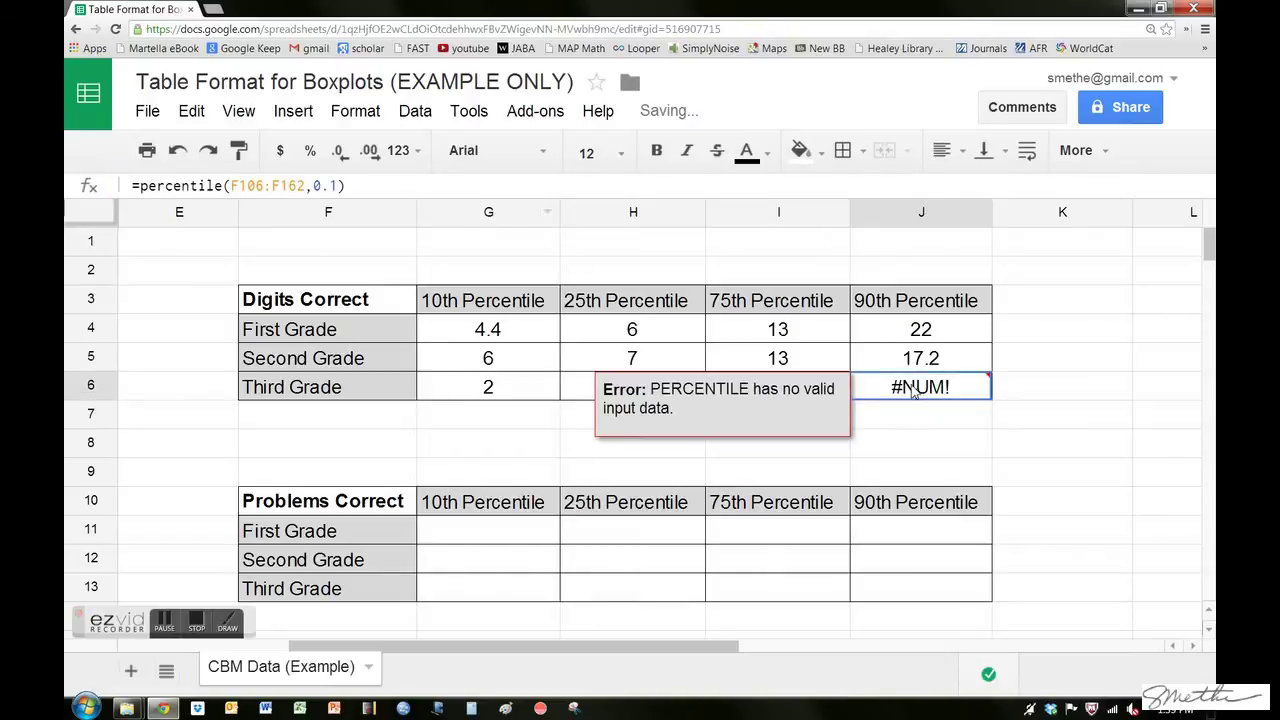
click(242, 186)
key(BackSpace)
text(c)
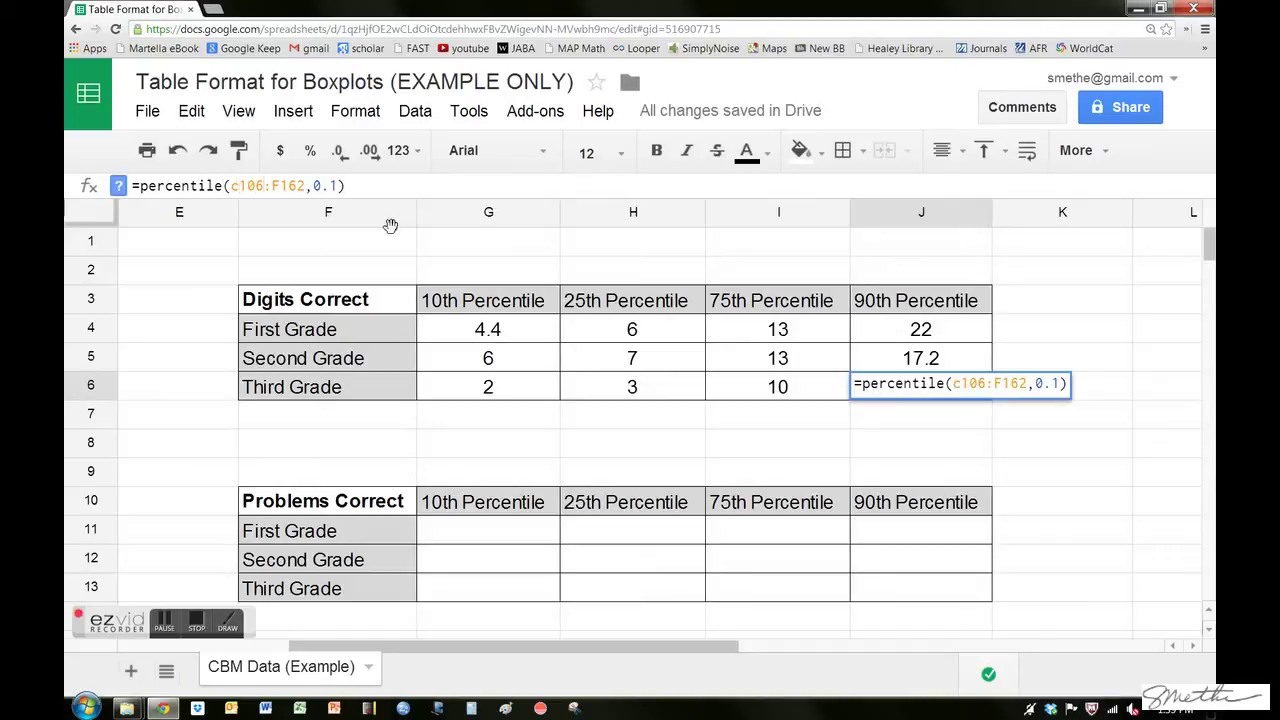
key(BackSpace)
text(c)
key(BackSpace)
text(9)
key(Return)
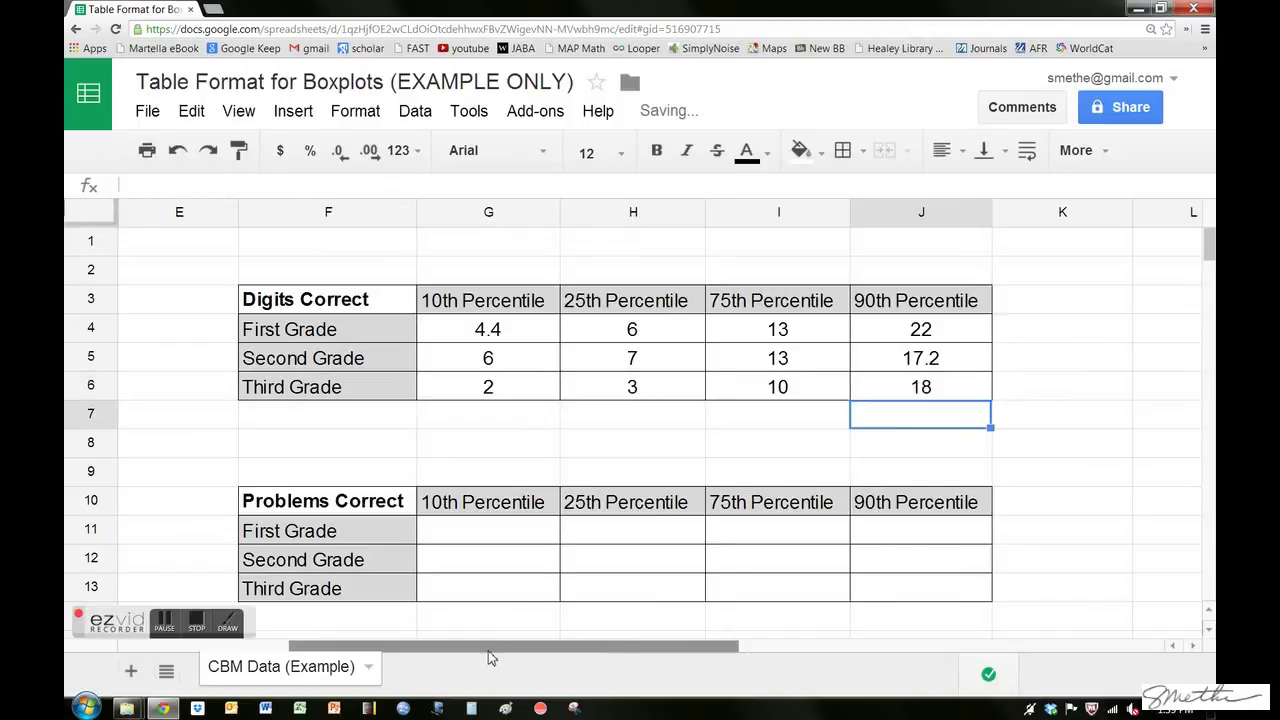
Step: Select the whole Digits Correct table F3:J6, including its grade labels and percentile headers
mouse_move(490, 657)
mouse_down()
mouse_move(451, 657)
mouse_move(500, 657)
mouse_up()
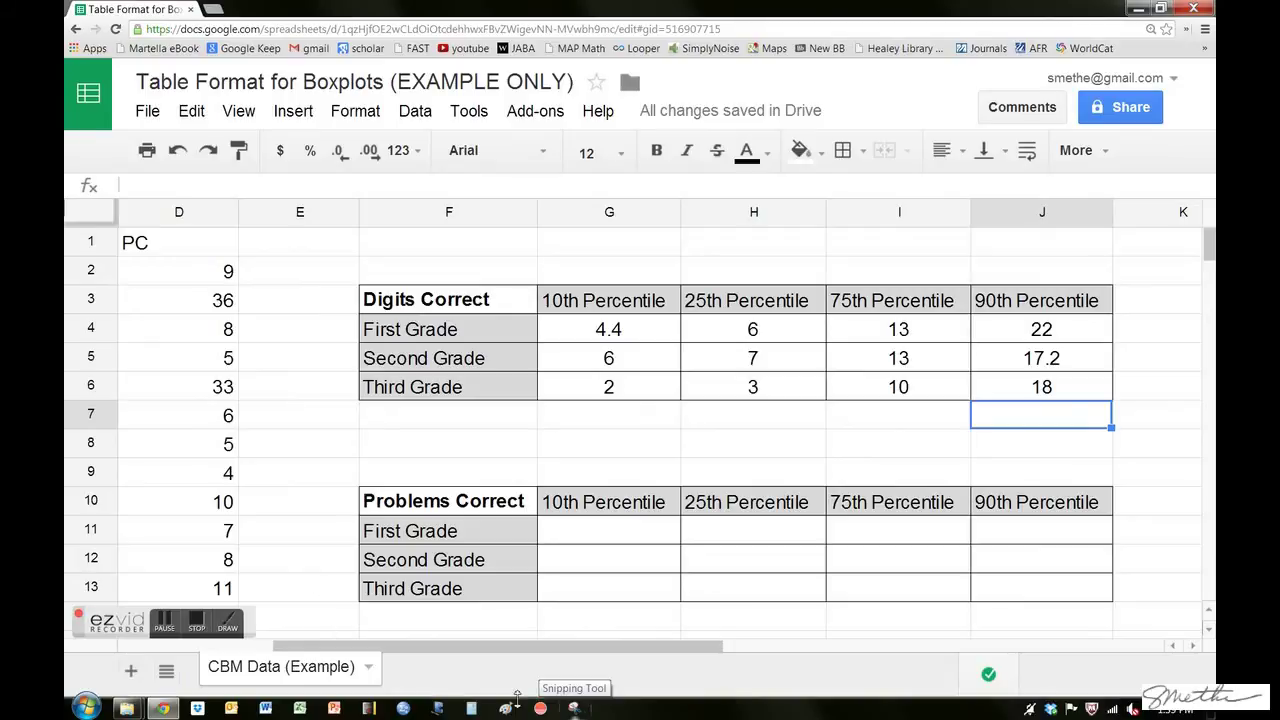
key(ctrl+minus)
key(ctrl+minus)
key(ctrl+minus)
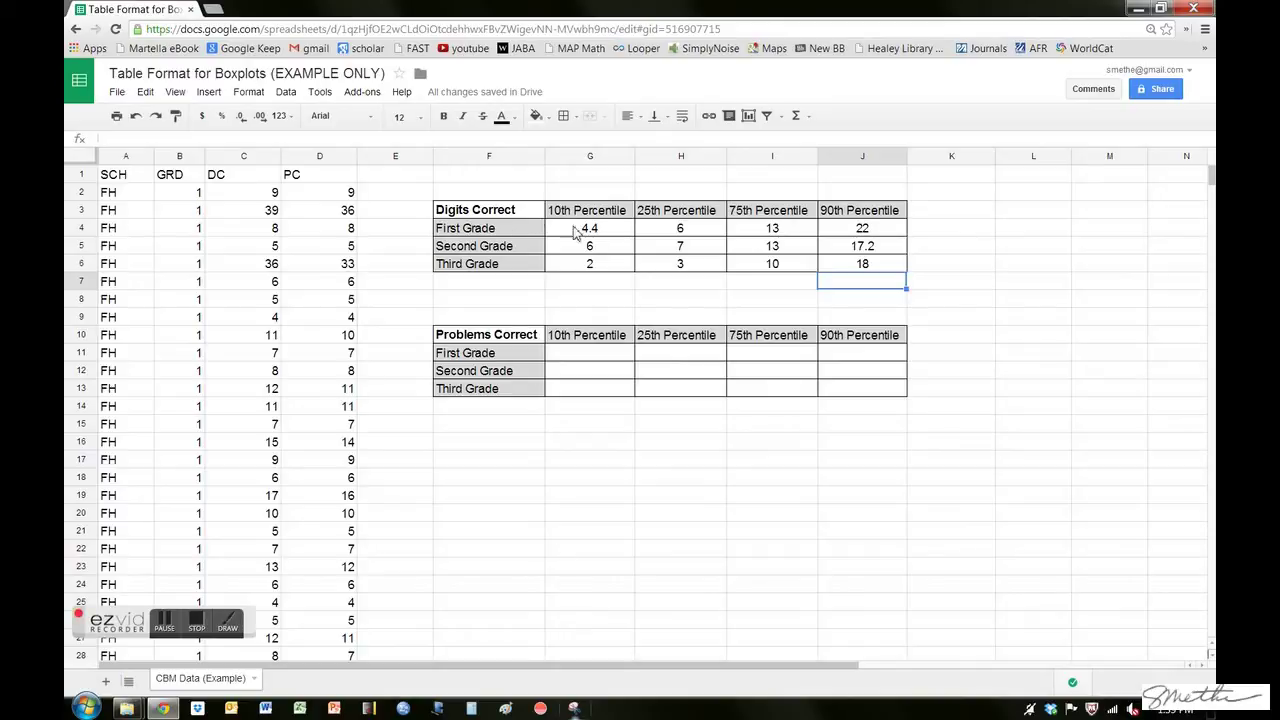
click(508, 218)
drag(508, 218, 858, 277)
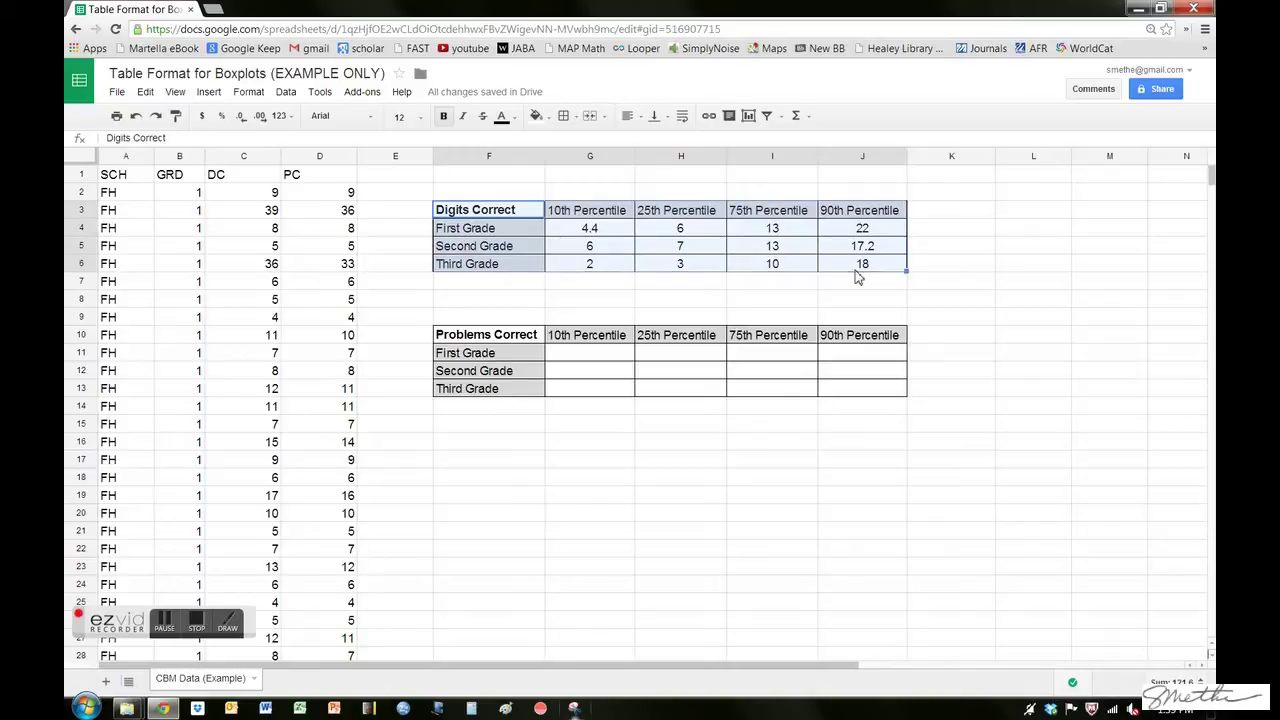
Step: Insert a candlestick chart from the Digits Correct table F3:J6 and move it just below that table
click(209, 93)
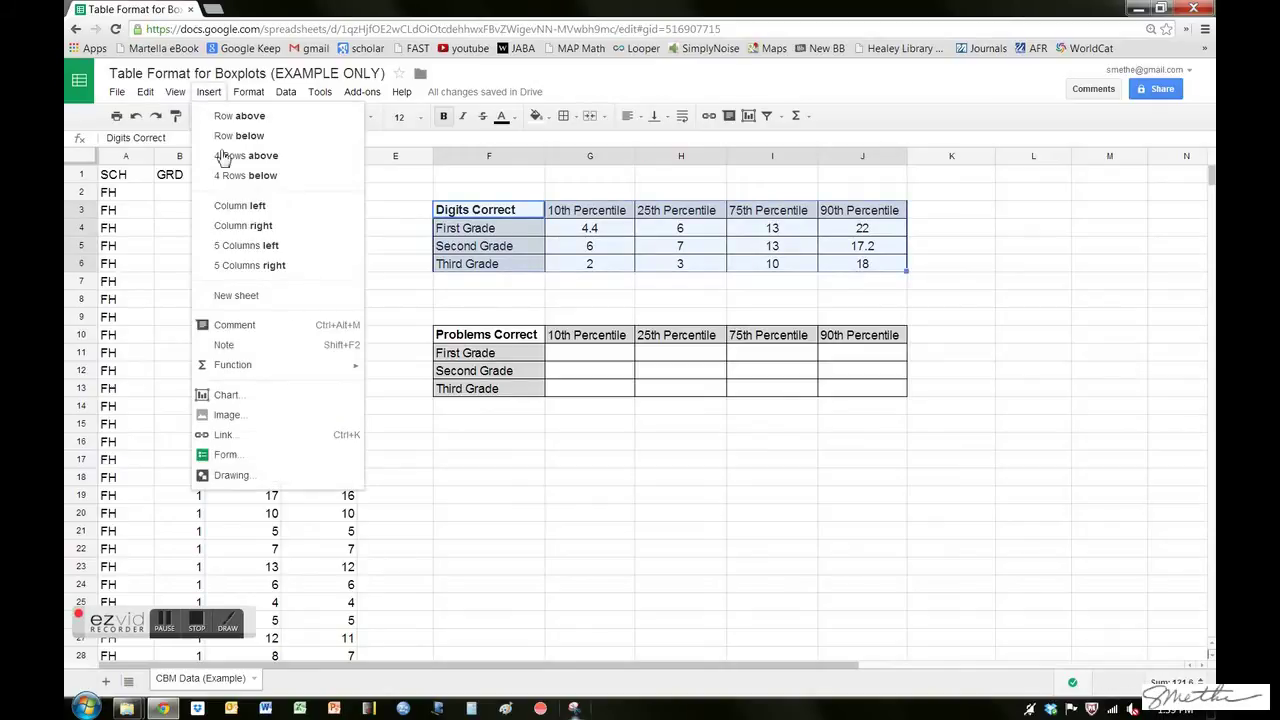
click(229, 396)
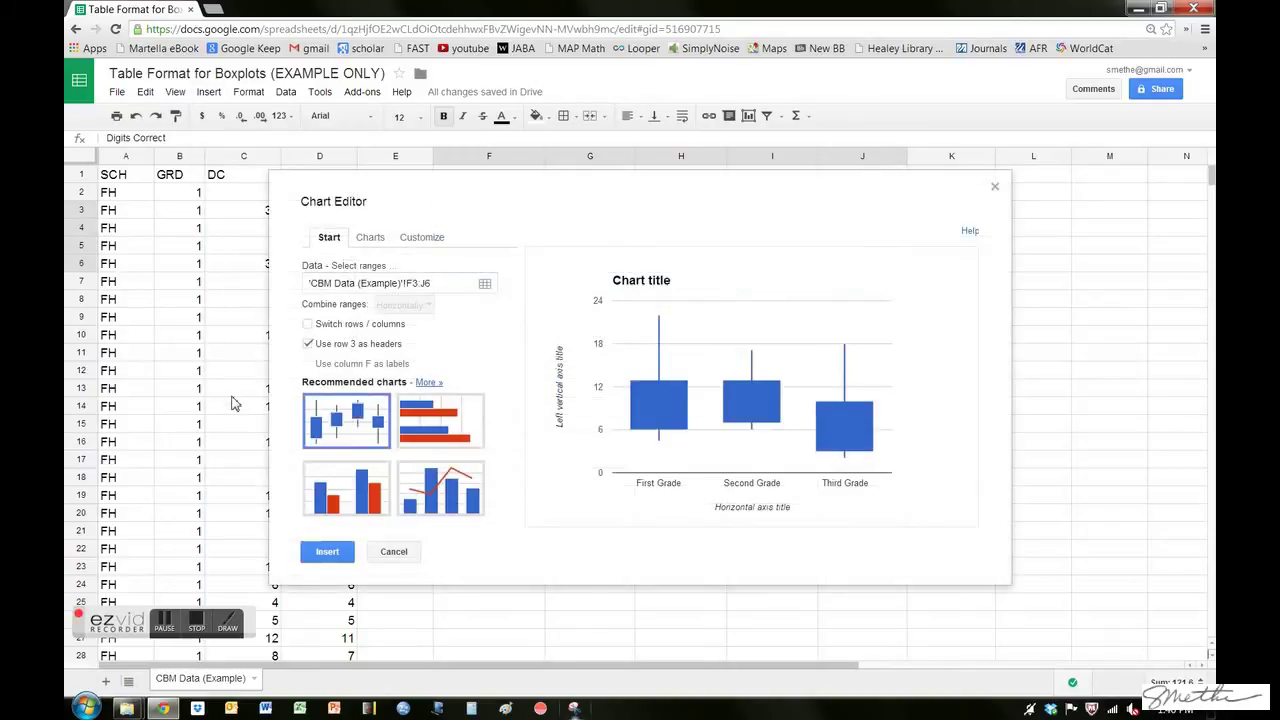
click(370, 239)
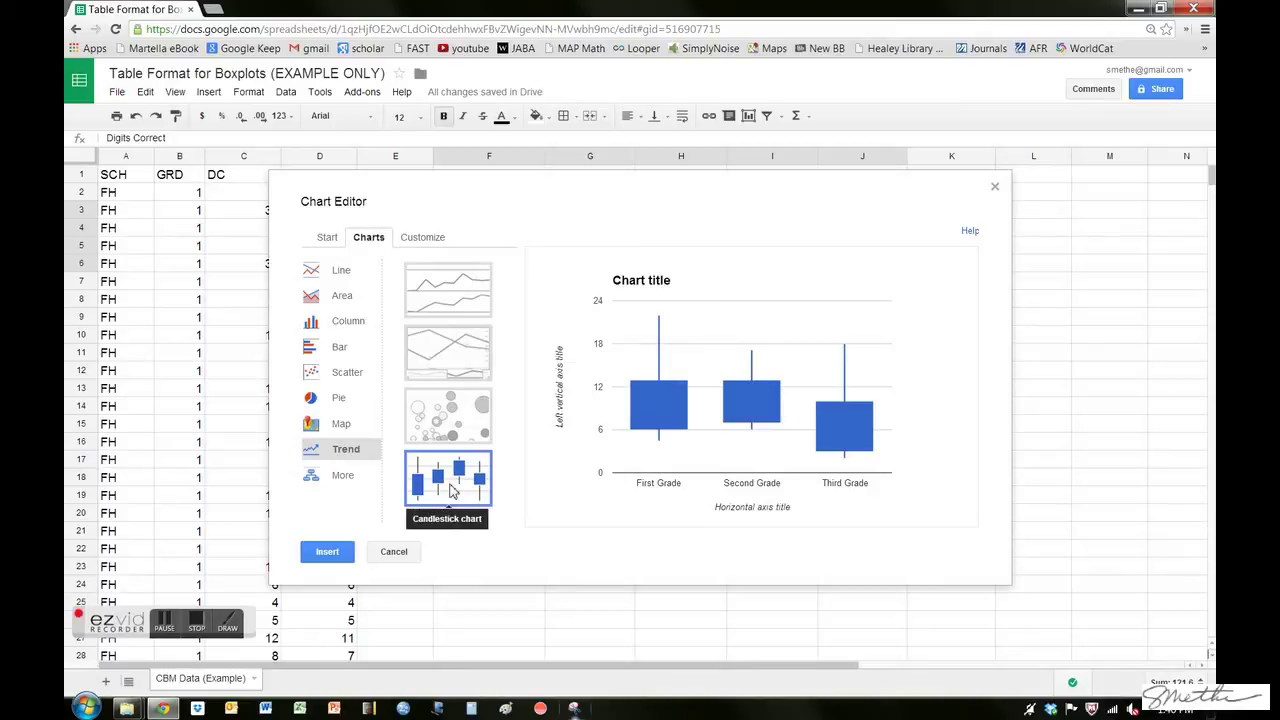
drag(631, 191, 640, 300)
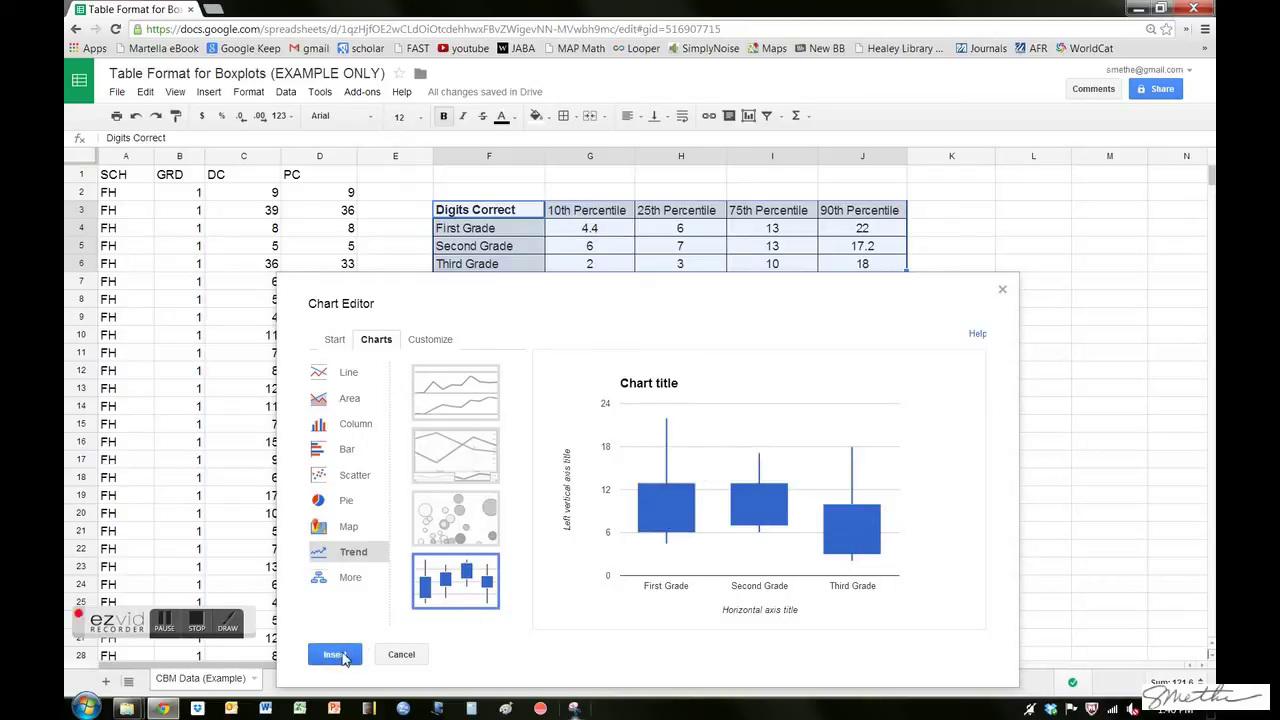
click(335, 655)
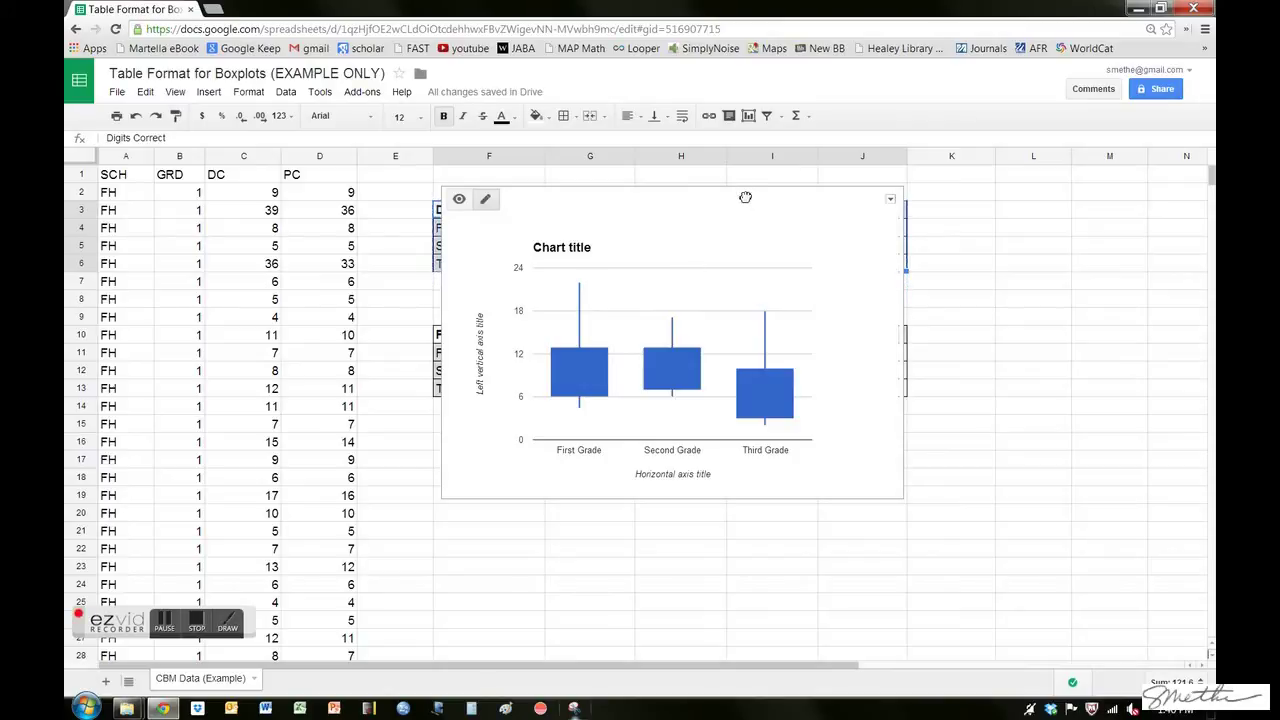
drag(745, 197, 733, 300)
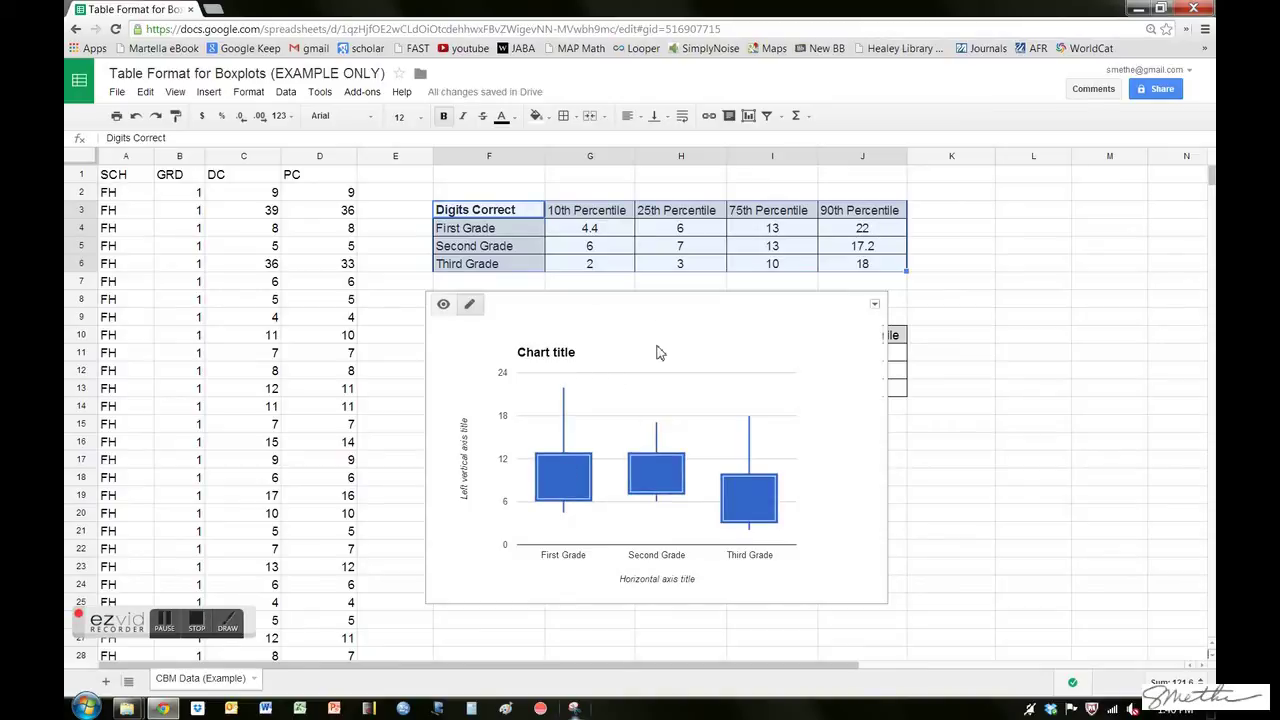
Step: Delete the inserted candlestick chart from the sheet
click(838, 308)
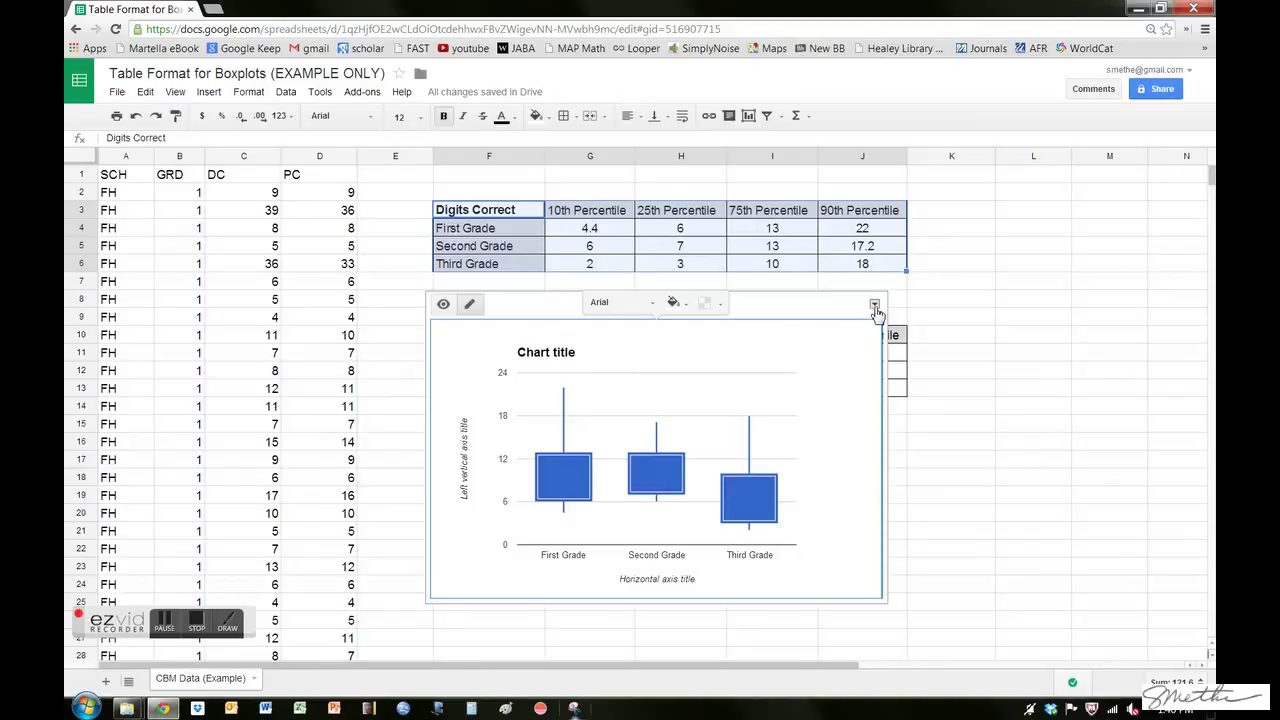
click(874, 304)
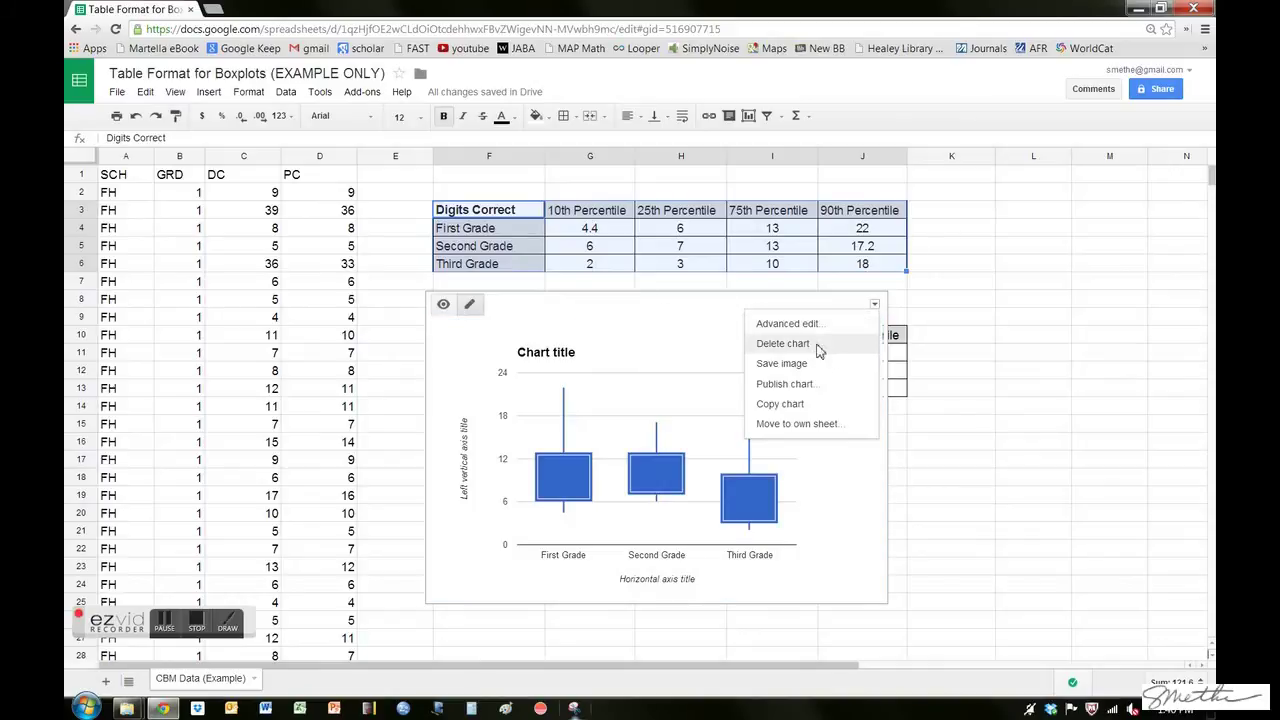
click(818, 346)
Step: Insert the recommended candlestick chart for F3:J6 and position it over the Problems Correct table, just beneath its header row
click(207, 92)
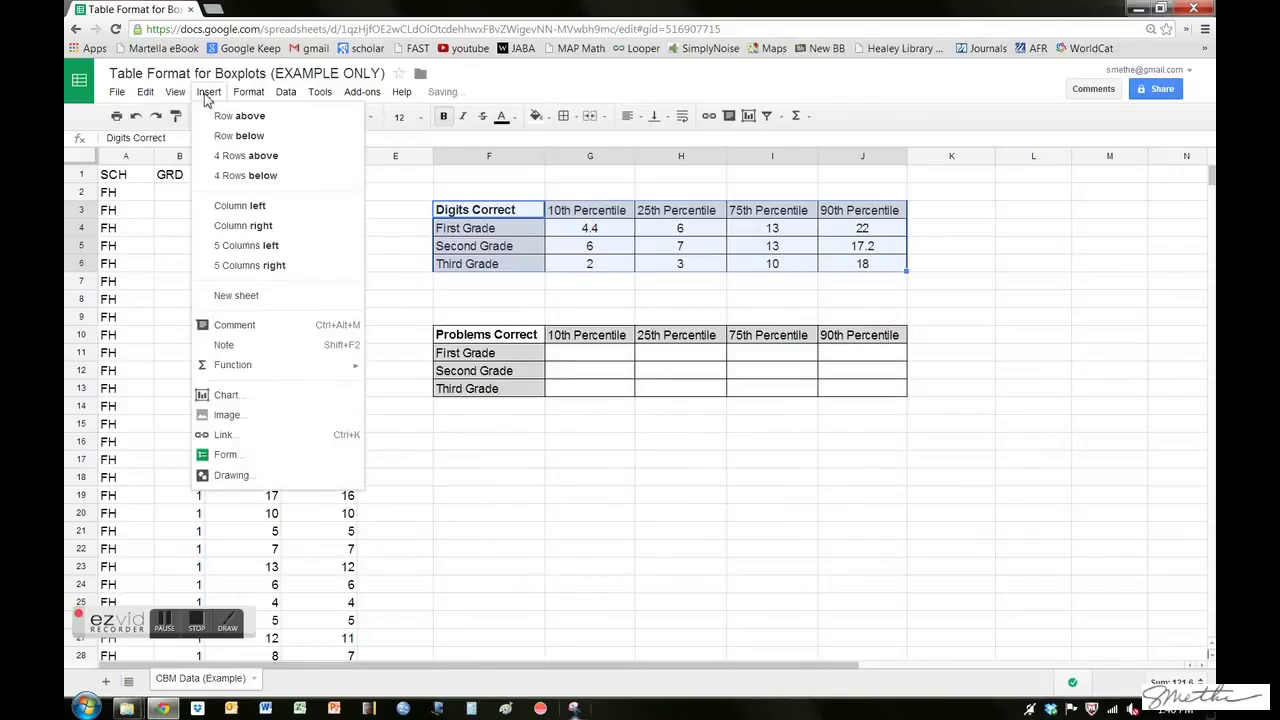
click(243, 395)
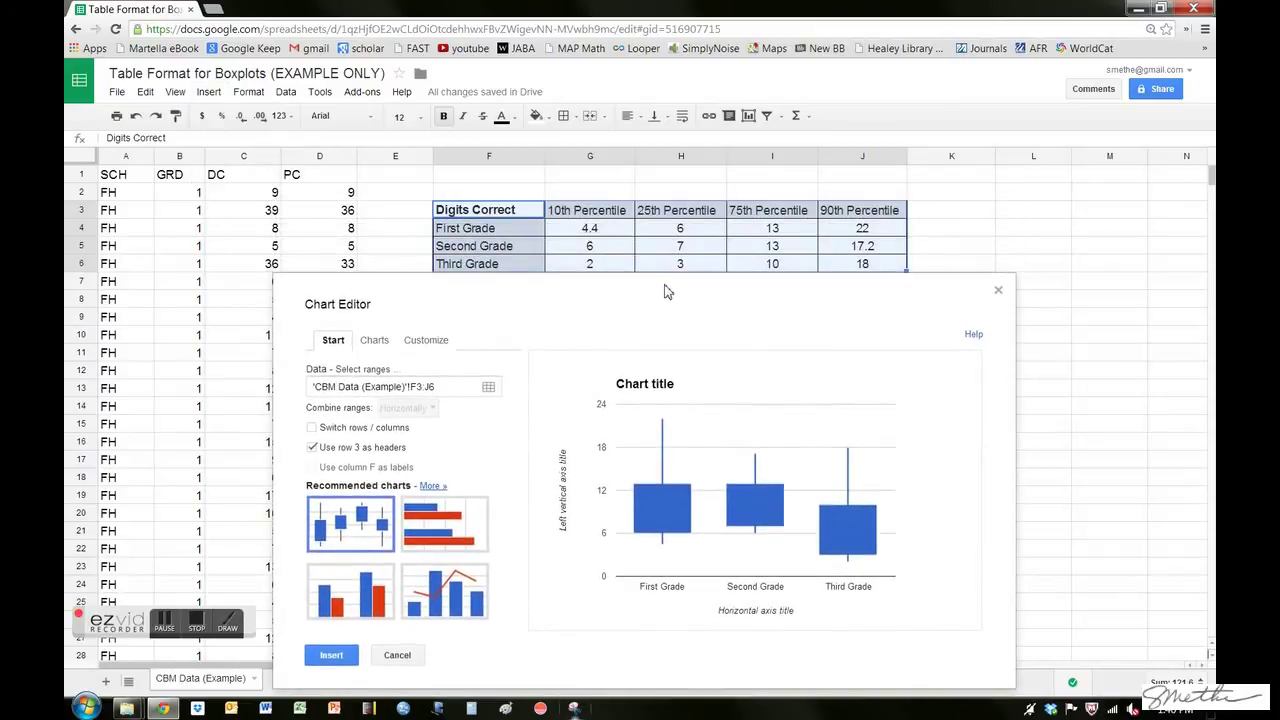
mouse_move(655, 513)
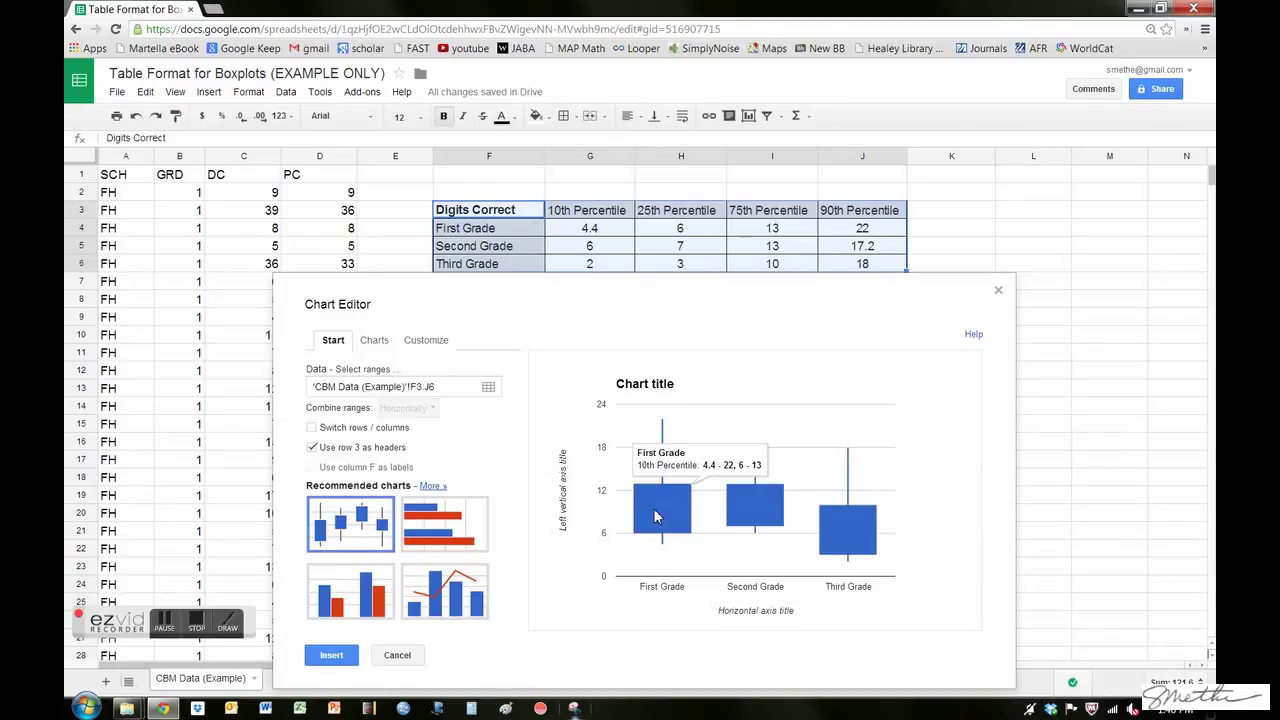
mouse_move(757, 505)
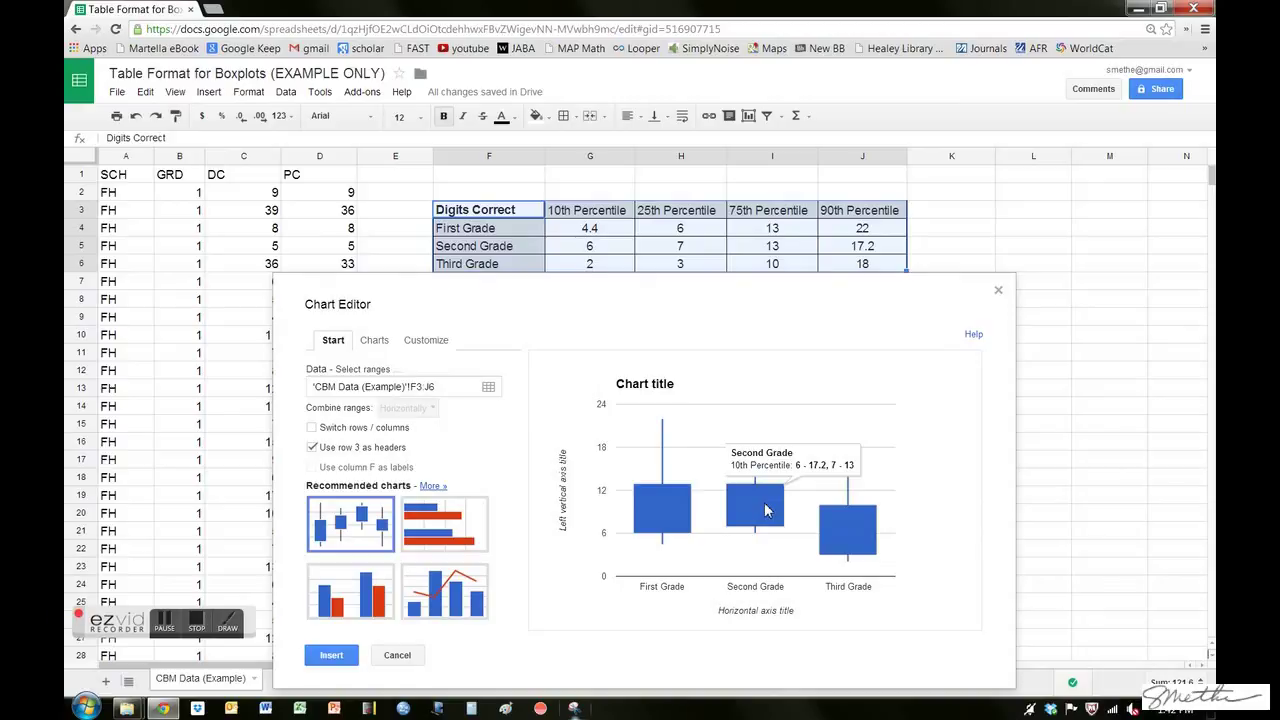
click(334, 657)
drag(645, 221, 632, 376)
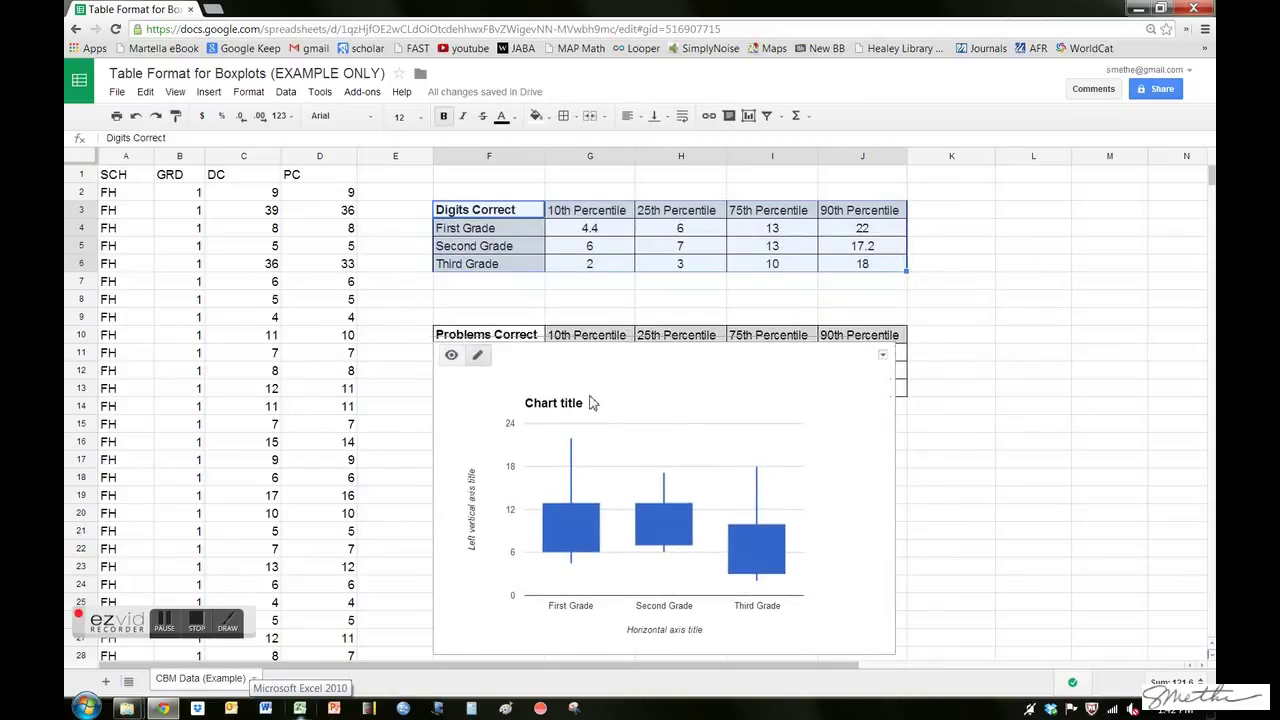
Step: Examine the in-place editing options for the chart title, left vertical axis title, candlestick series and vertical axis range
click(571, 413)
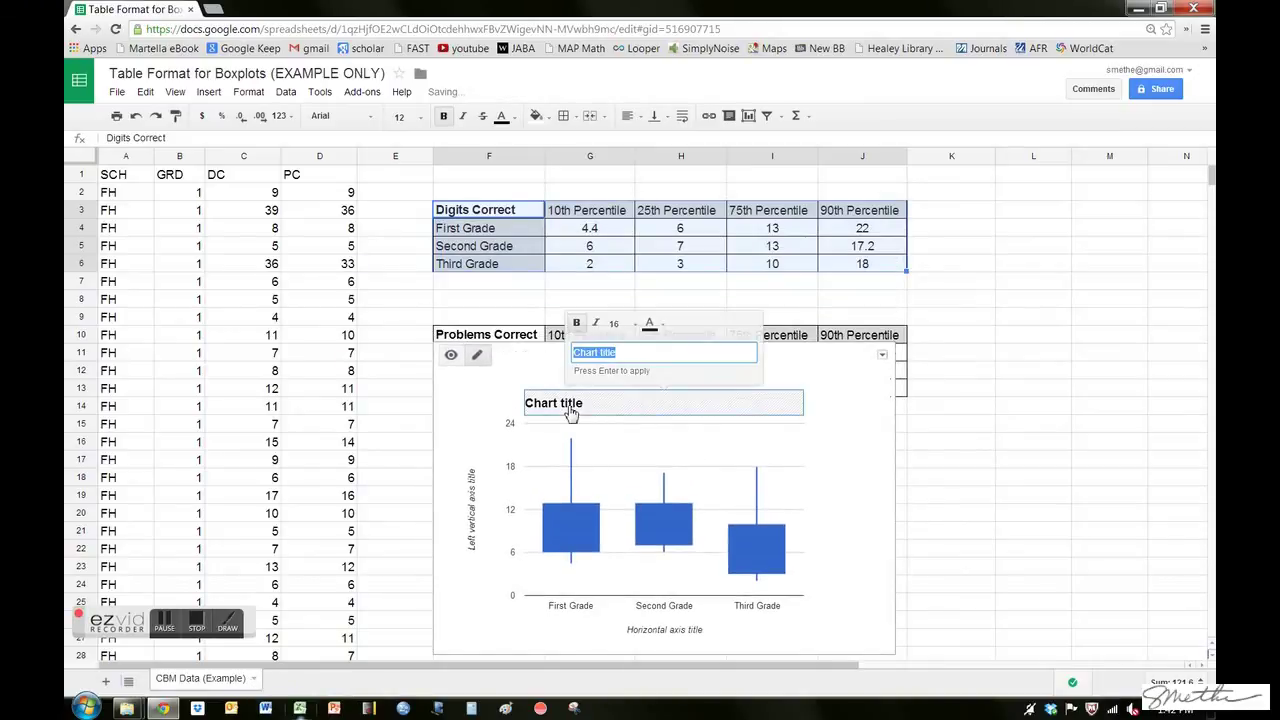
click(475, 522)
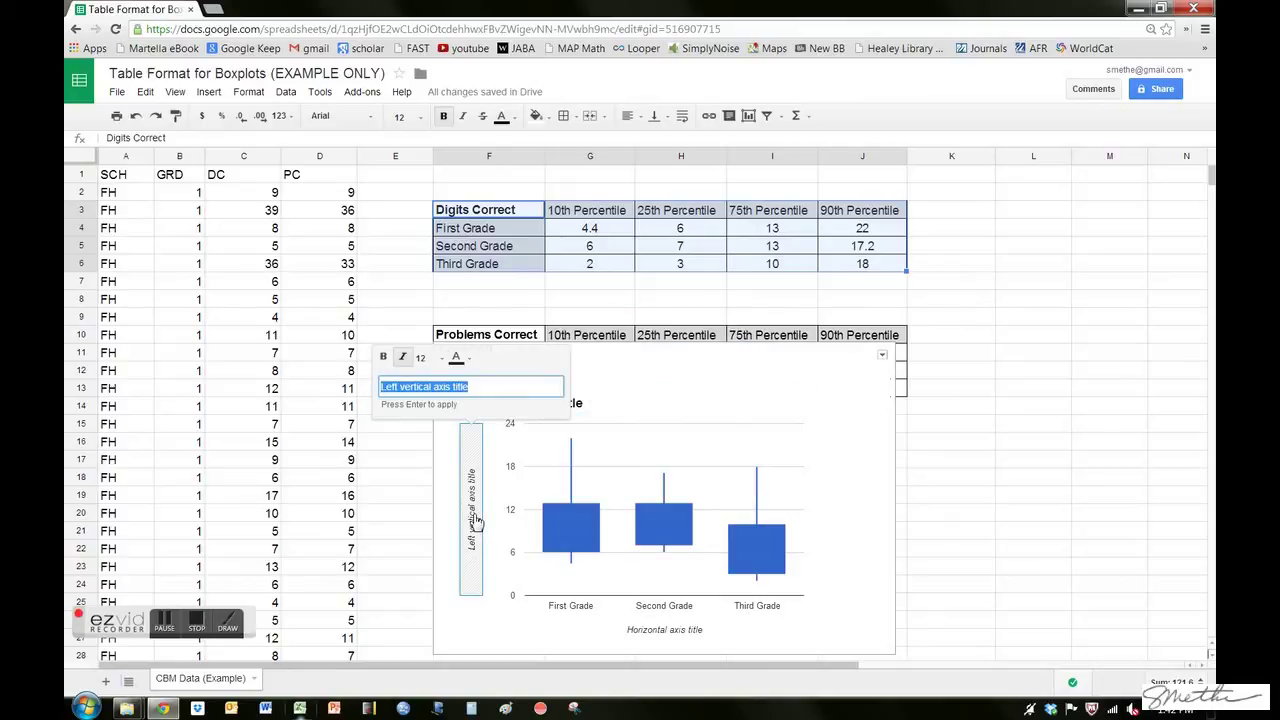
click(577, 526)
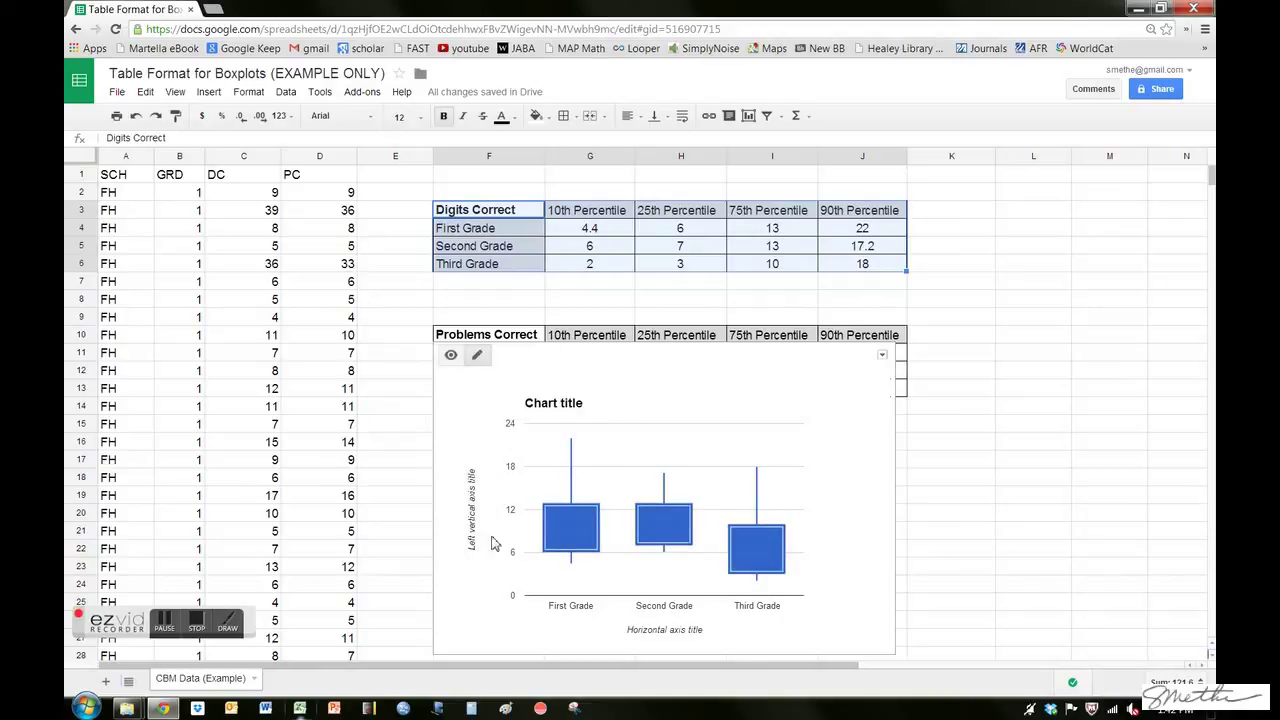
click(513, 562)
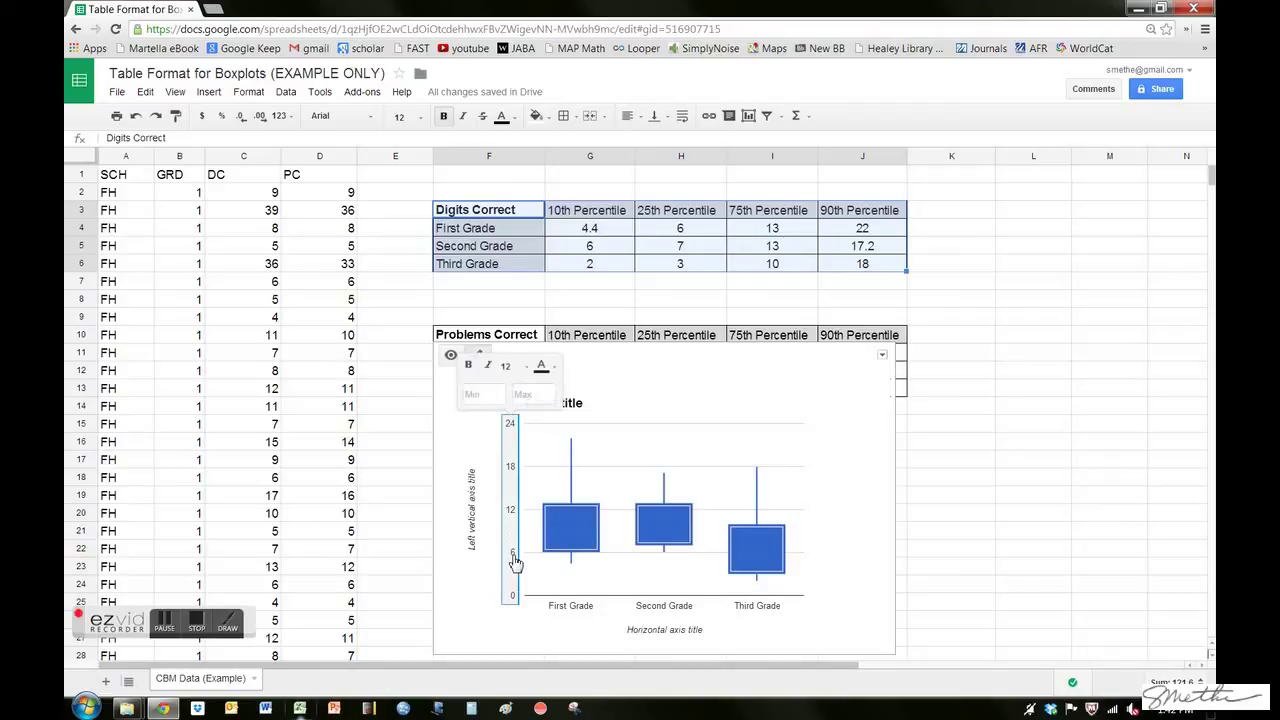
click(484, 601)
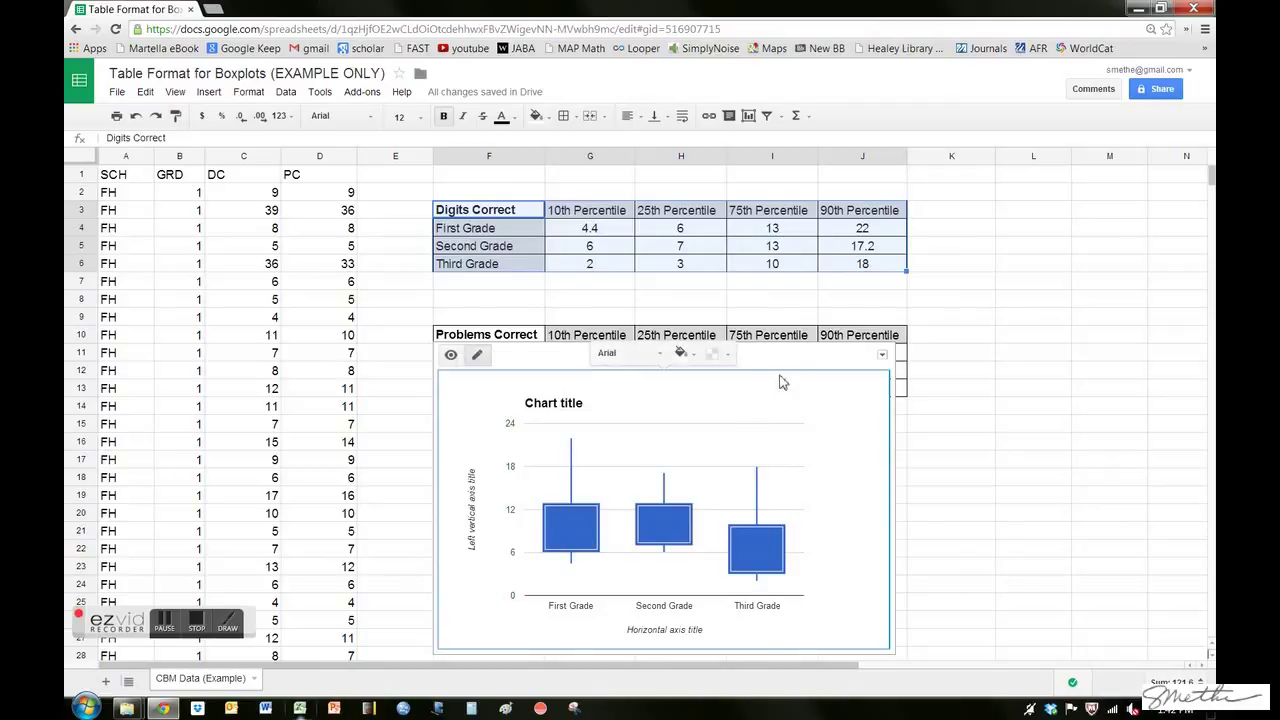